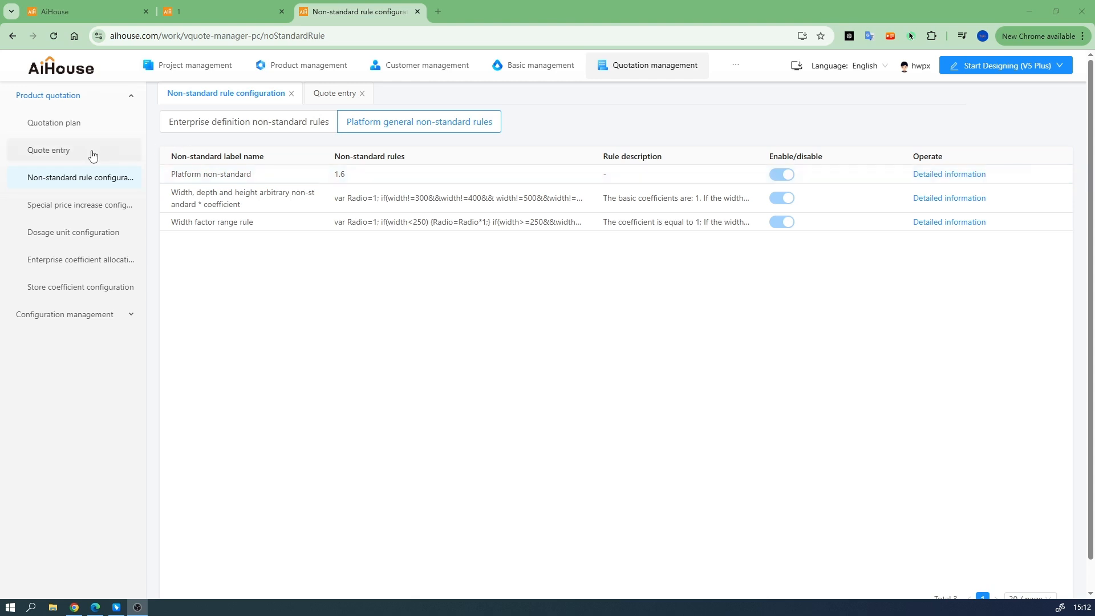
Step: Open the quote entry page and choose the Wardrobe by Area quotation plan
click(328, 94)
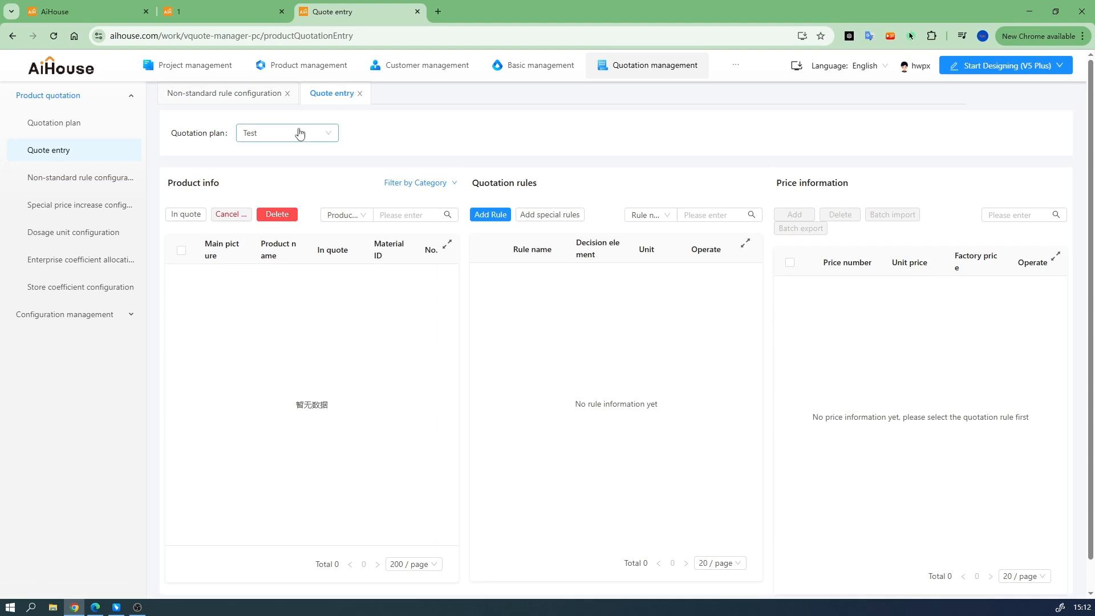
click(299, 134)
click(285, 191)
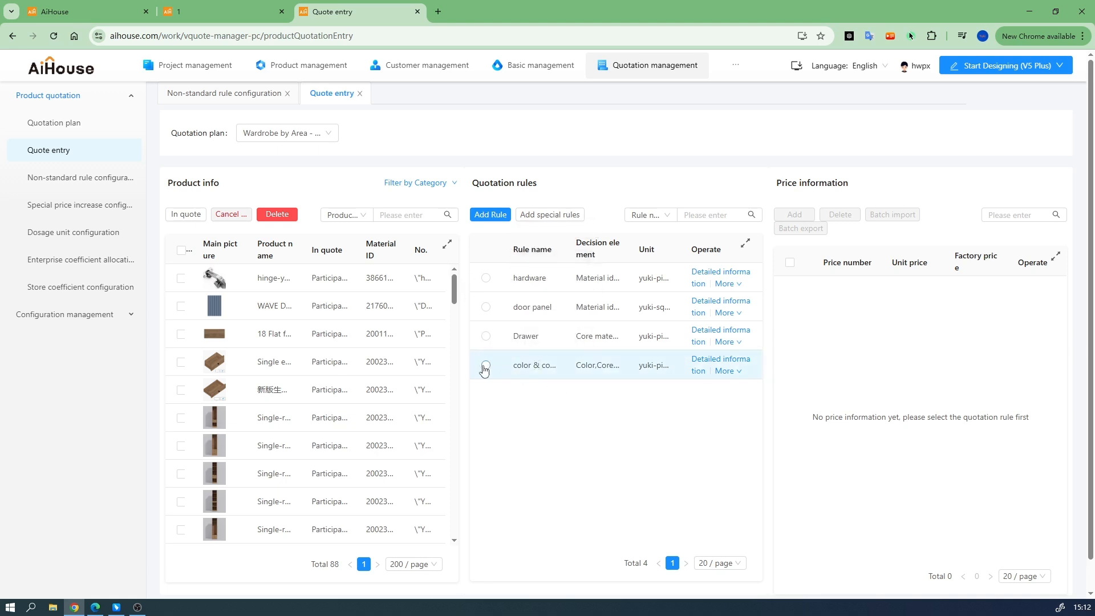
Step: Apply the Platform non-standard rule to the color & core material quote rule, check its formula and save the rule
click(485, 366)
mouse_move(724, 371)
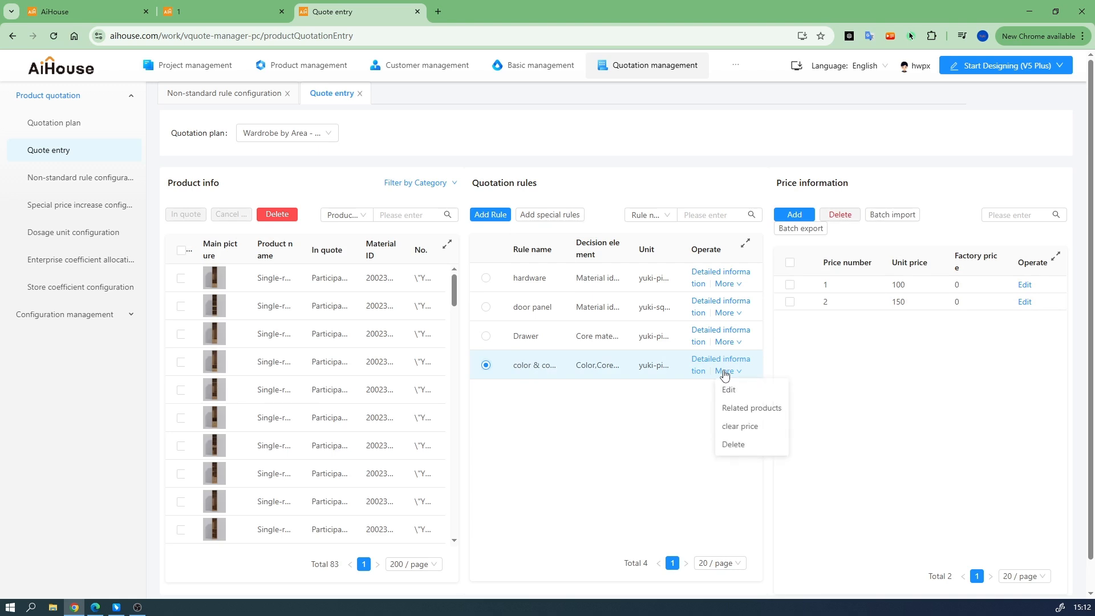
click(728, 390)
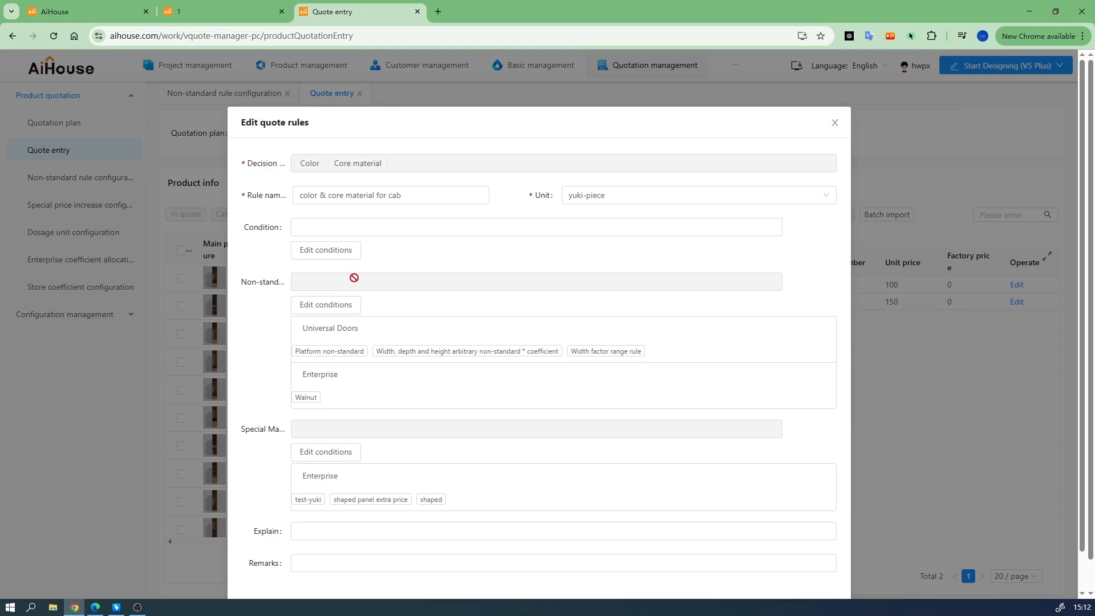
click(342, 353)
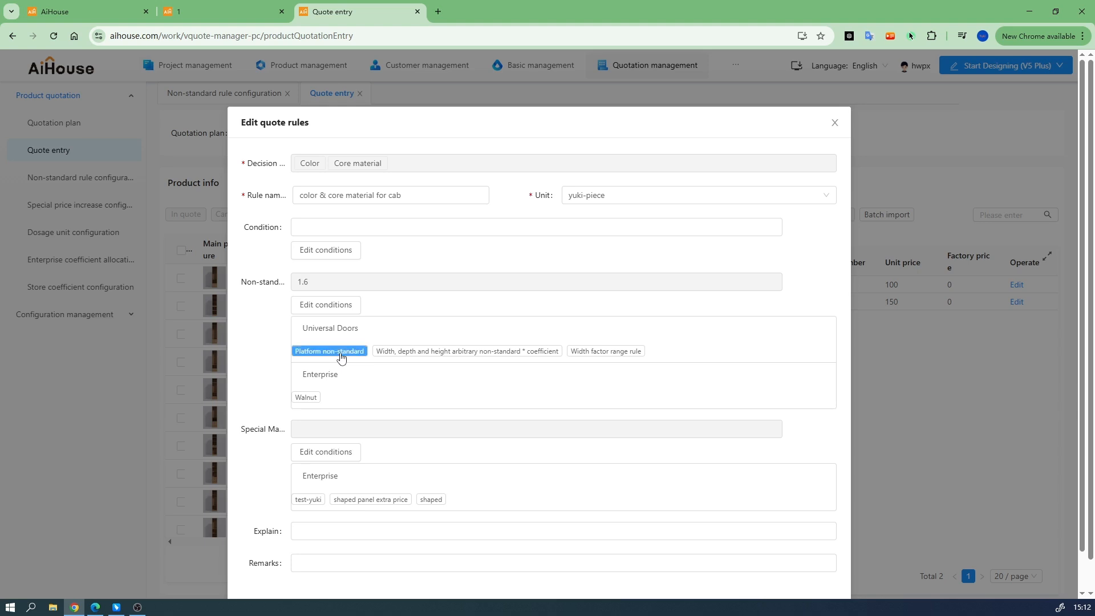
click(314, 308)
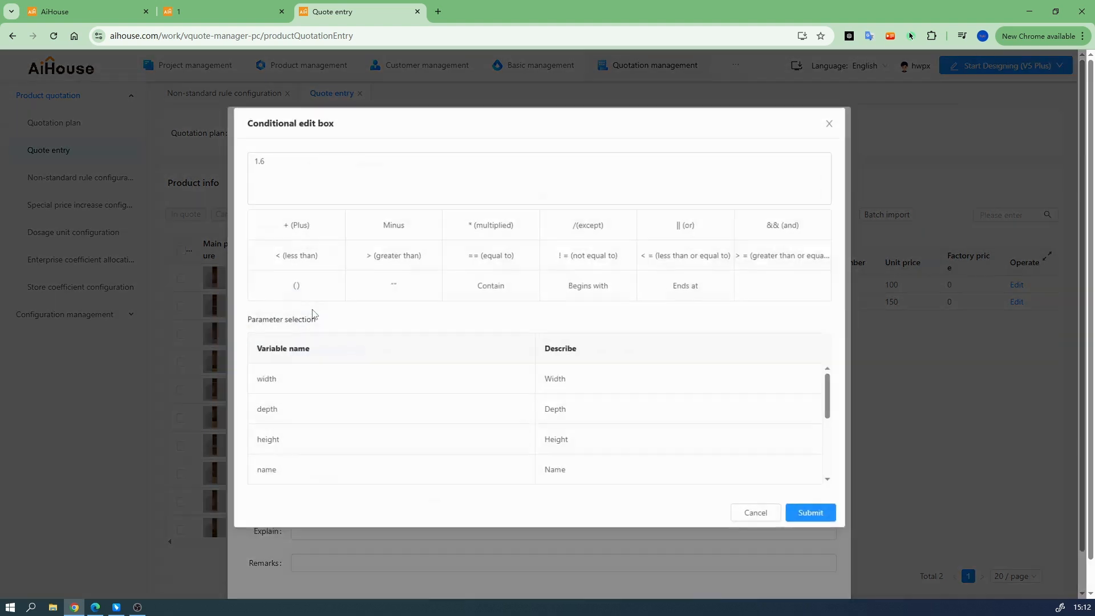
click(325, 182)
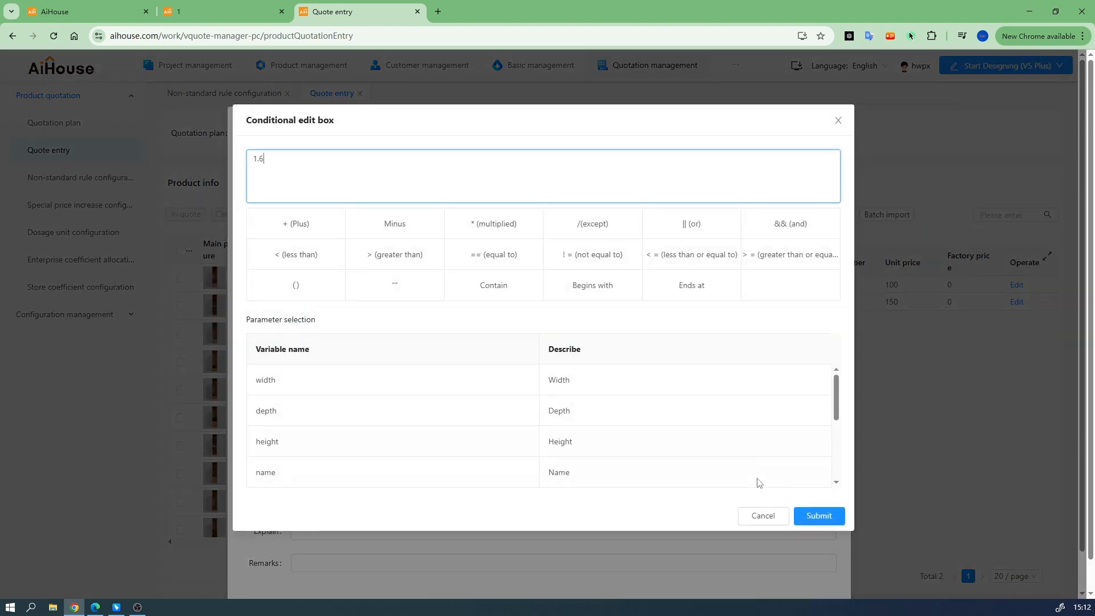
click(765, 516)
scroll(501, 301, down, 1)
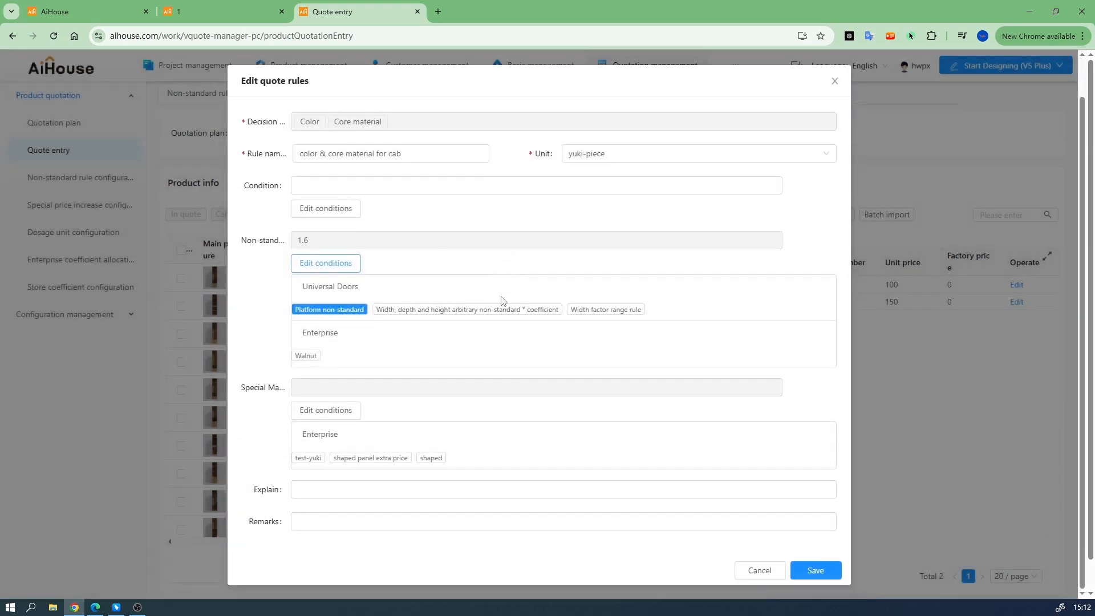
click(816, 570)
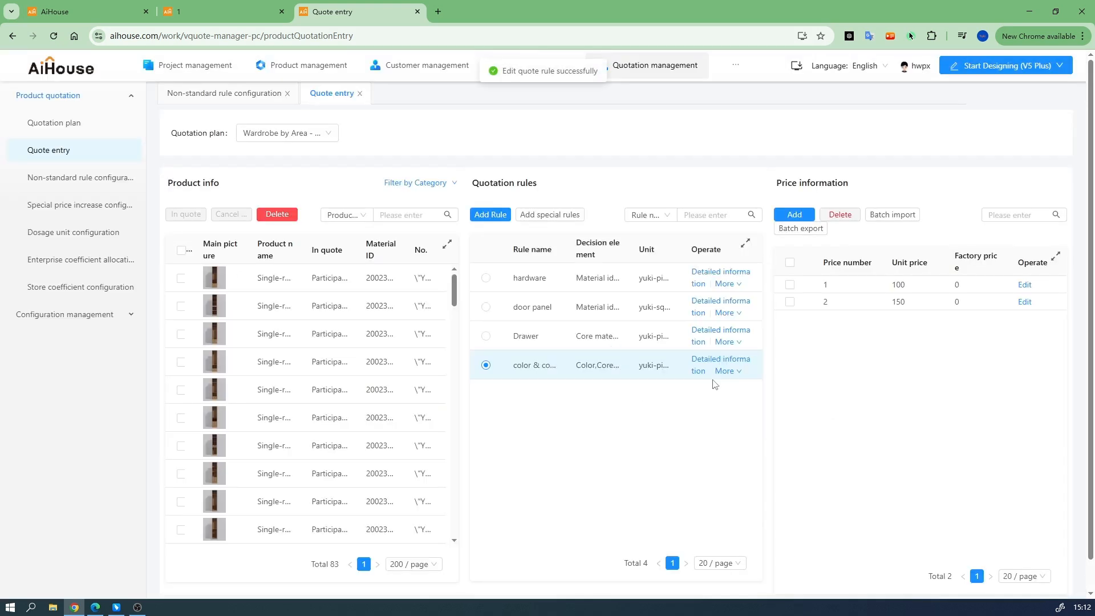
Step: Check the core material and unit price of price number 2, leaving it unedited
click(1025, 302)
drag(801, 188, 738, 190)
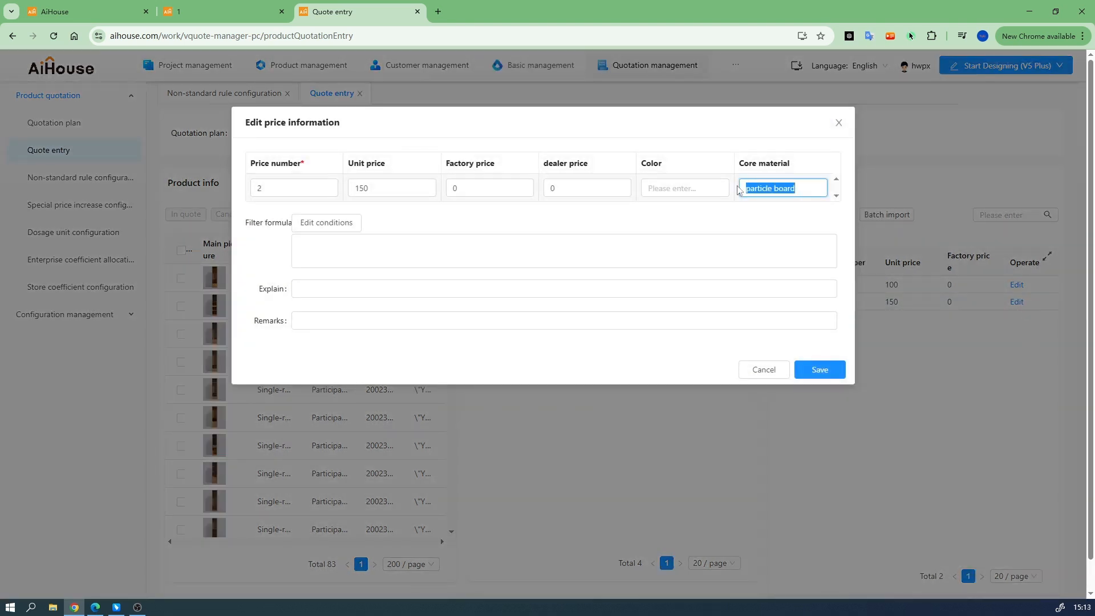
drag(387, 190, 337, 194)
click(532, 220)
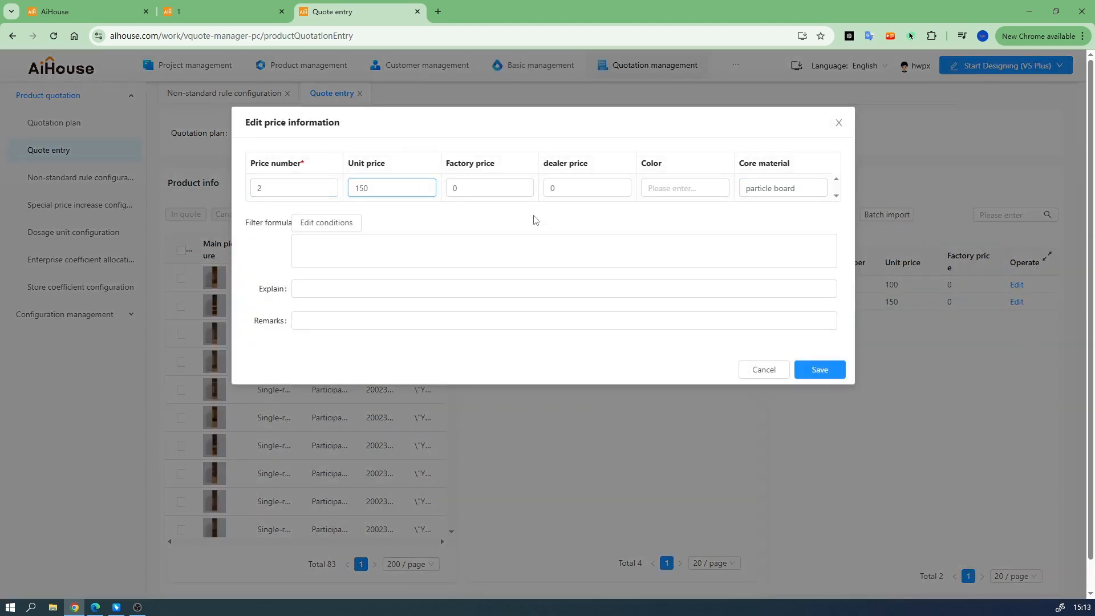
click(838, 122)
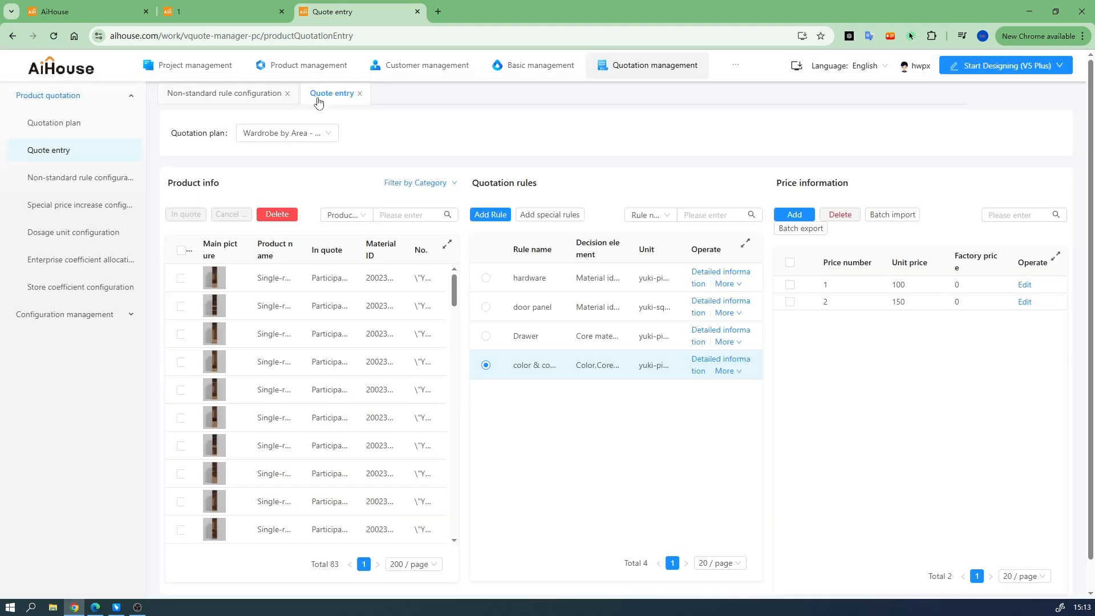
Step: Switch to the custom wardrobe design, inspect the left cabinet's texture and core material, and open the module quotation
click(227, 11)
double_click(484, 199)
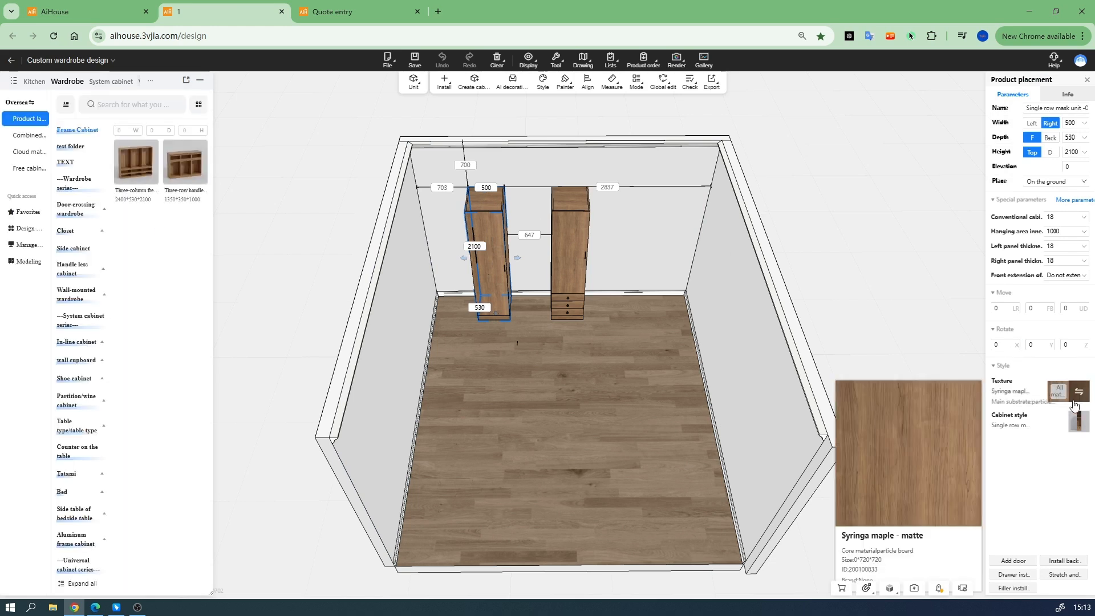
click(654, 204)
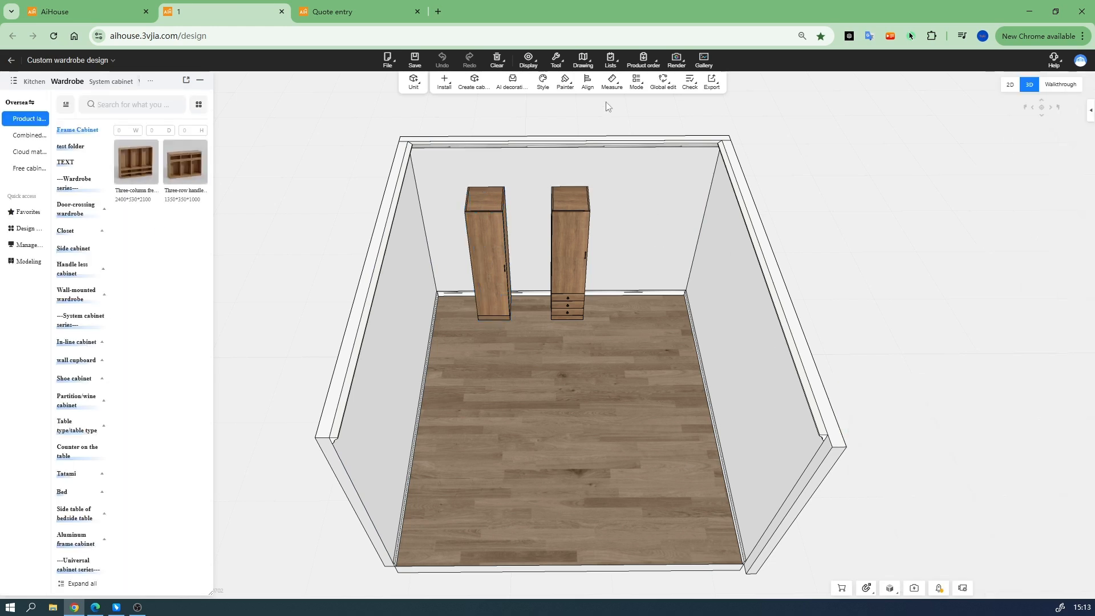
click(610, 63)
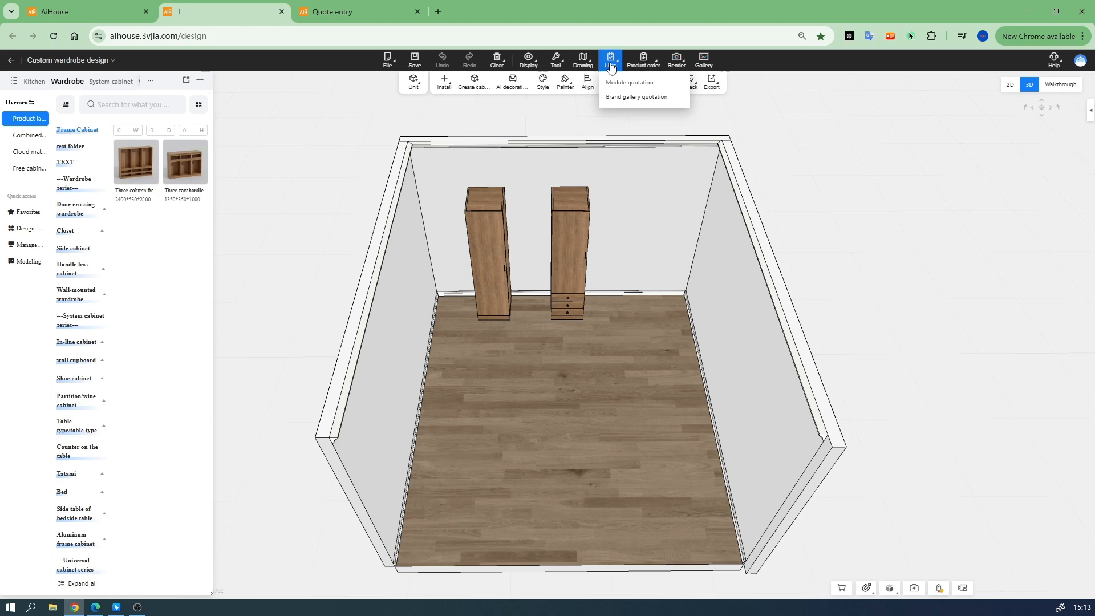
click(632, 83)
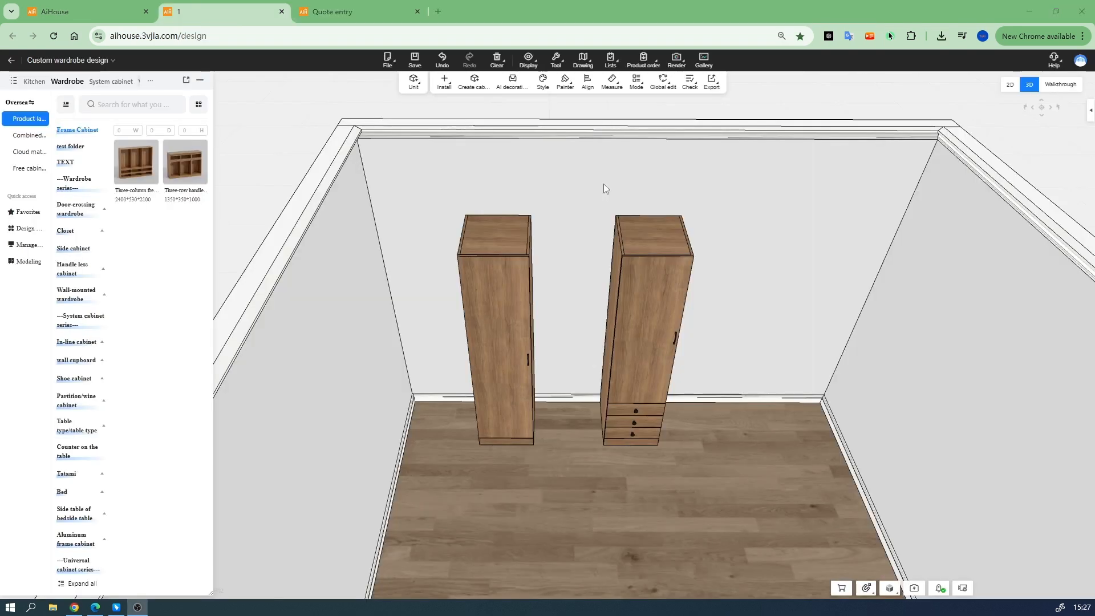
Step: Set the height of the left cabinet to 2500
click(519, 233)
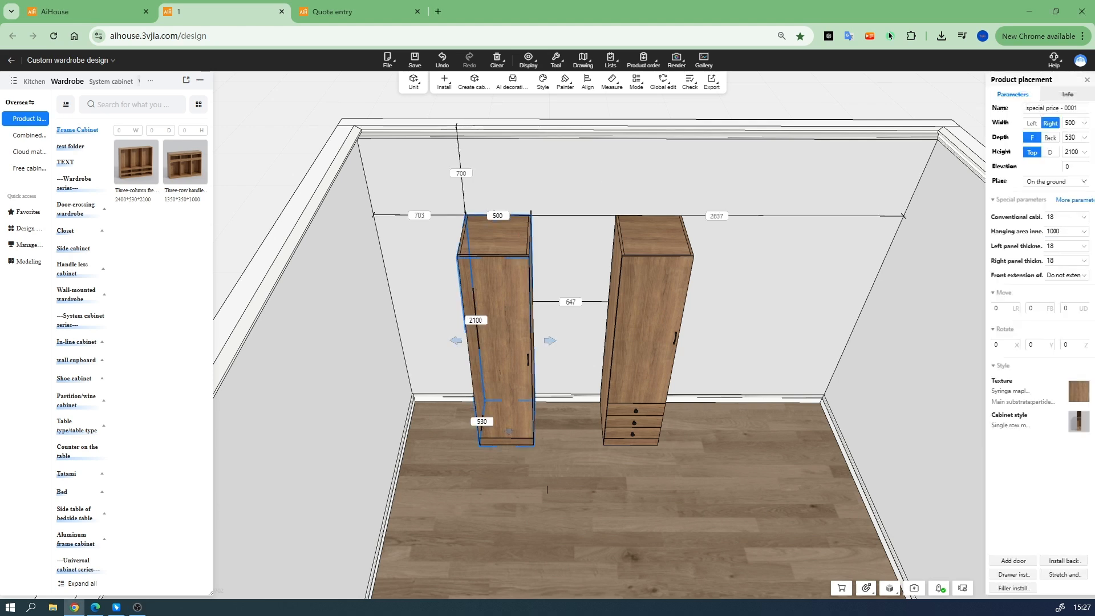
click(1069, 152)
text(5)
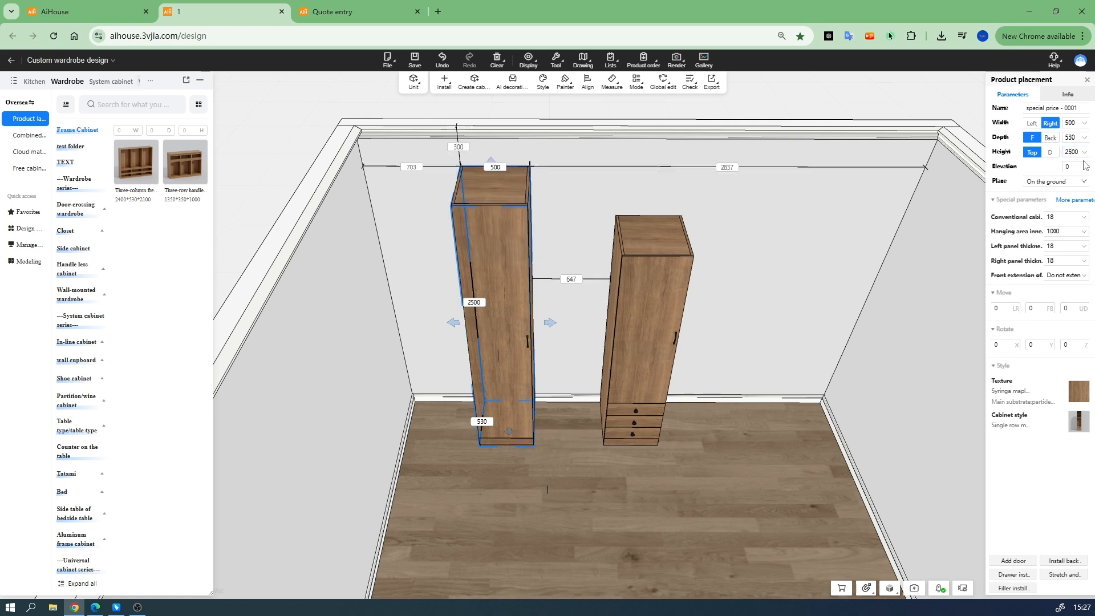
click(567, 195)
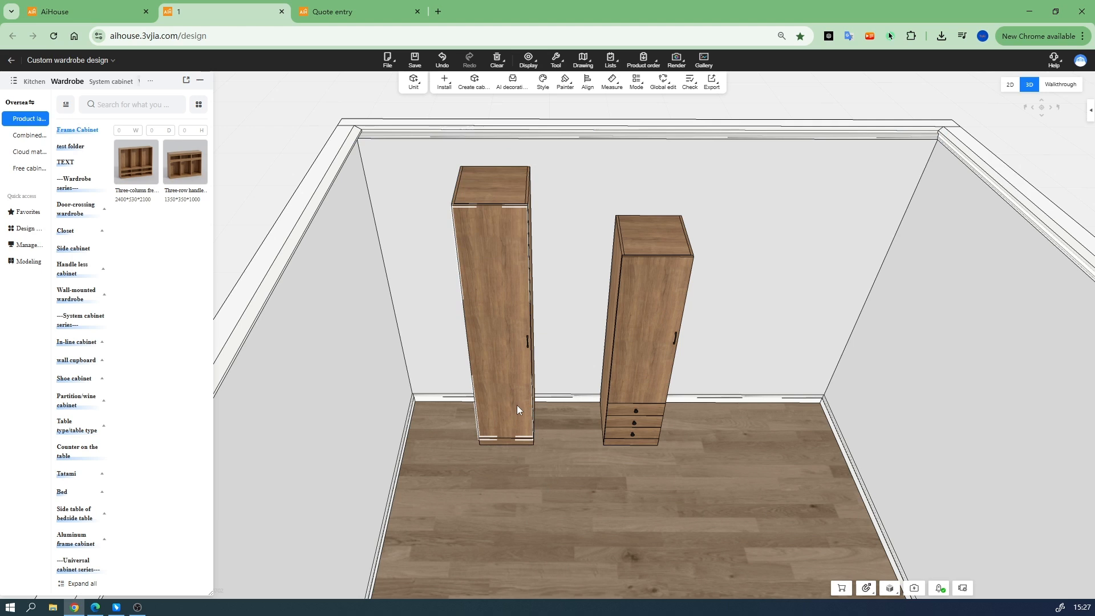
Step: Back in quote entry, give price number 2 the filter formula height<="2400" and save it
click(360, 11)
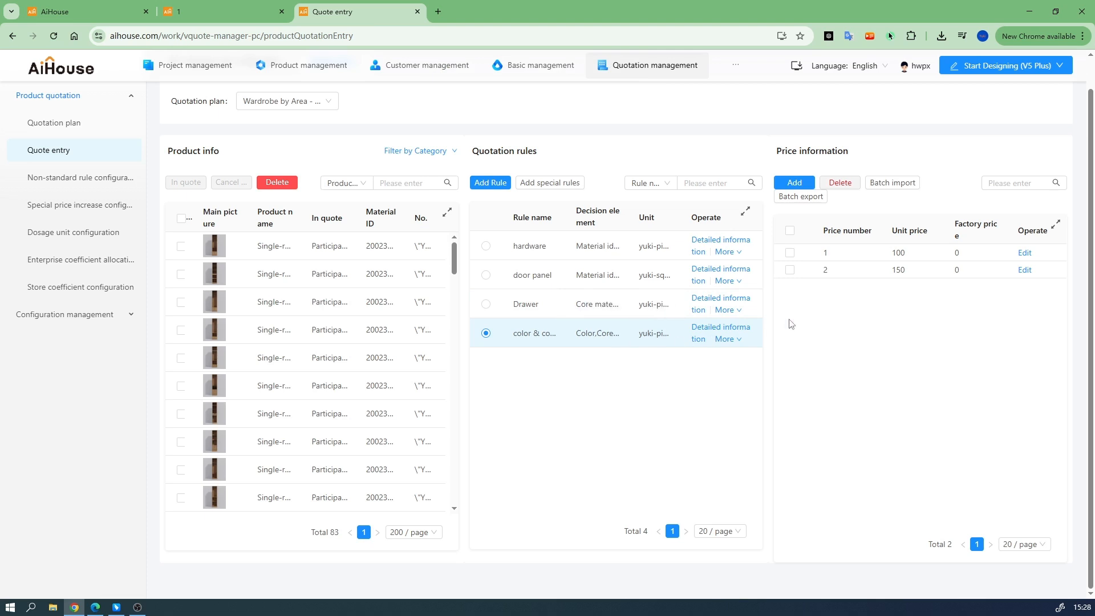
click(1024, 269)
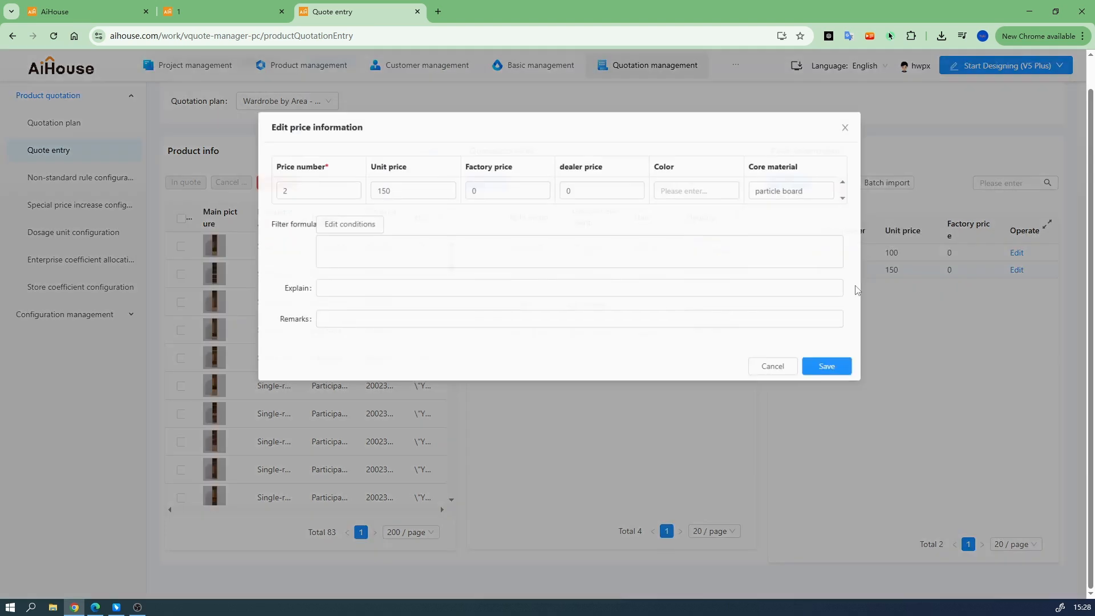
click(382, 190)
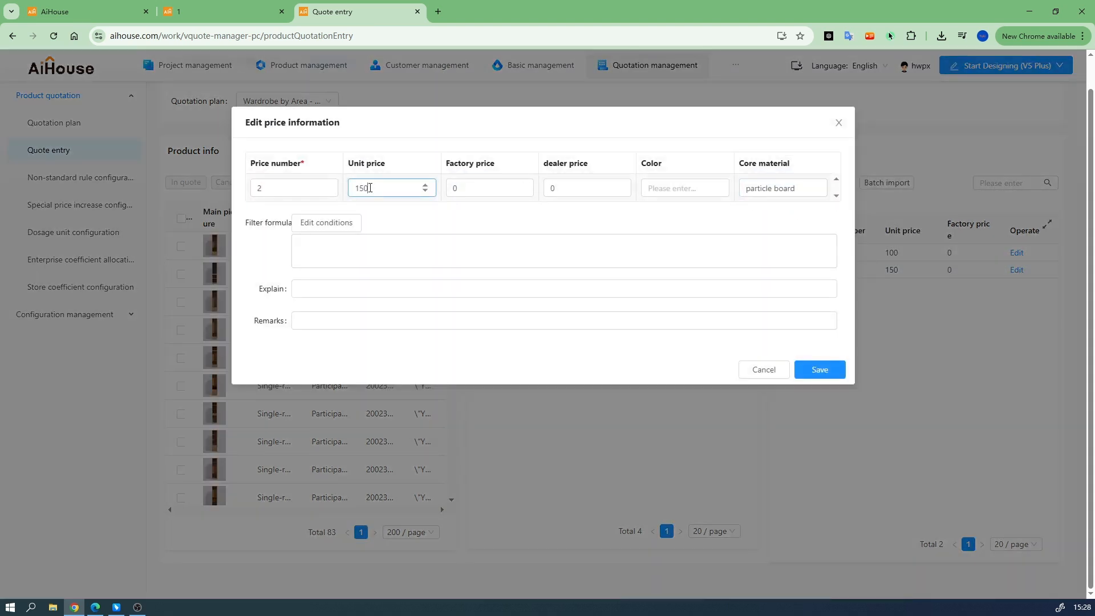
double_click(381, 192)
click(397, 217)
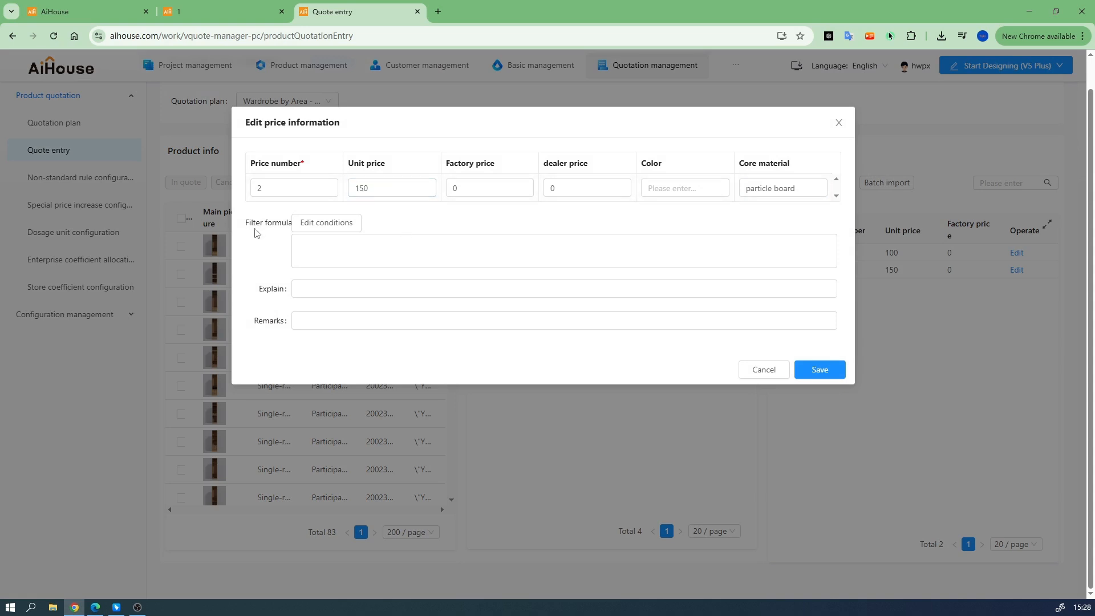
click(327, 225)
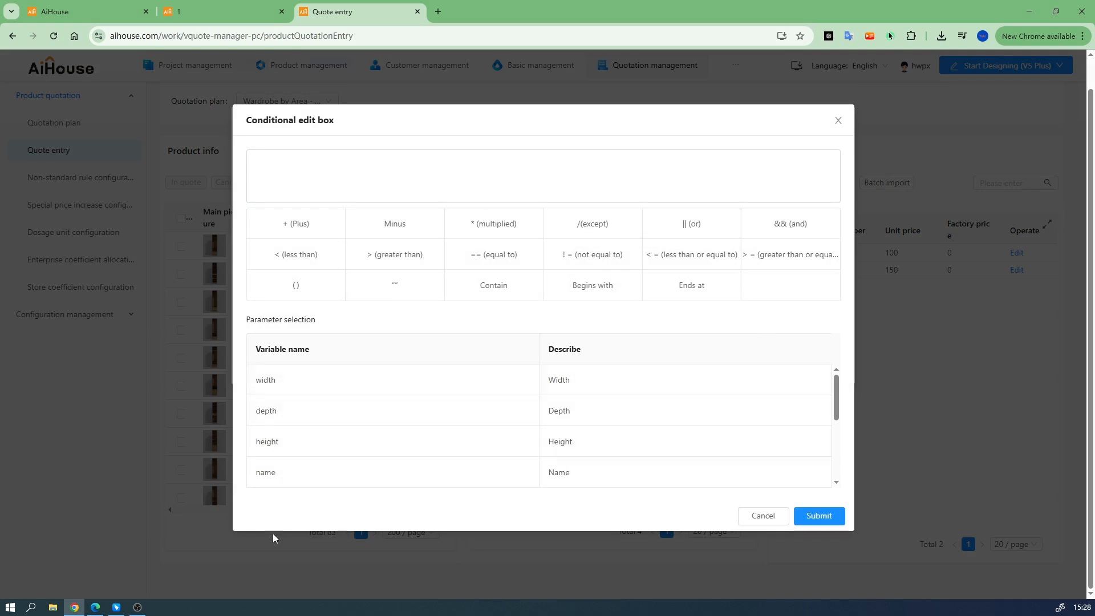
click(295, 449)
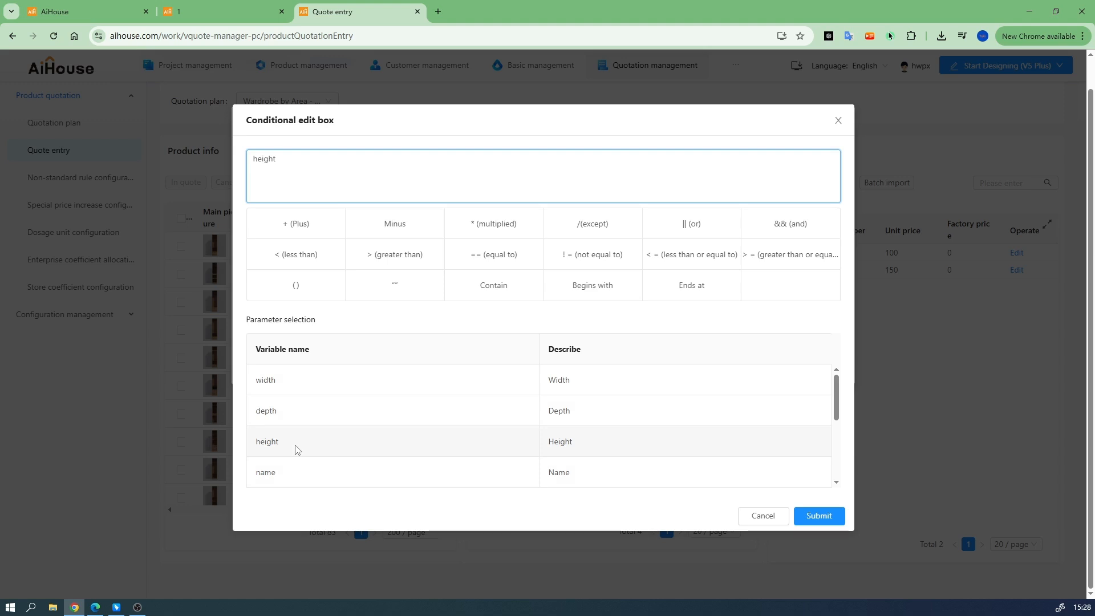
click(673, 264)
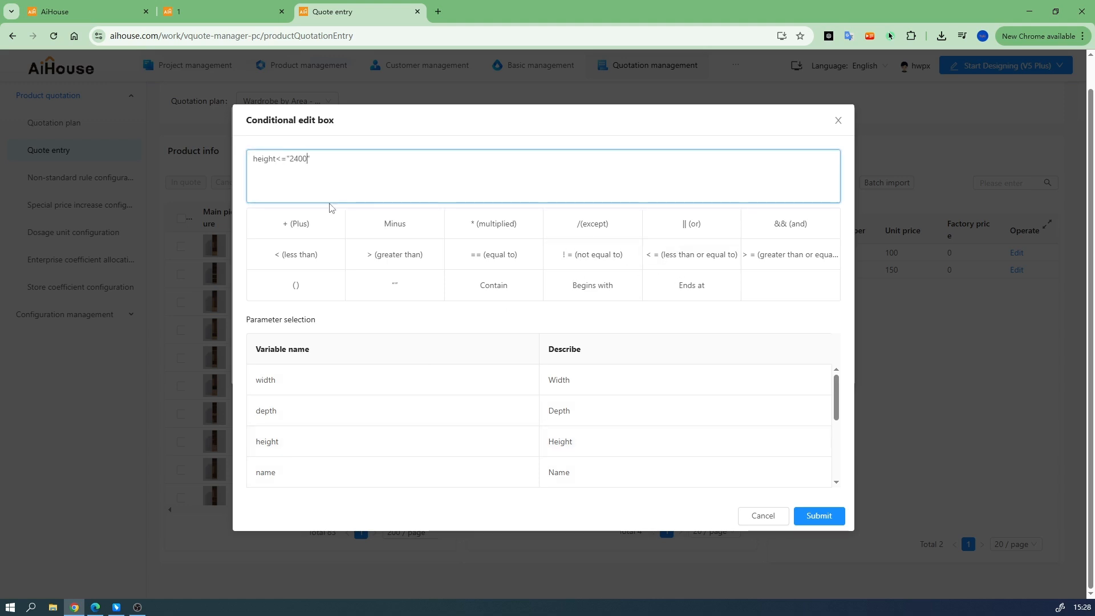
click(815, 515)
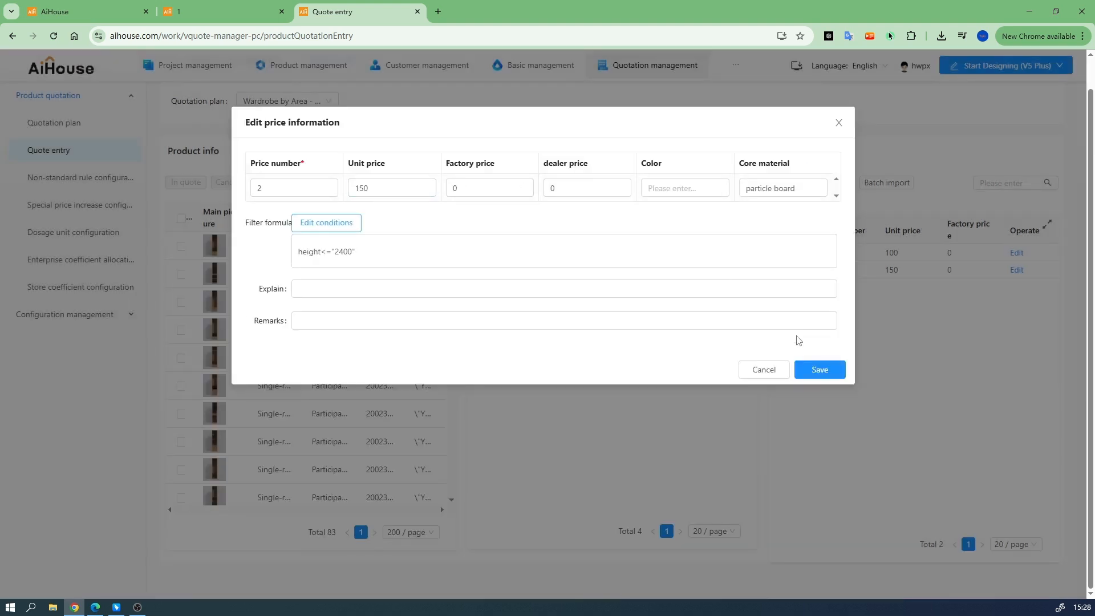
click(819, 369)
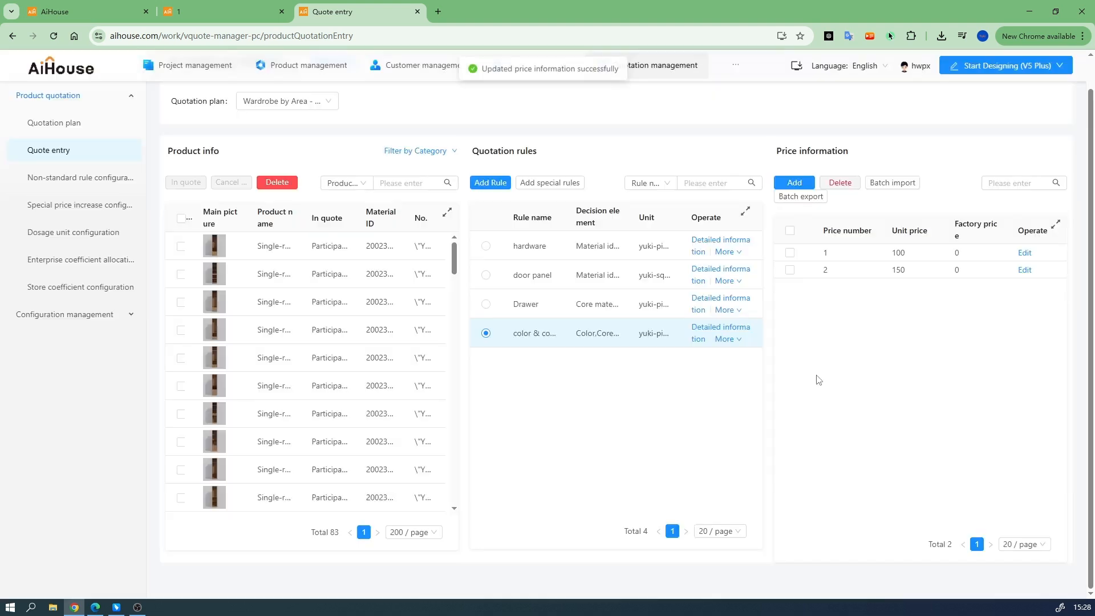
Step: Add a price row with price number 3, unit price 240 and core material particle board
click(794, 182)
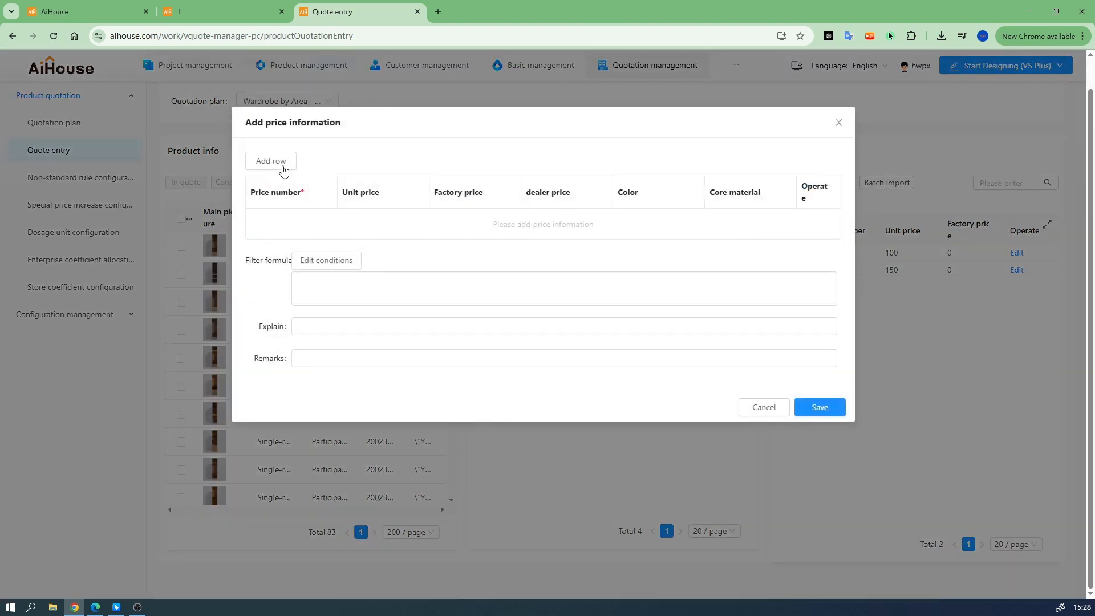
click(283, 227)
text(3)
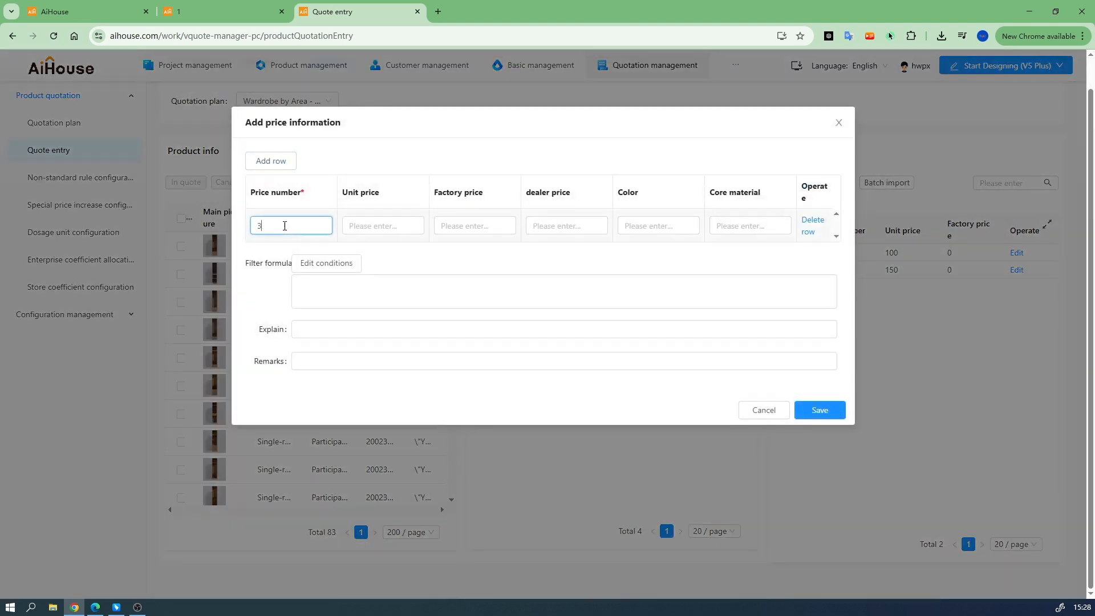
click(375, 225)
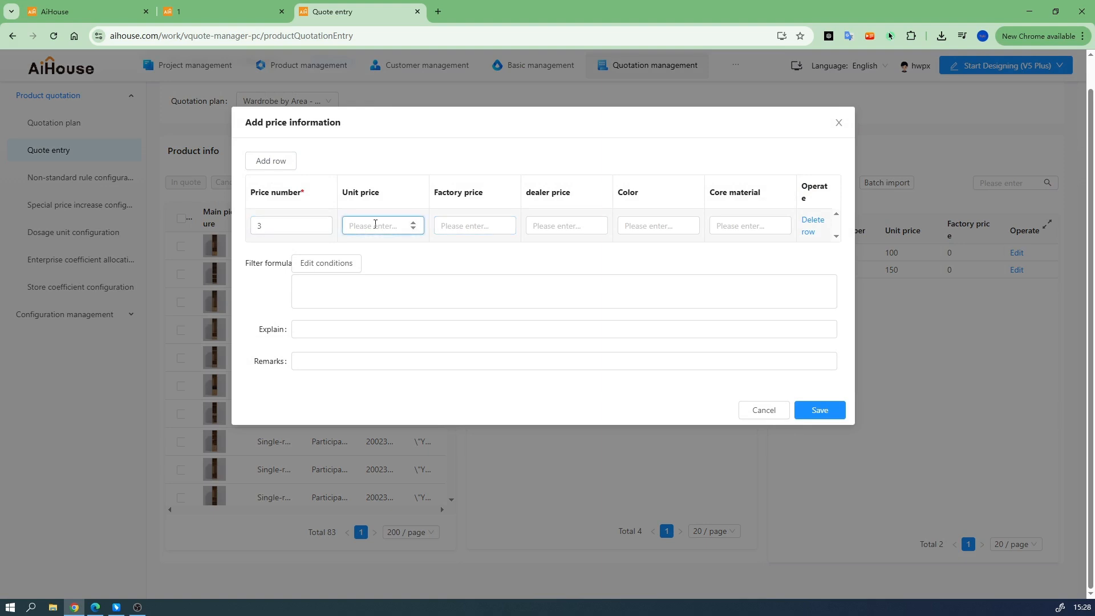
text(240)
click(757, 227)
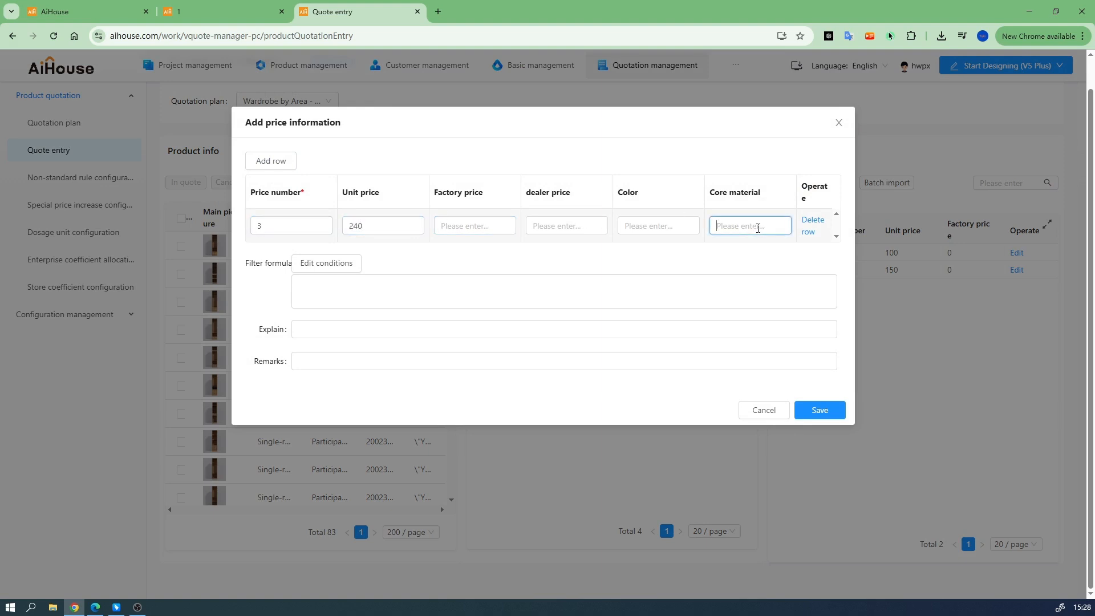
text(particle board)
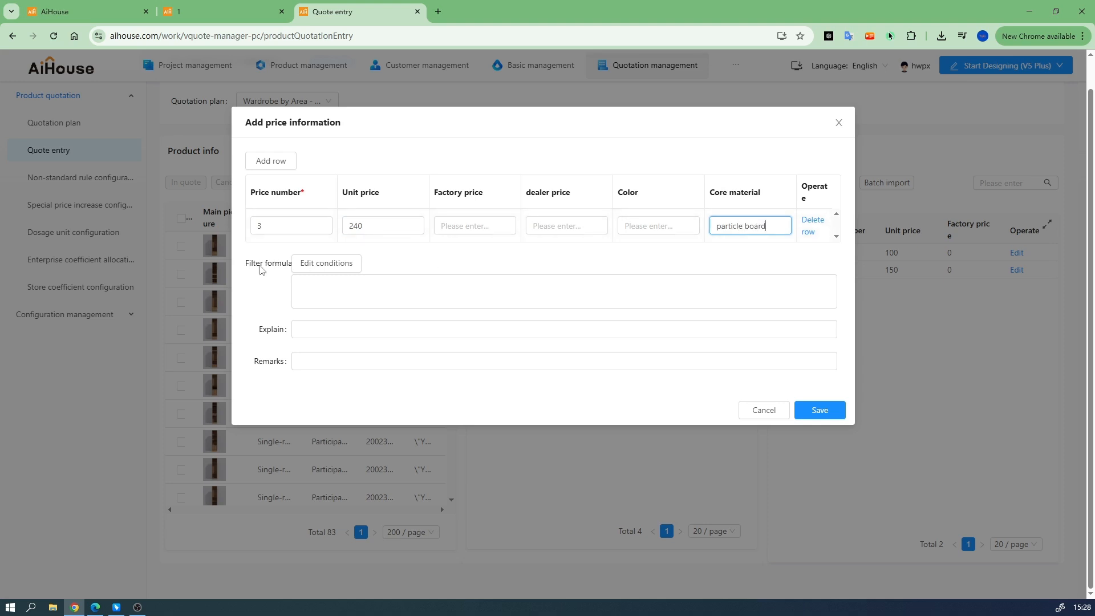
Step: Give price number 3 the filter formula height>"2400" and save the price entry
click(325, 263)
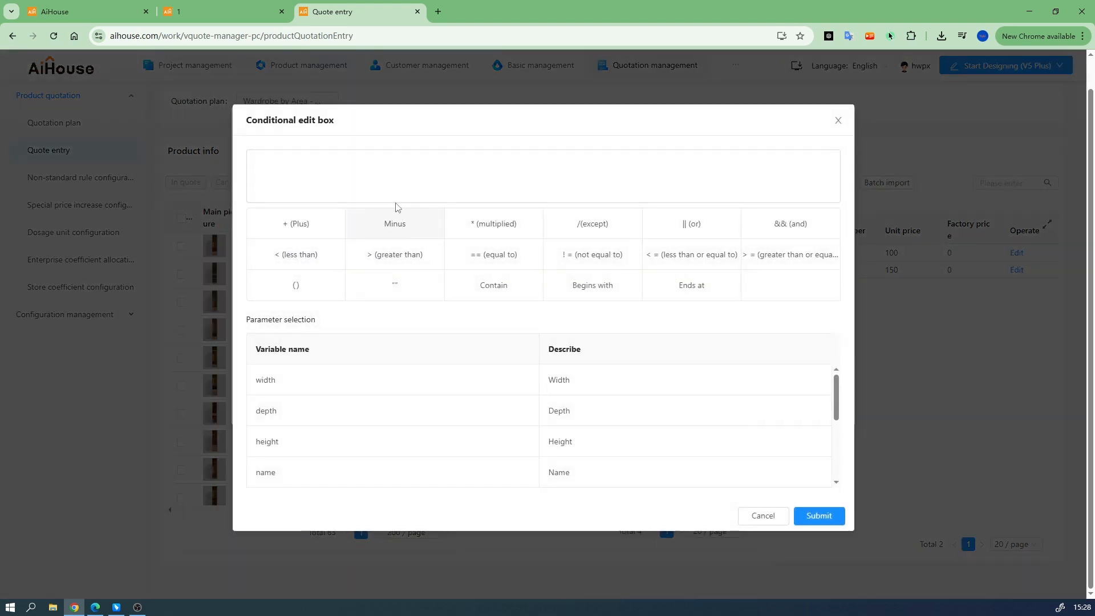
click(342, 450)
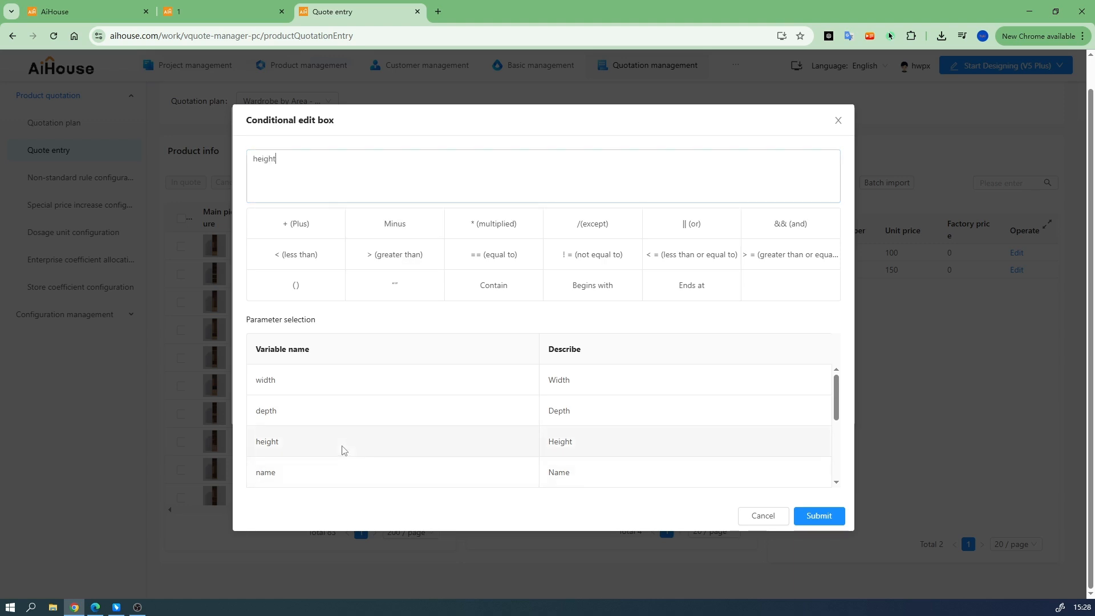
click(399, 254)
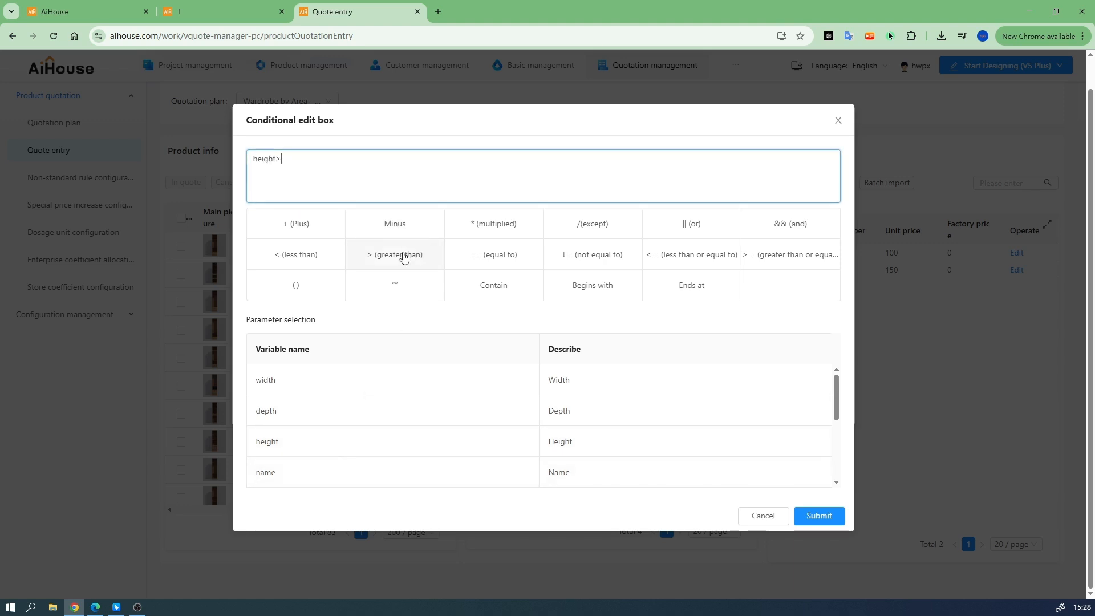
click(396, 300)
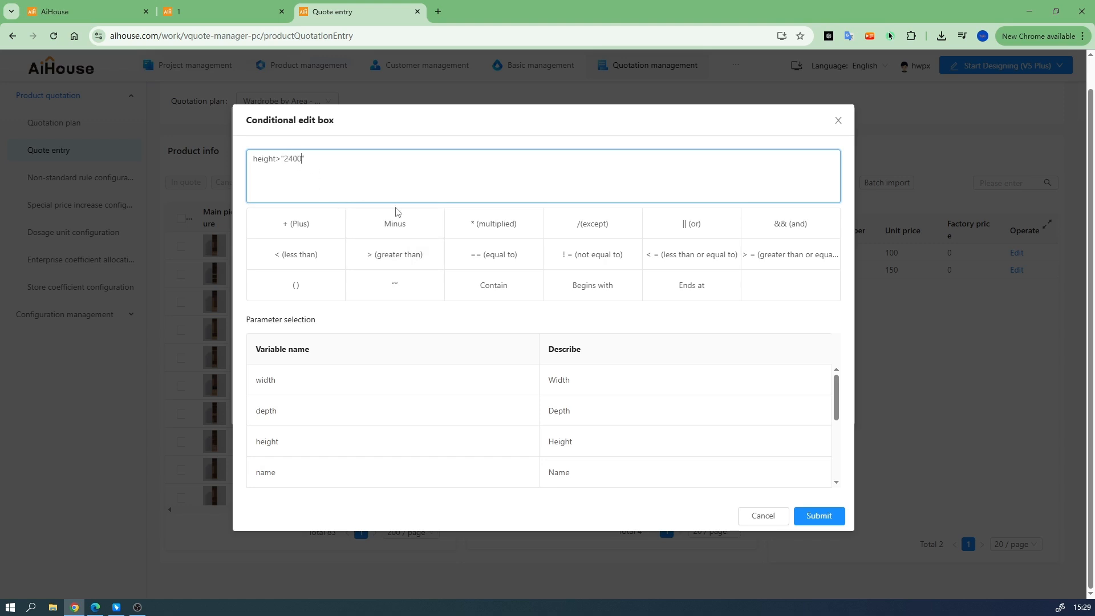
click(818, 516)
double_click(354, 226)
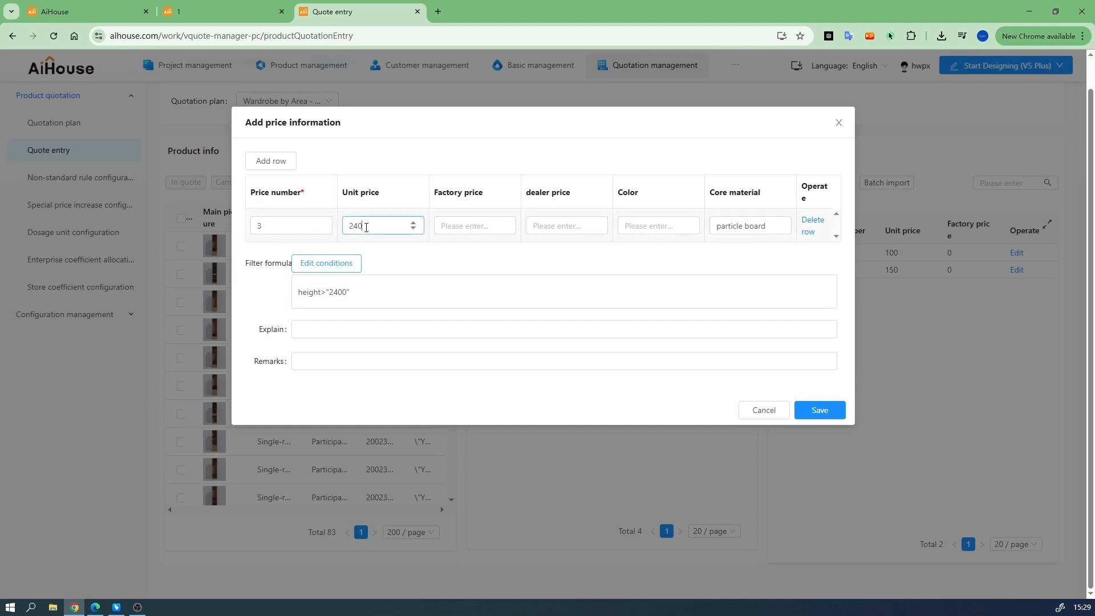
click(821, 410)
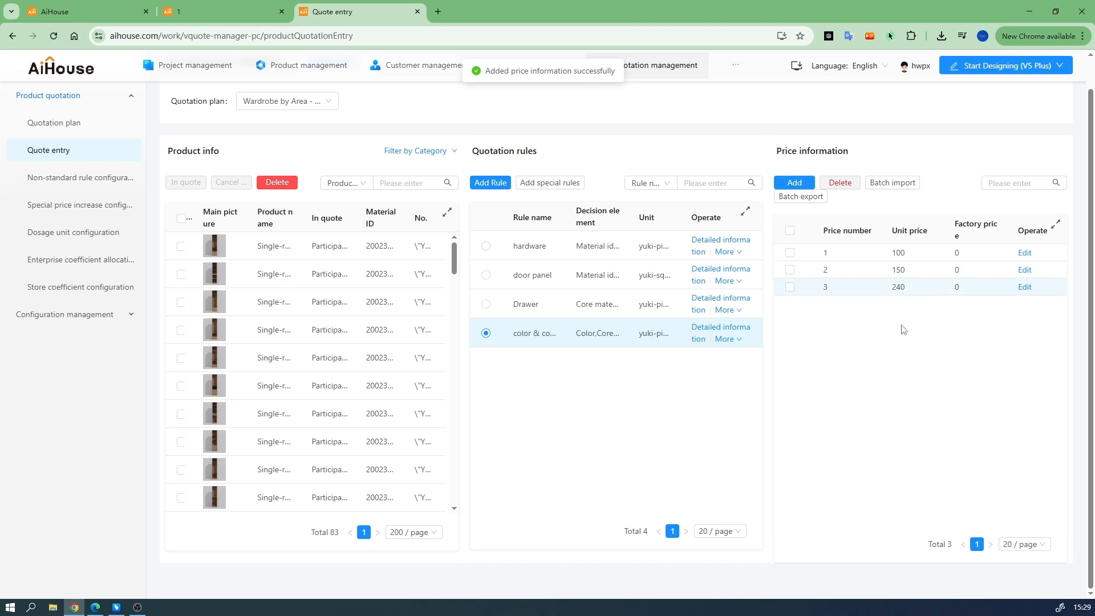
Step: Return to the wardrobe design and open its quotation again
click(199, 16)
click(618, 82)
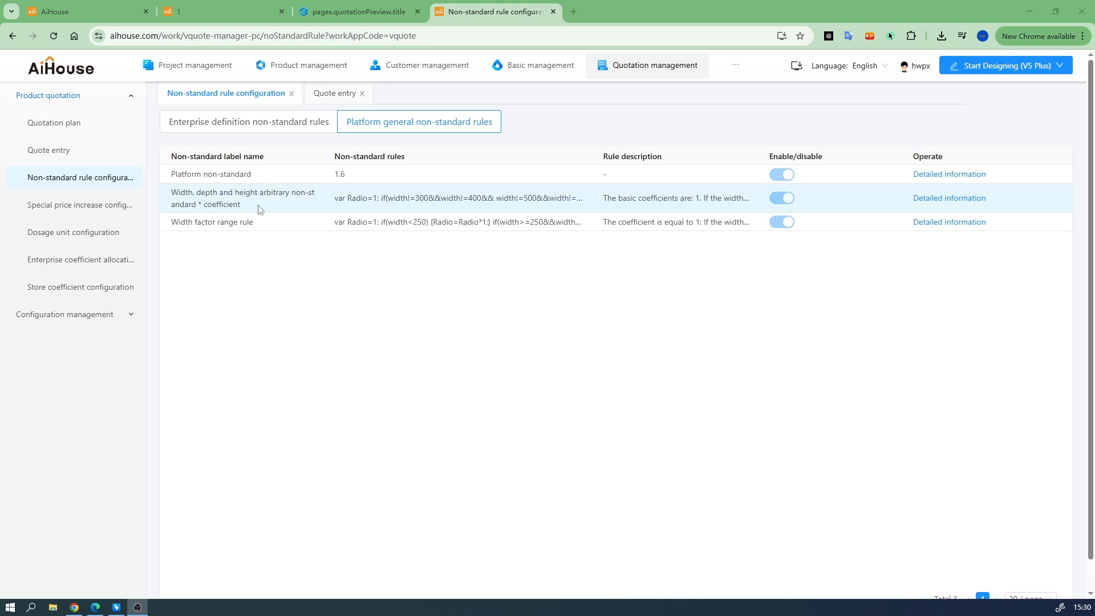
Step: Open the details of the platform rule "Width, depth and height arbitrary non-standard * coefficient" and copy its rule code
click(959, 199)
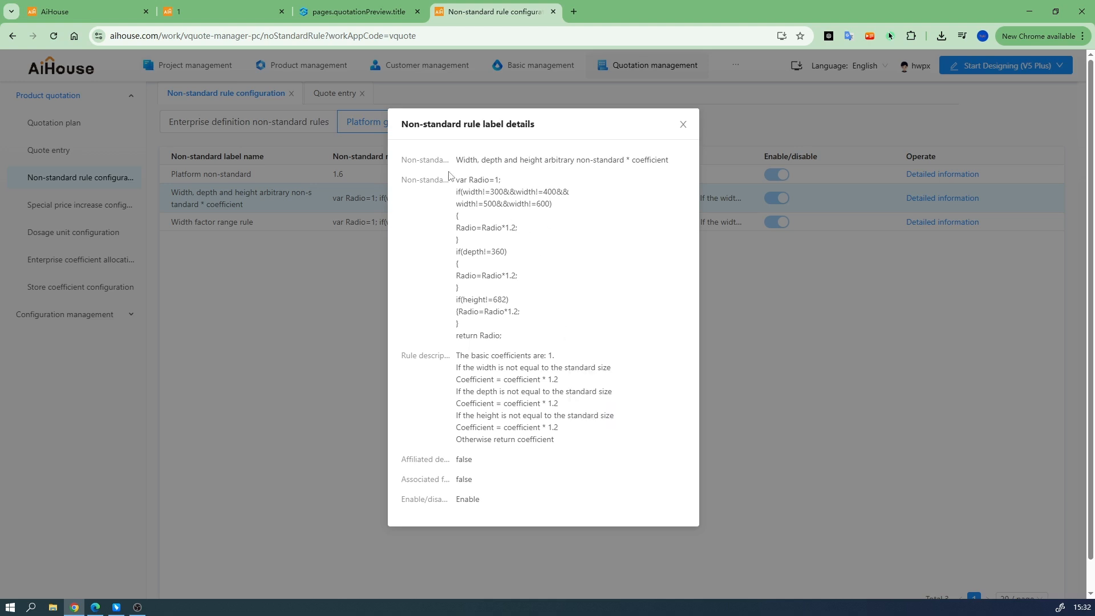
drag(457, 179, 562, 338)
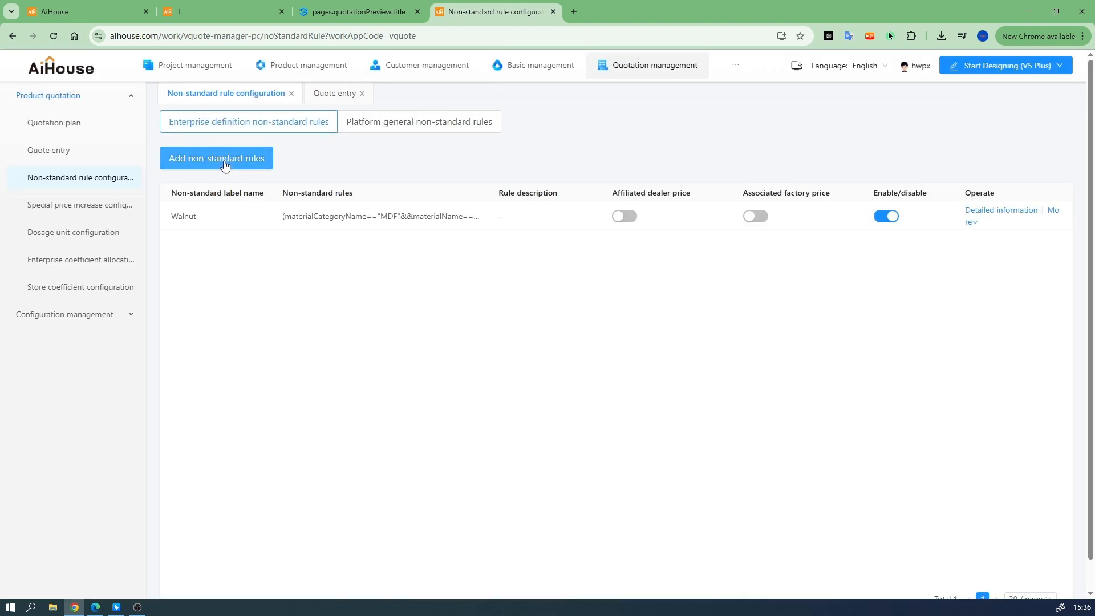
Step: Add an enterprise non-standard rule named test, insert the copied rule code and enable the rule
click(226, 161)
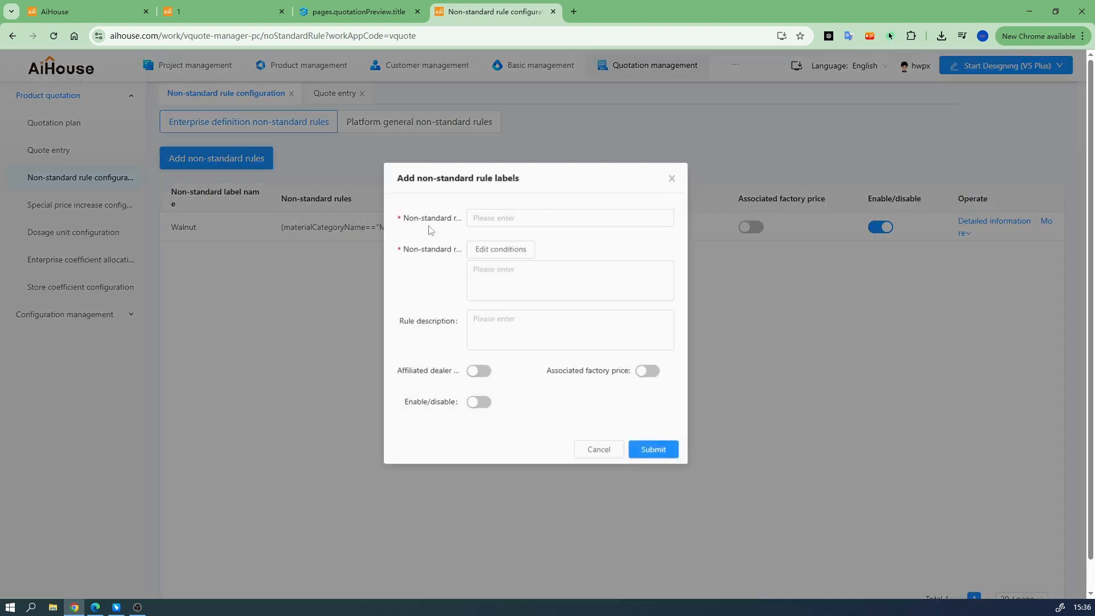
click(489, 223)
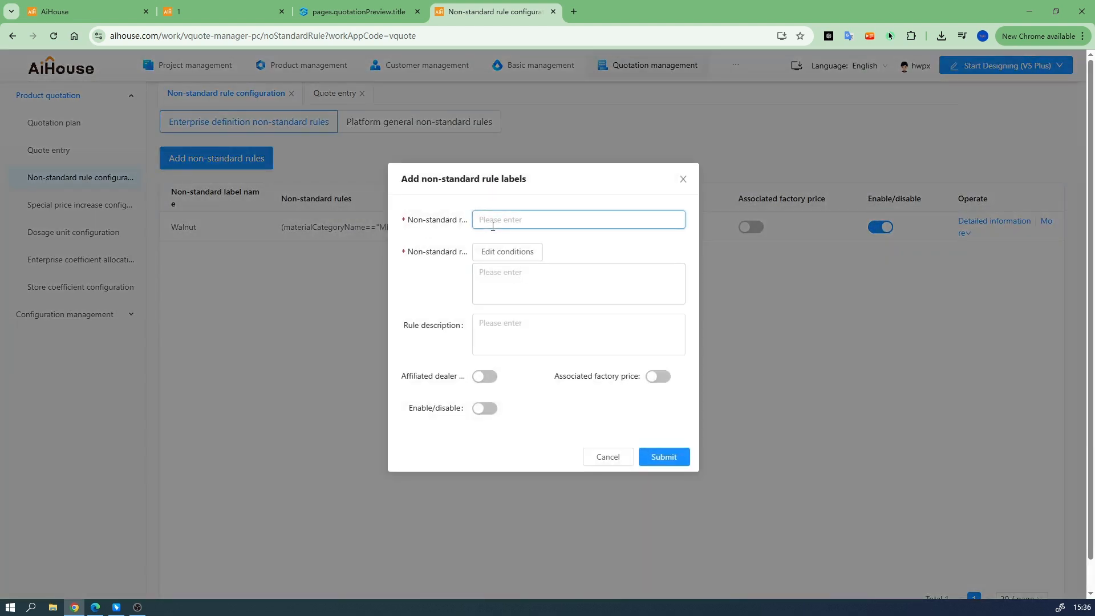
text(test)
click(516, 277)
key(ctrl+v)
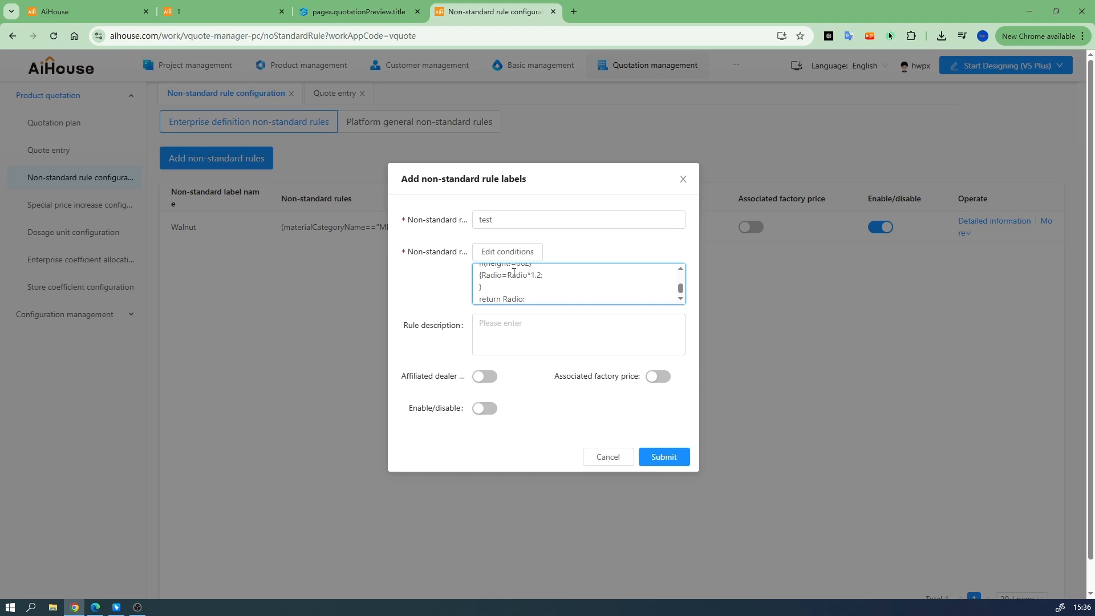
click(546, 333)
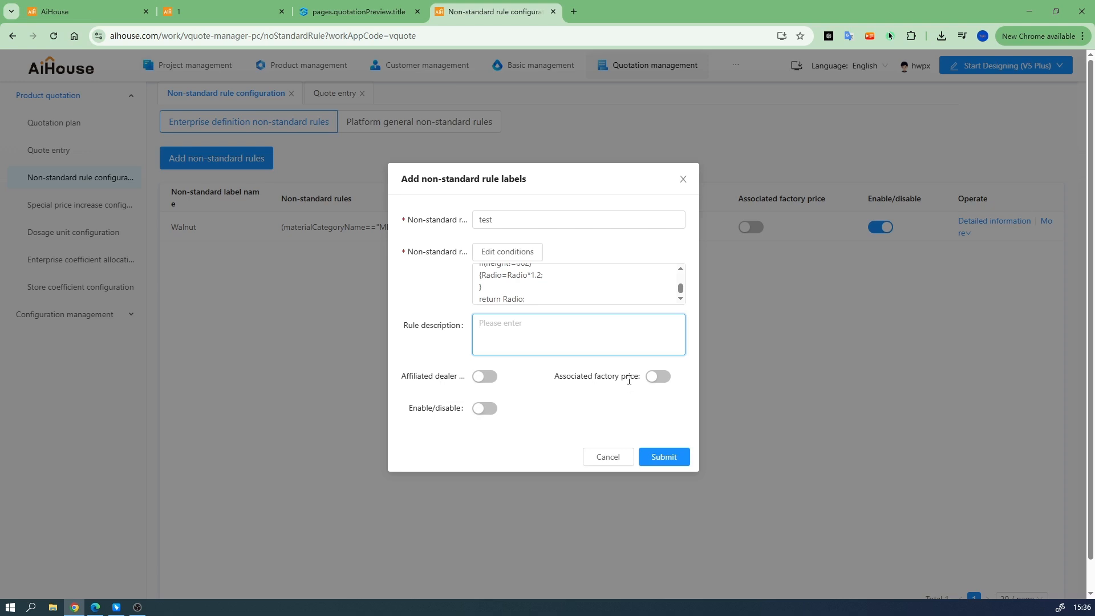
click(483, 411)
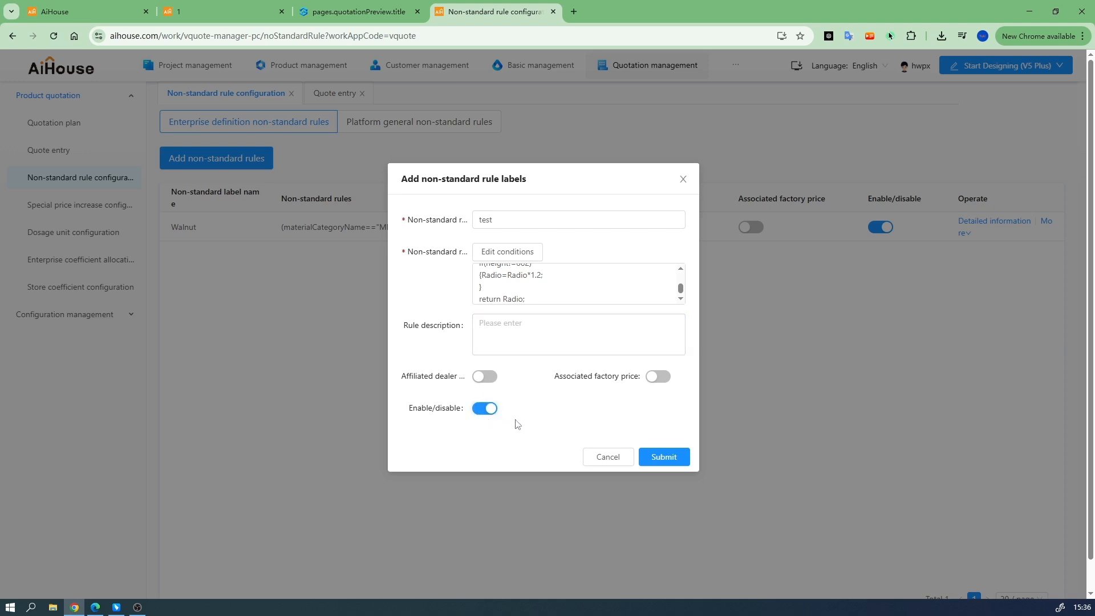
Step: Open the test rule's code for condition editing and change the depth condition to depth!=550
scroll(502, 289, up, 2)
click(536, 283)
scroll(529, 288, up, 3)
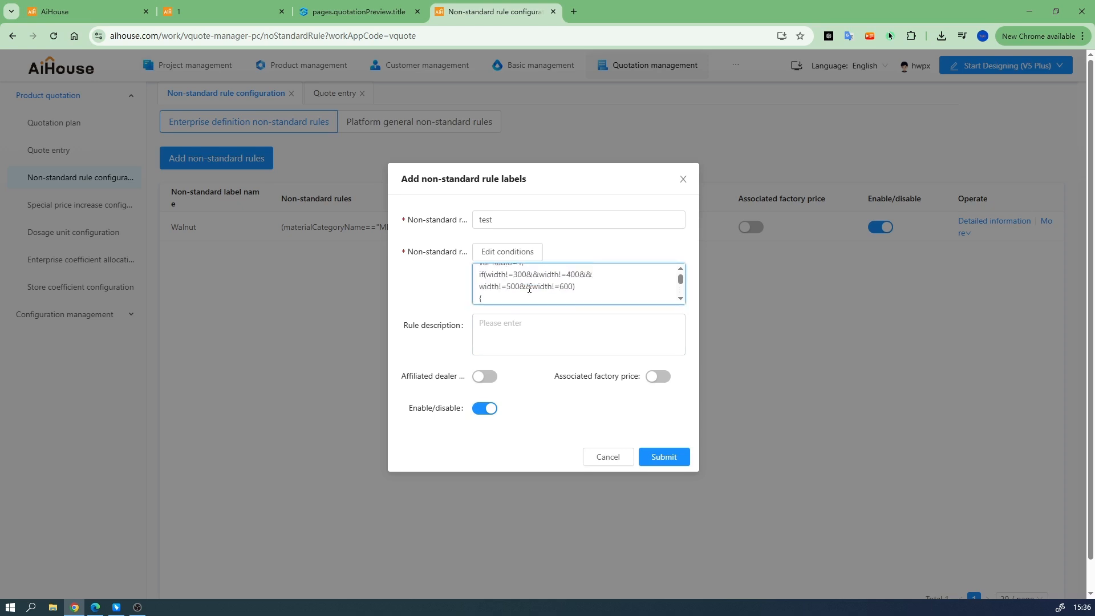
click(516, 262)
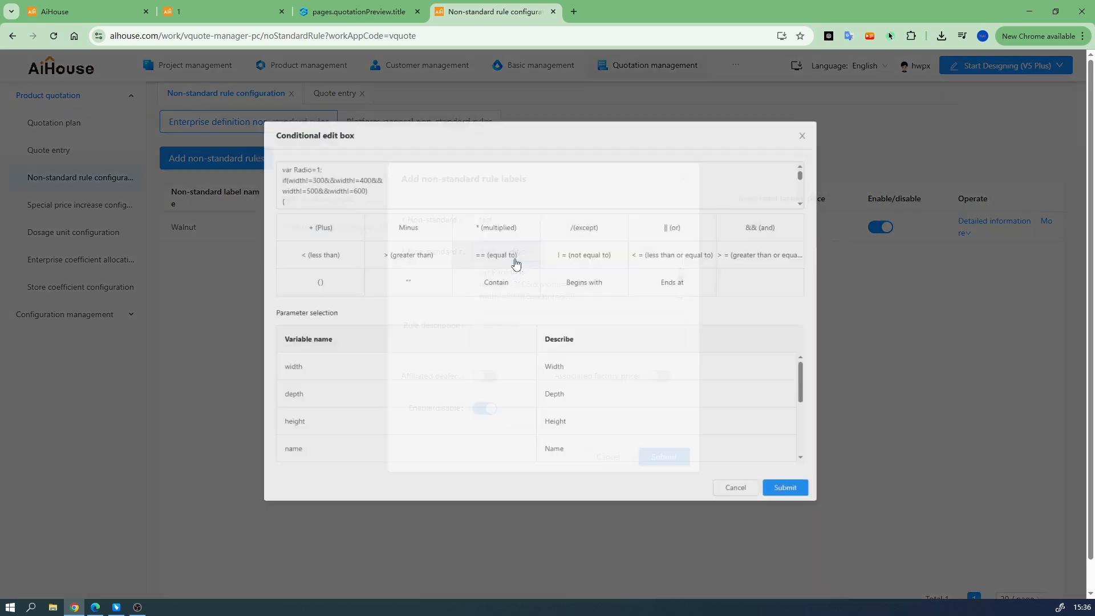
click(341, 183)
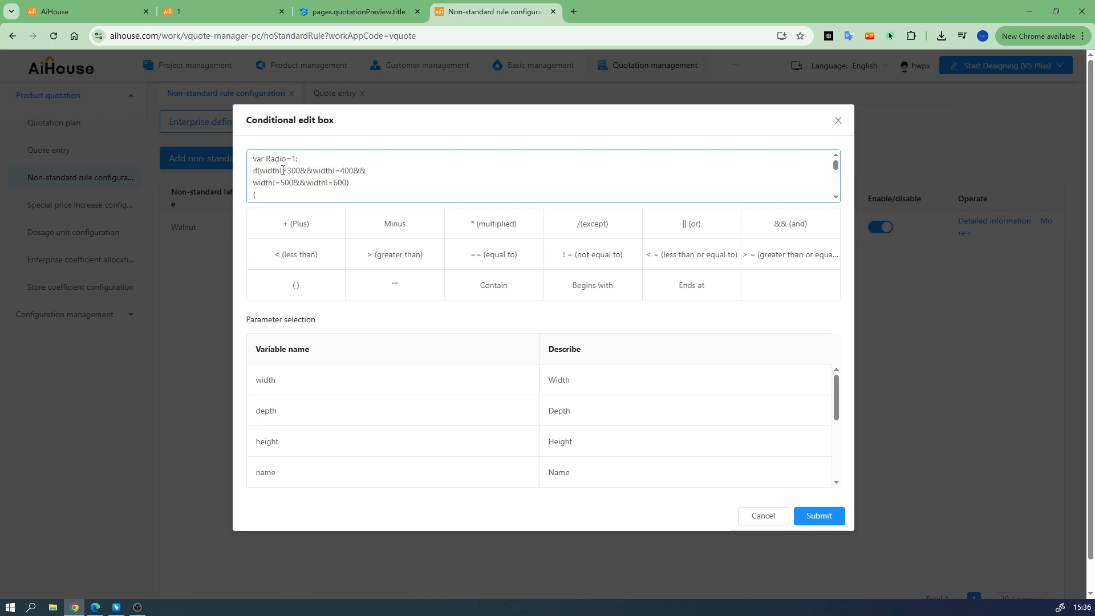
scroll(280, 174, down, 2)
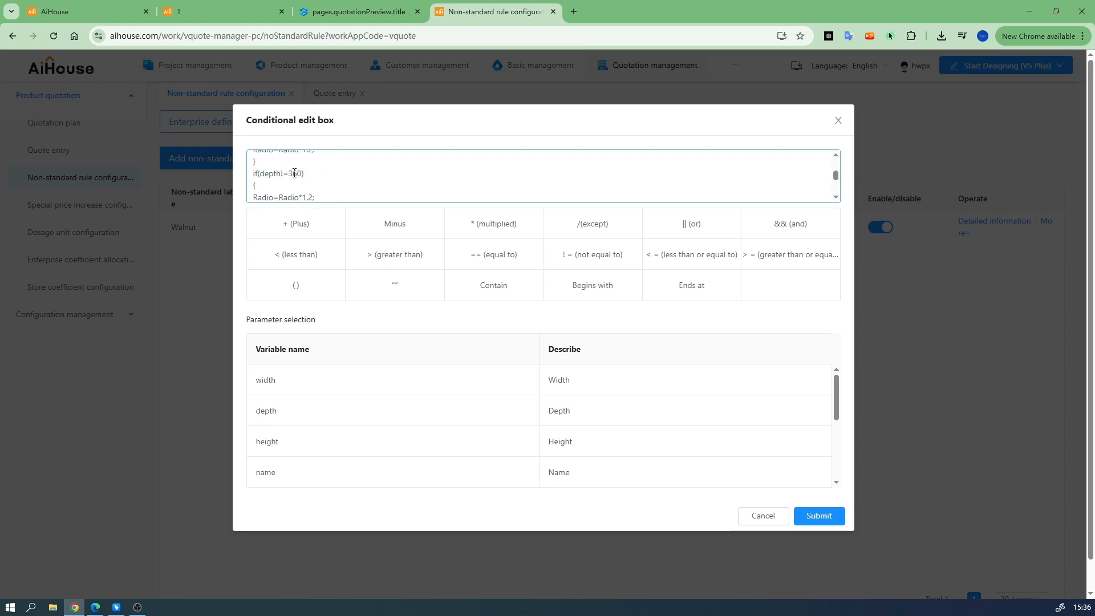
click(301, 173)
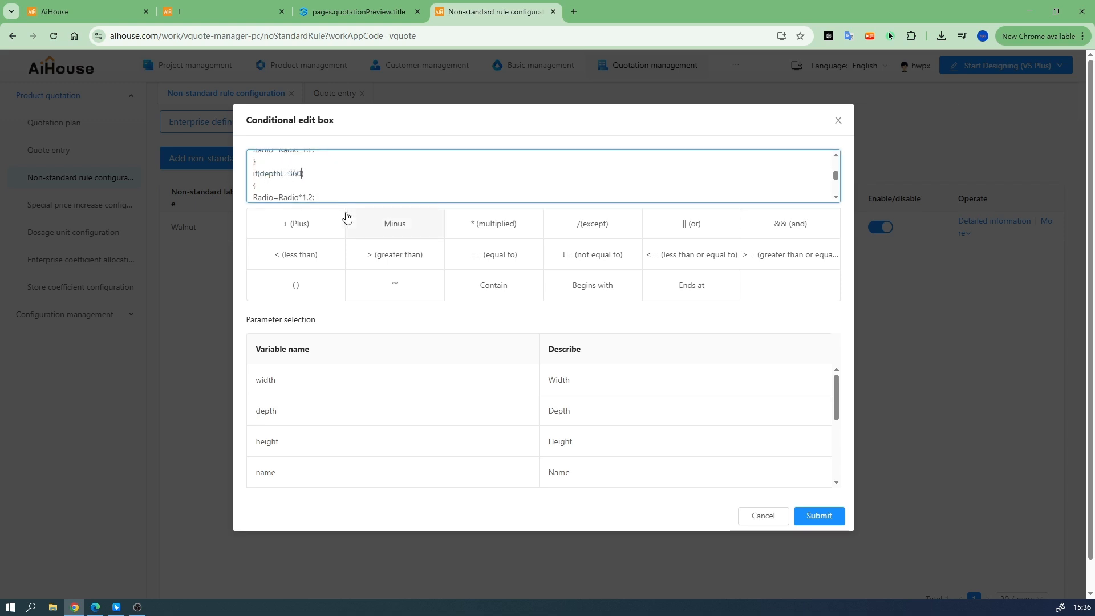
key(BackSpace)
key(BackSpace)
key(BackSpace)
text(550)
Step: Set the coefficient multiplier to 1.3 for both the width condition and the depth condition
scroll(342, 182, down, 2)
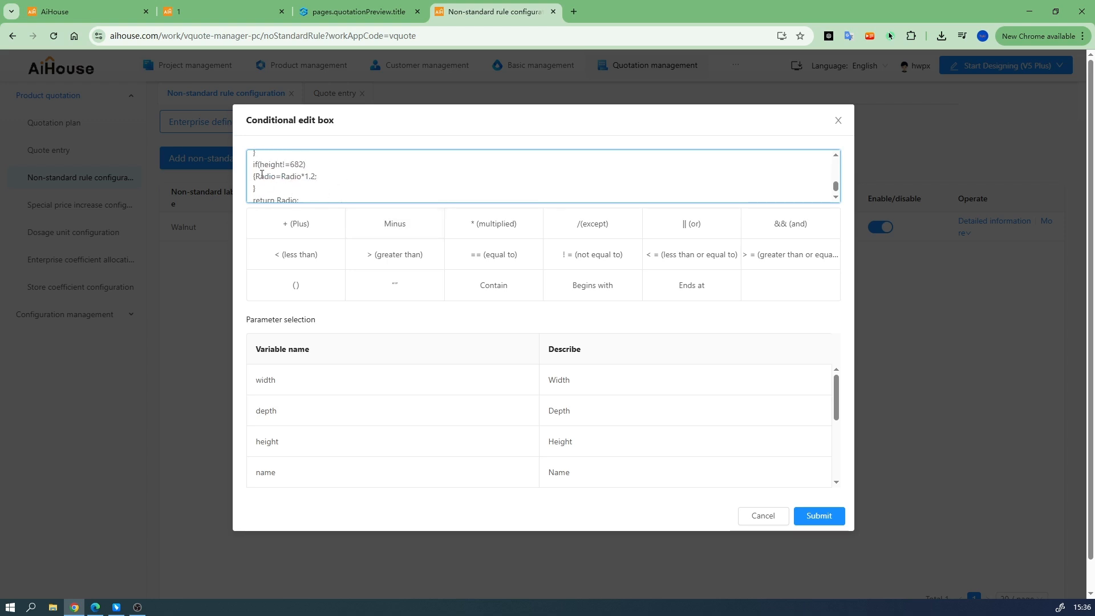
scroll(305, 171, up, 4)
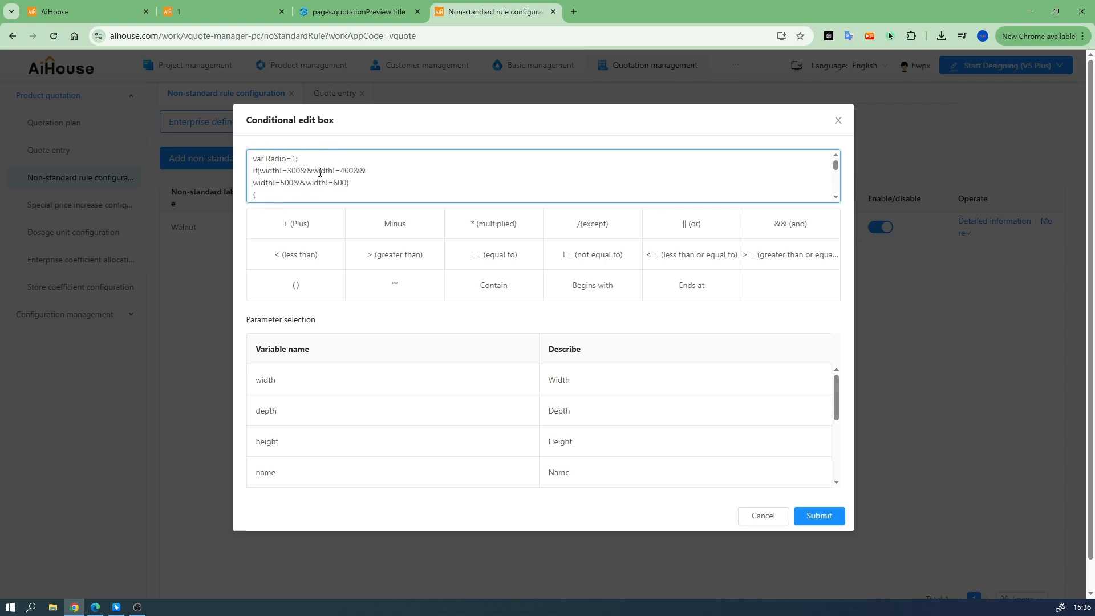
scroll(310, 162, down, 1)
click(313, 156)
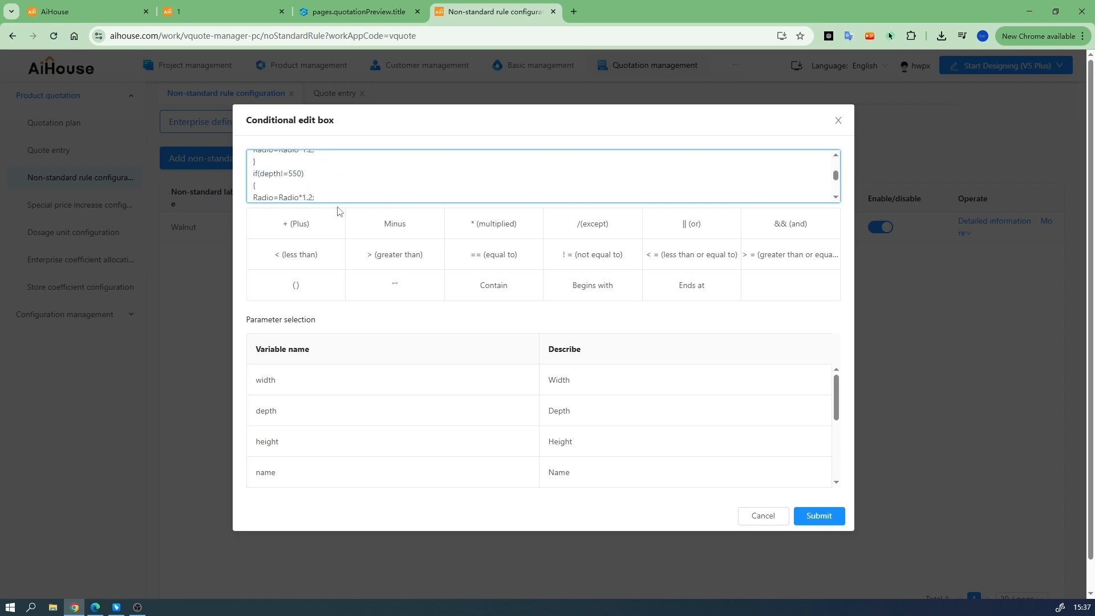
key(BackSpace)
text(3)
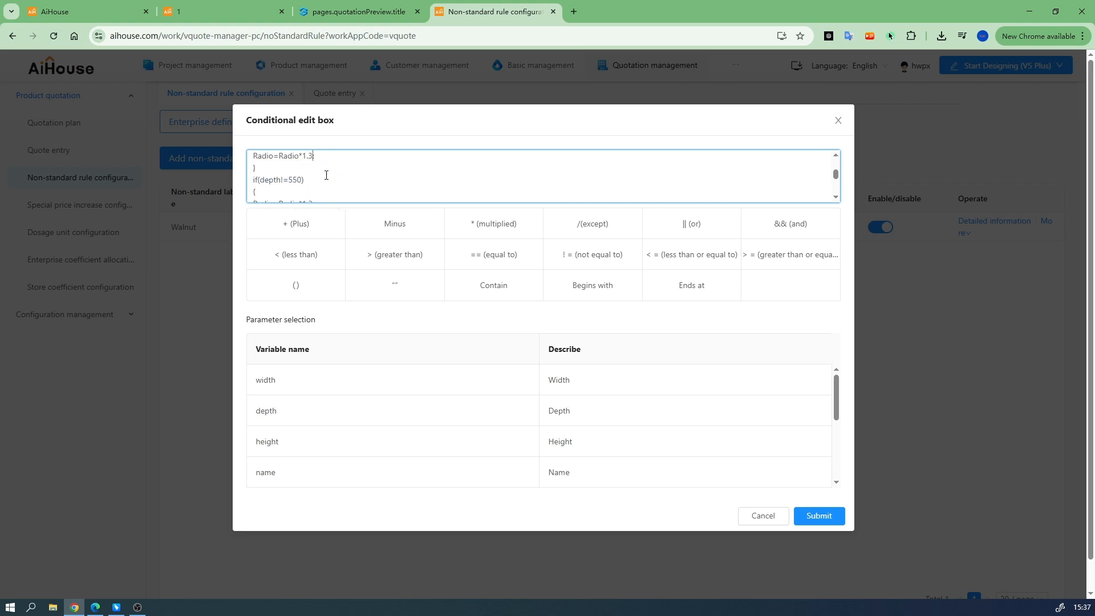
scroll(315, 159, down, 1)
scroll(311, 182, up, 1)
scroll(351, 179, down, 1)
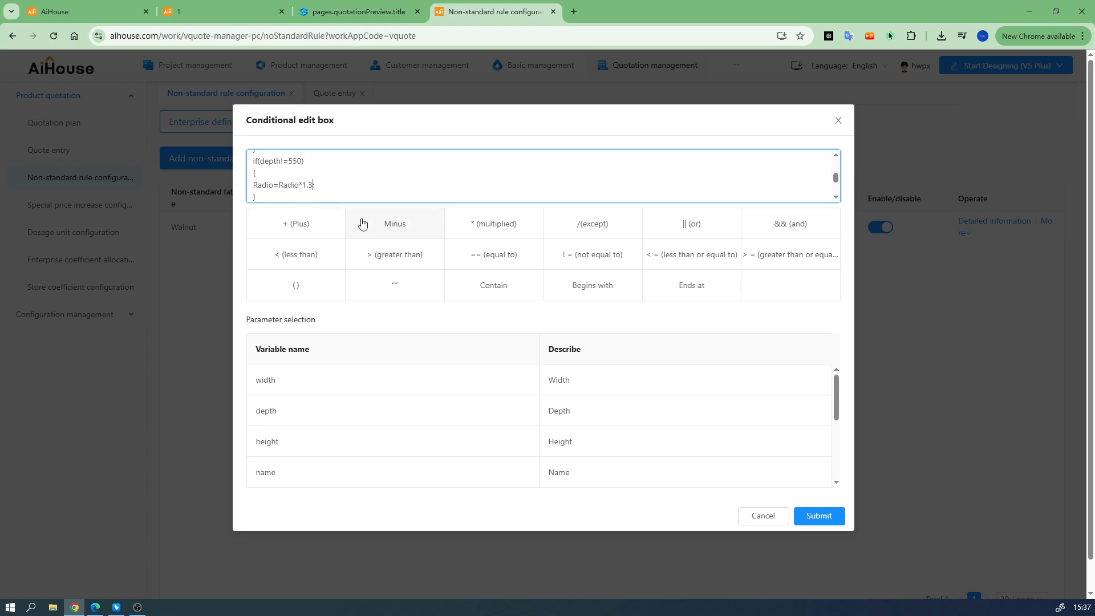
Step: Remove the operator and value after height in the rule's height condition
scroll(367, 168, down, 2)
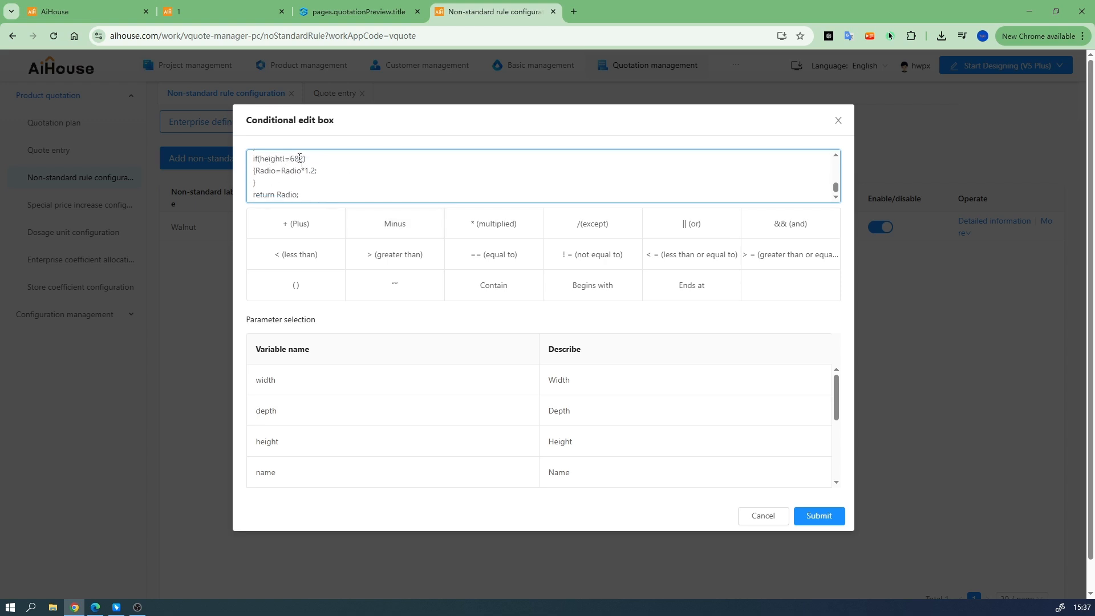
drag(303, 158, 296, 183)
scroll(294, 177, down, 2)
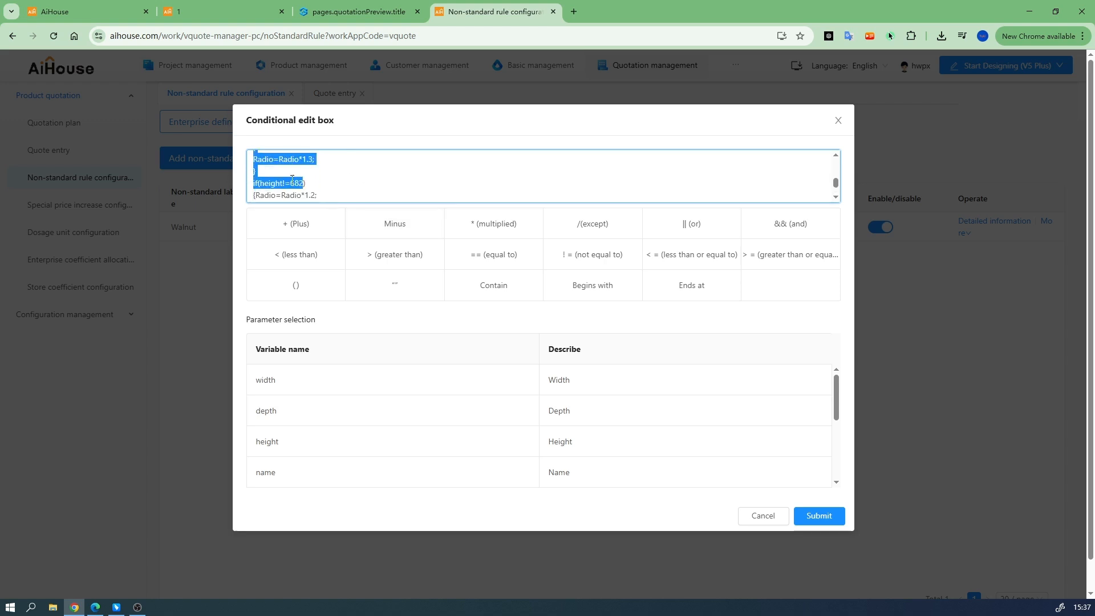
click(305, 163)
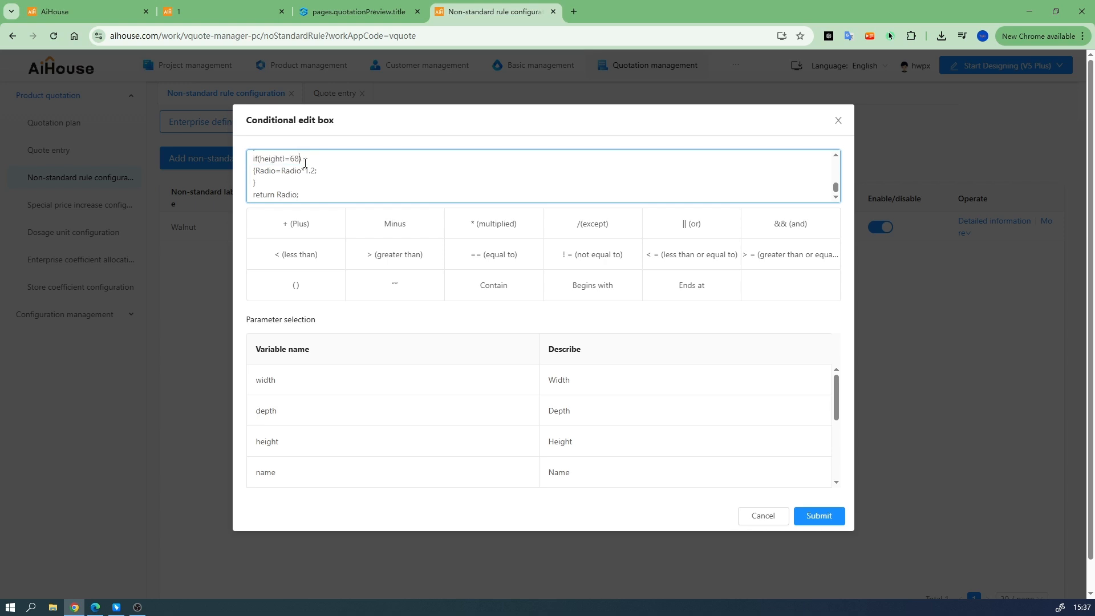
key(BackSpace)
key(BackSpace)
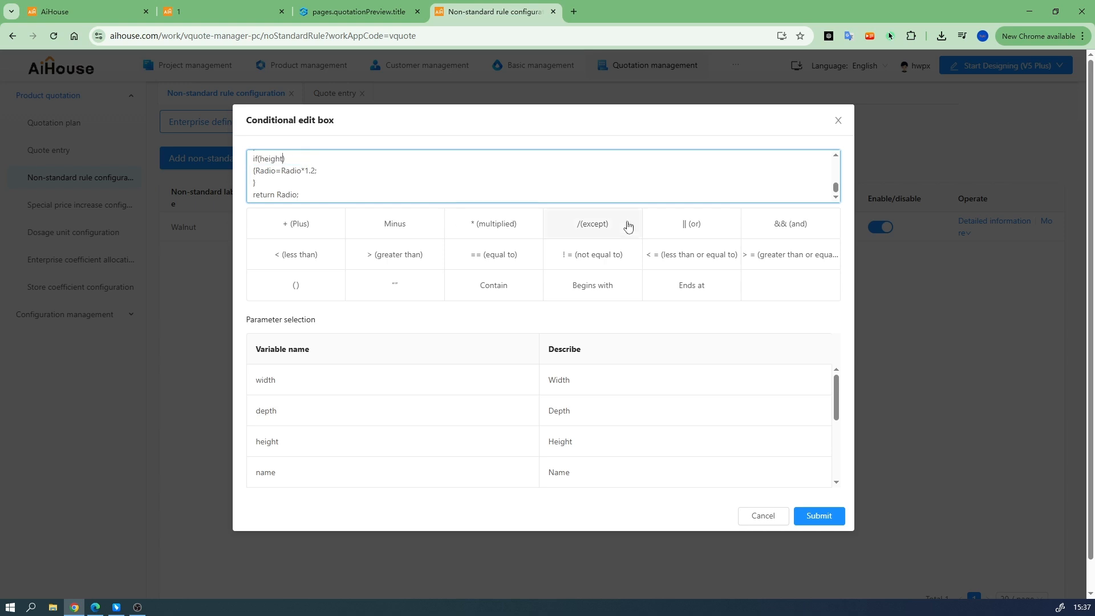
click(664, 262)
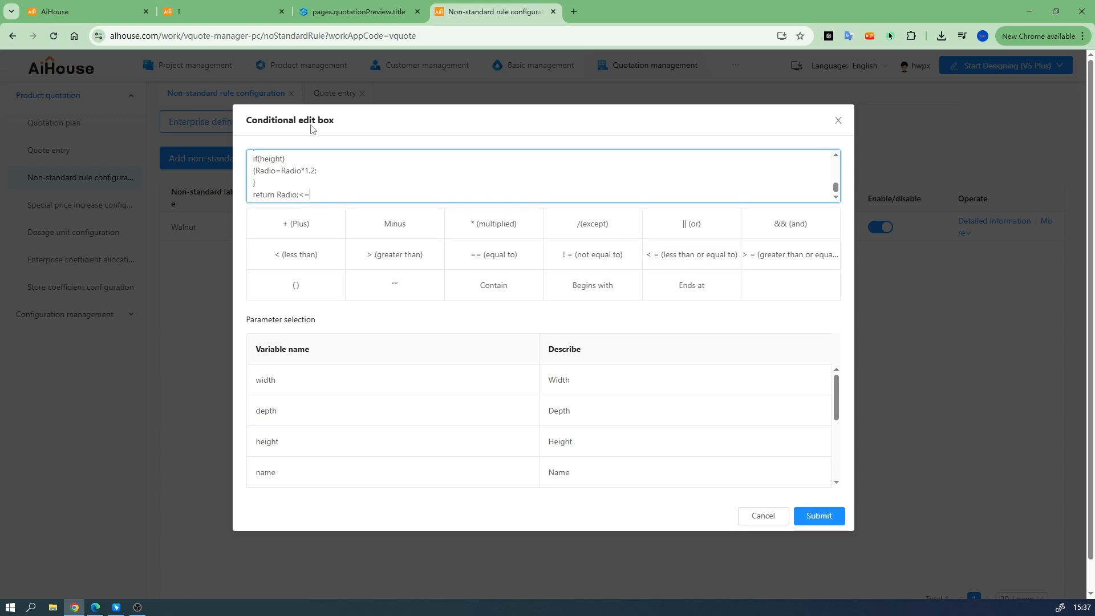
drag(311, 196, 300, 195)
key(BackSpace)
Step: Complete the rule's height condition as height>=2100
click(284, 159)
key(shift+Left)
key(shift+Left)
key(BackSpace)
text(>=)
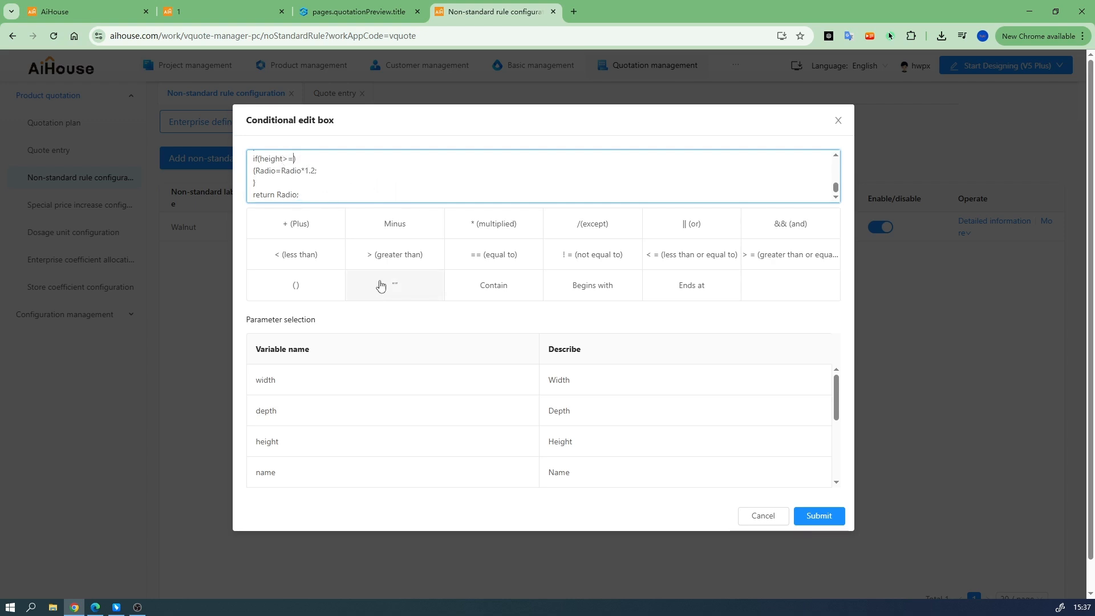
text(2100)
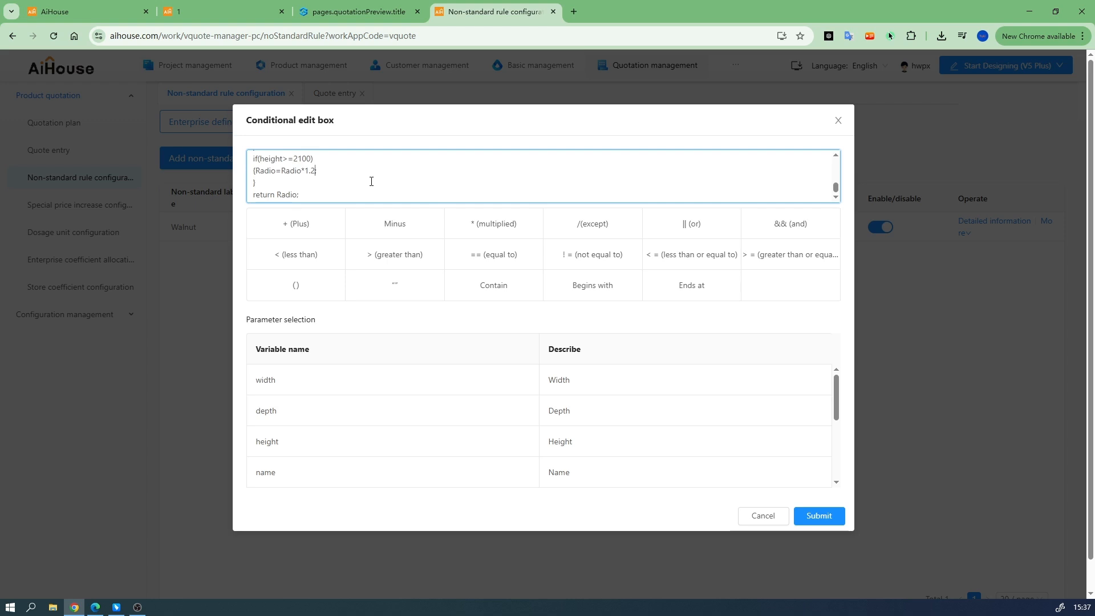
Step: Set the height condition's coefficient multiplier to 1.3, review the code and submit the test rule
text(3;)
scroll(362, 176, up, 5)
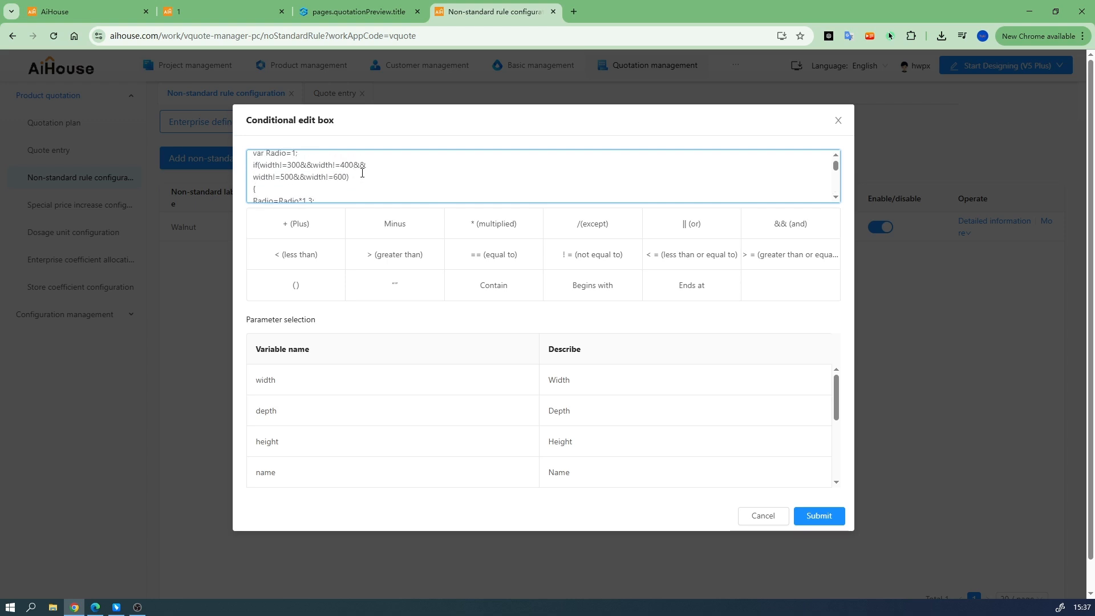
scroll(362, 172, down, 5)
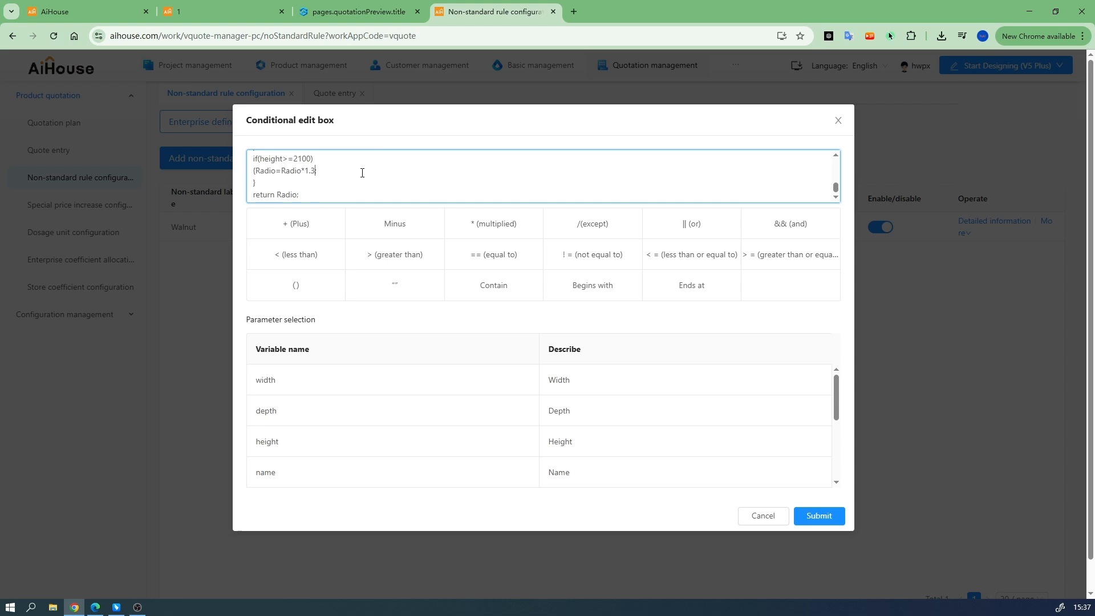
click(816, 516)
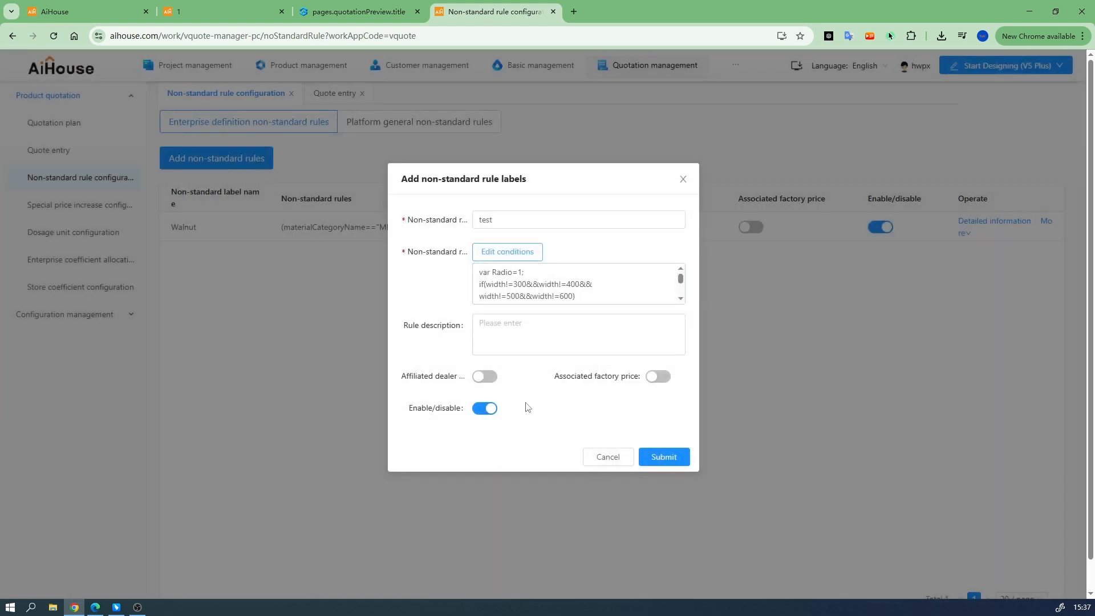
click(667, 461)
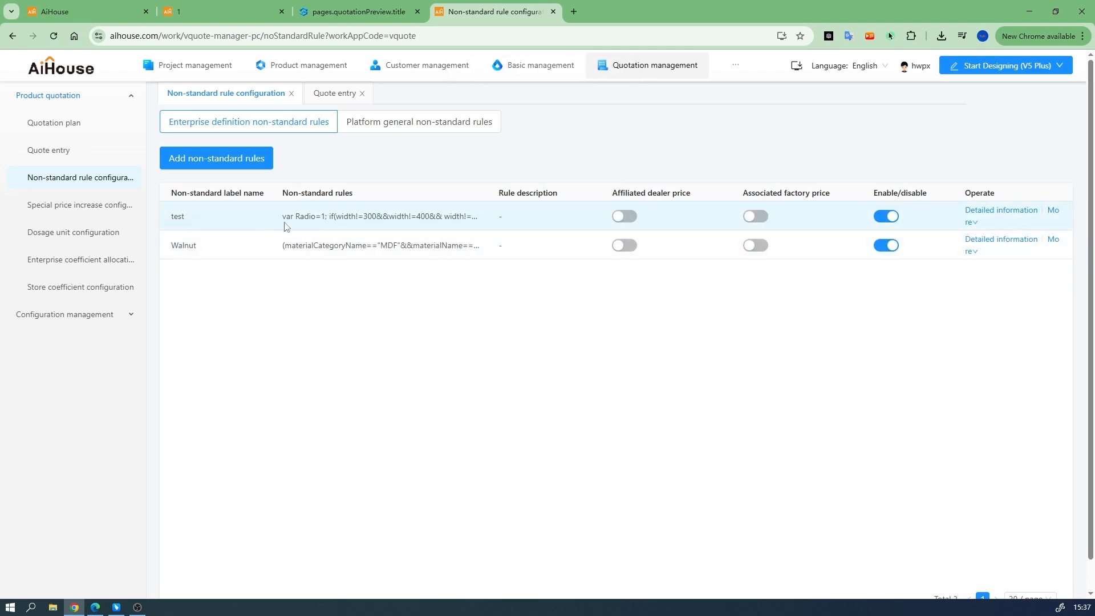
Step: Return to quote entry, check the filter formula of price number 3, and delete that price entry
click(322, 94)
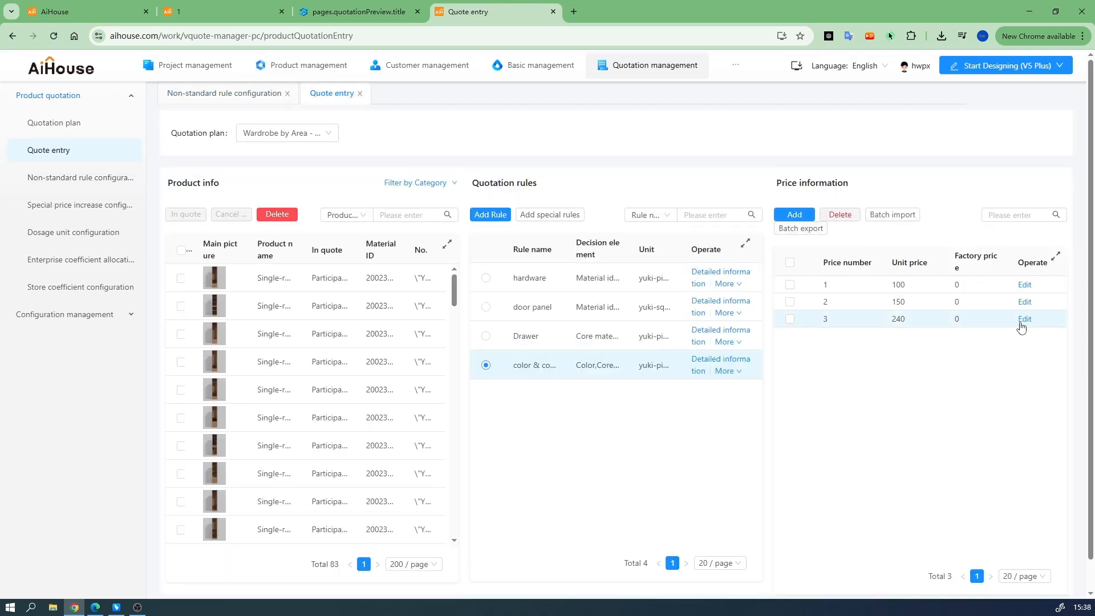
click(1017, 319)
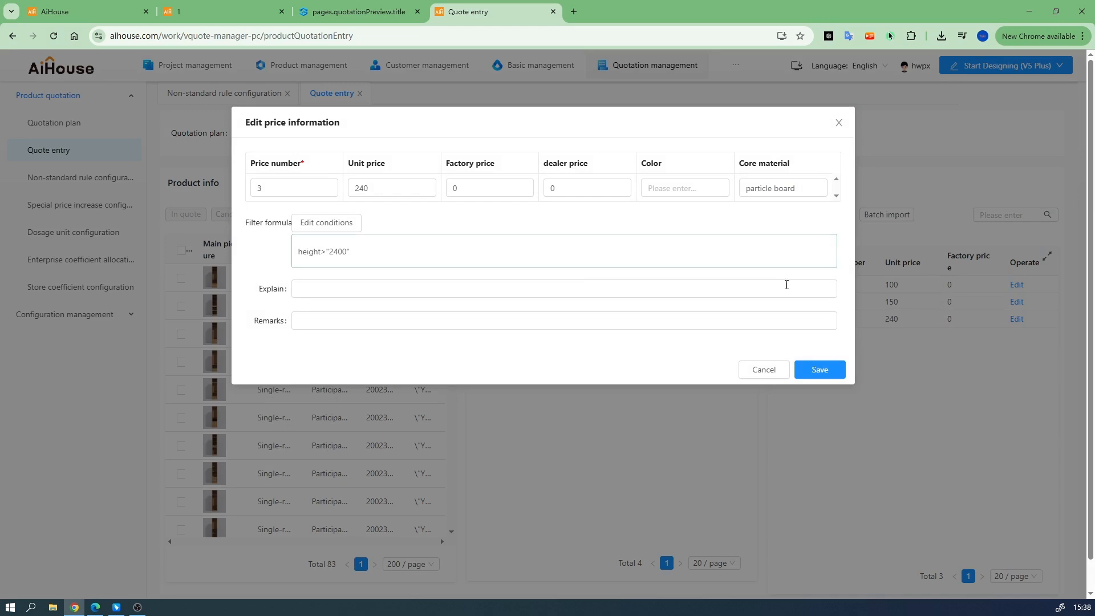
click(834, 121)
click(784, 319)
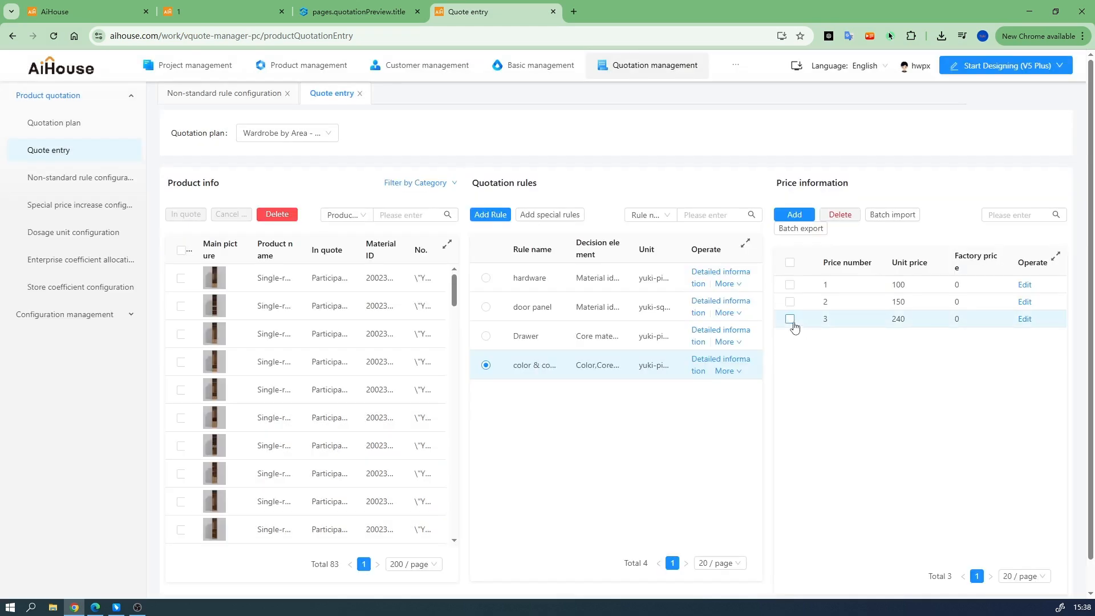
click(833, 214)
click(616, 179)
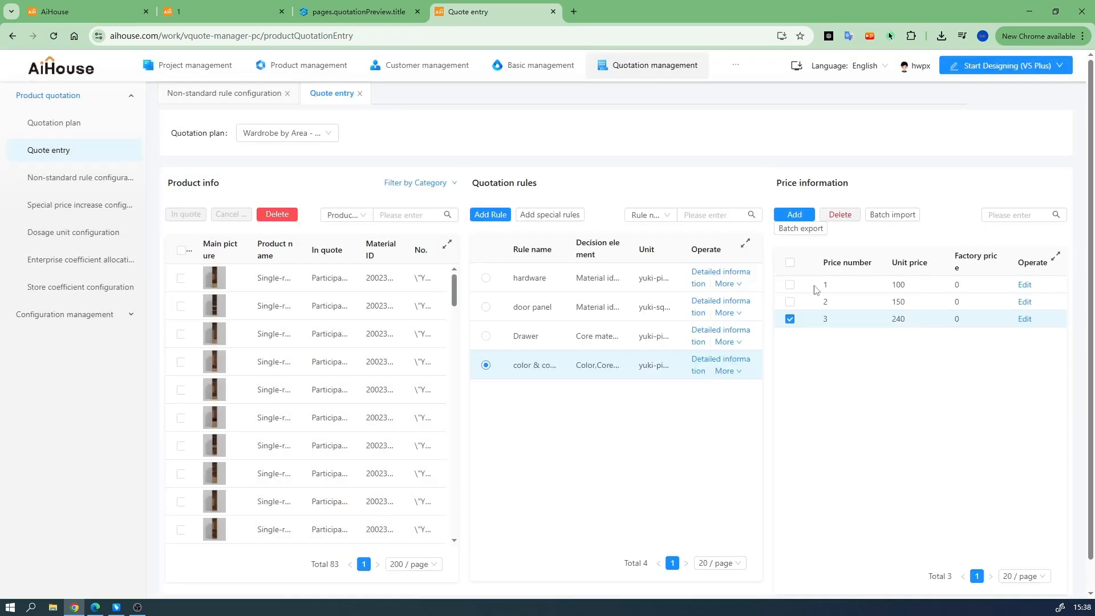
Step: Clear the filter formula of price number 2 and save the price information
click(1017, 301)
key(ctrl+a)
key(BackSpace)
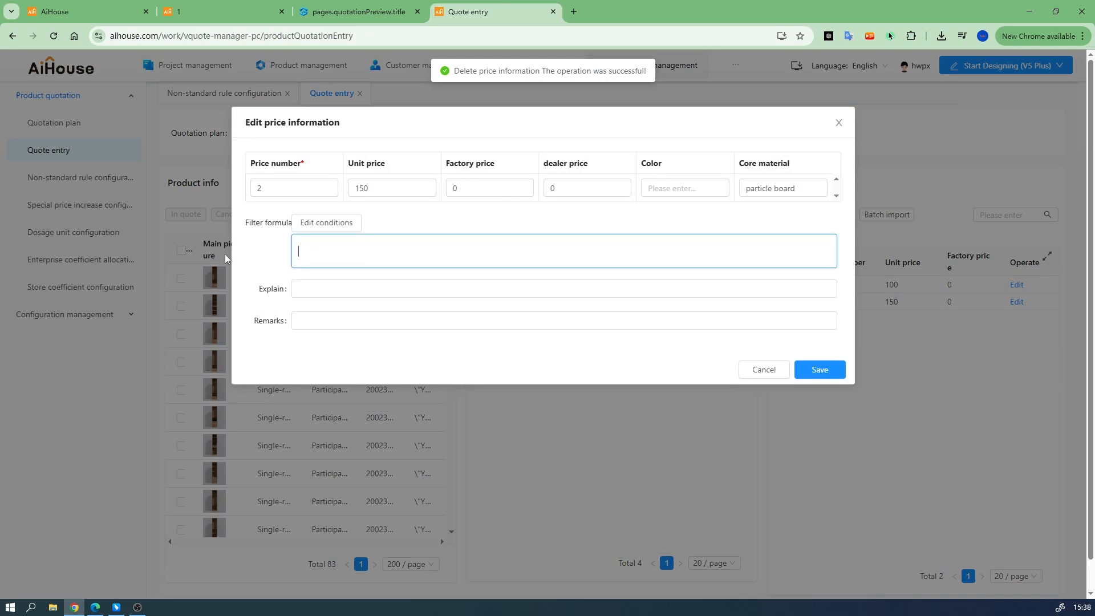
click(825, 373)
Step: Apply the enterprise non-standard rule "test" to the color & core material for cab quote rule, review its code and save
mouse_move(725, 371)
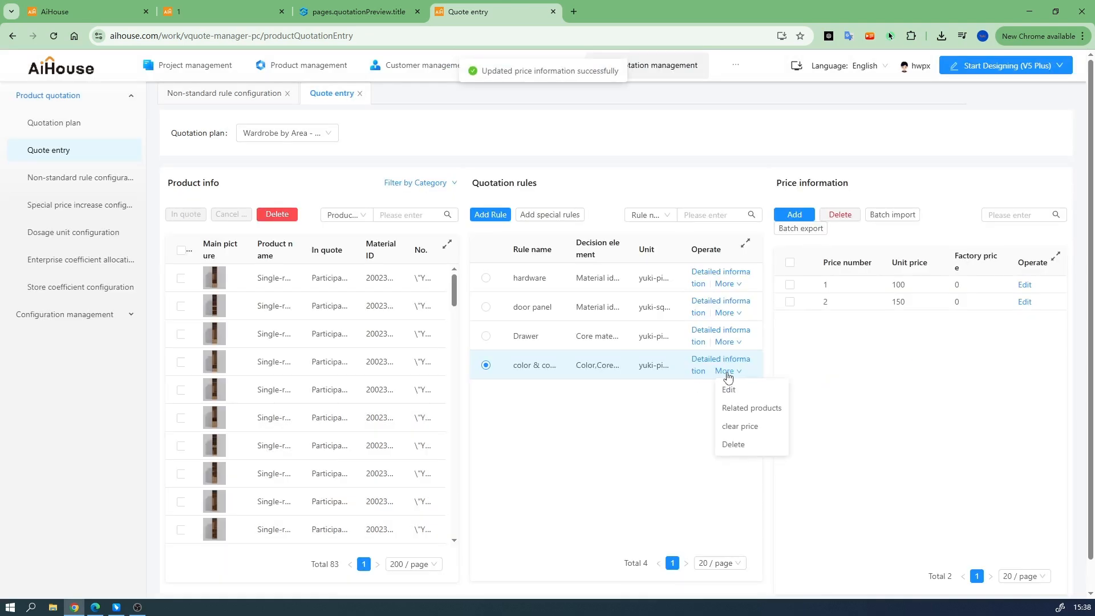
click(729, 391)
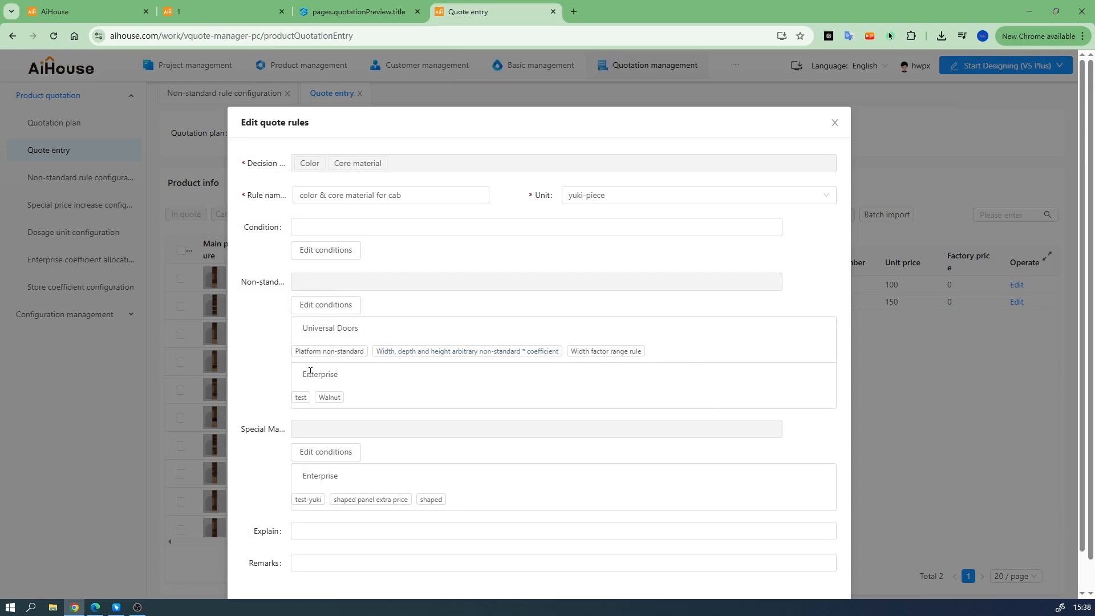
click(303, 399)
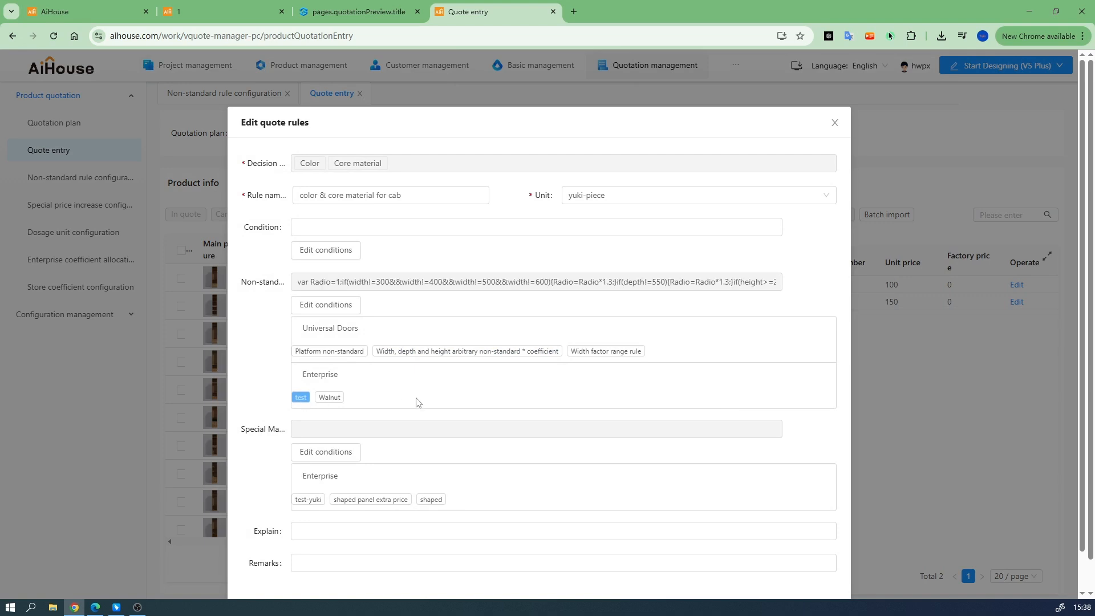
click(315, 304)
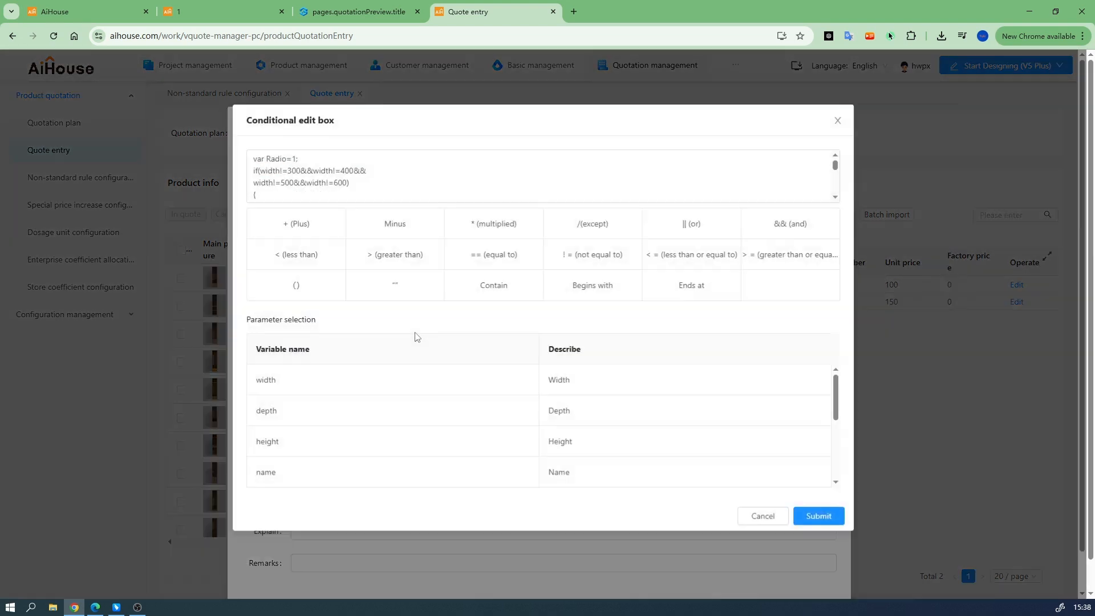
scroll(337, 183, down, 5)
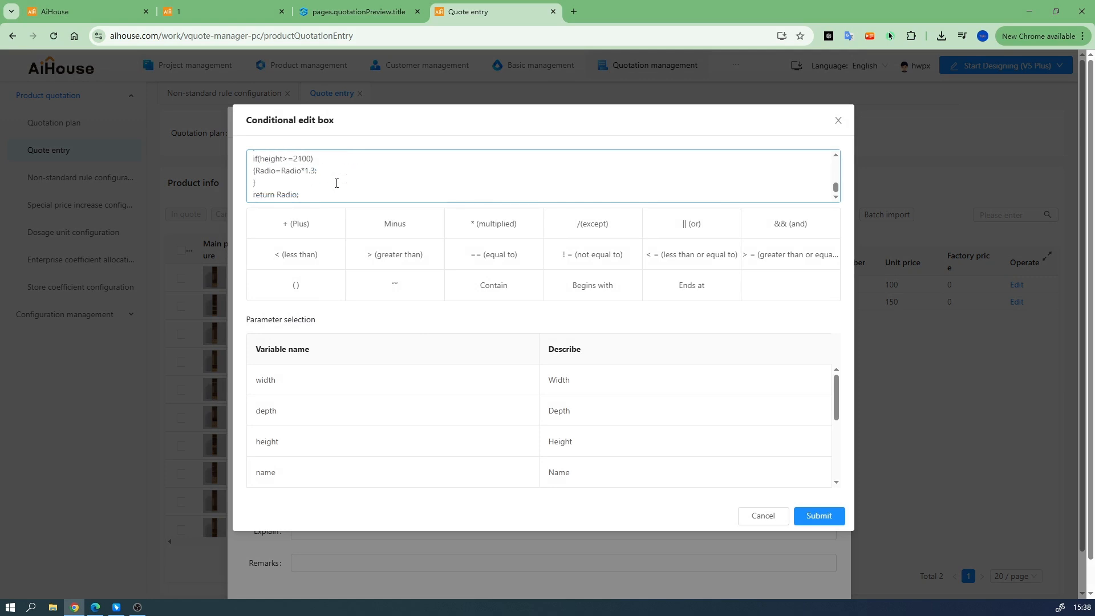
scroll(337, 183, up, 5)
click(819, 515)
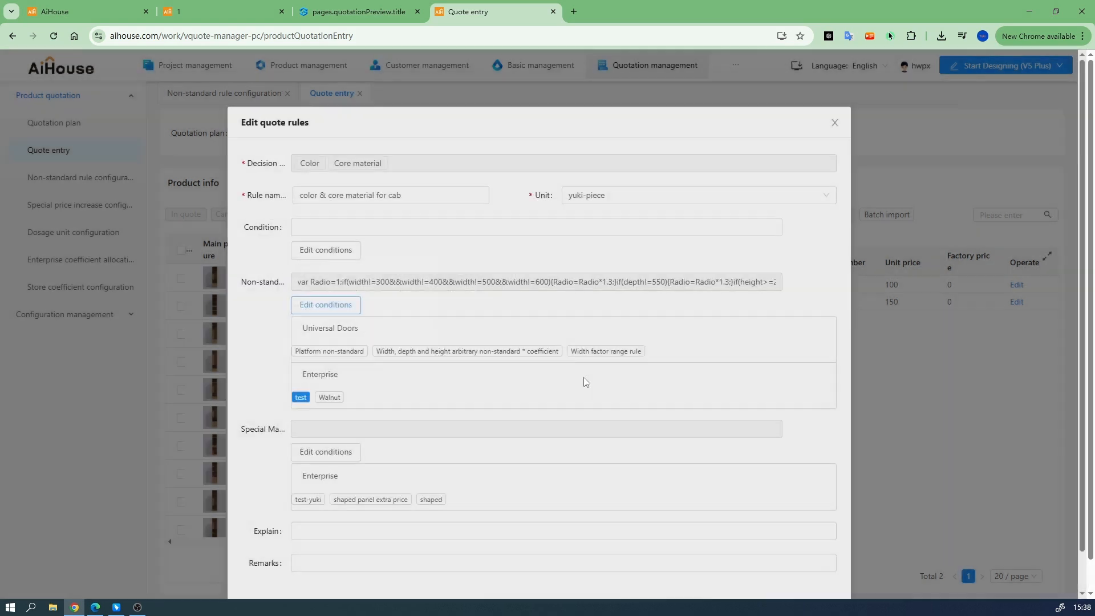
scroll(609, 377, down, 1)
click(816, 569)
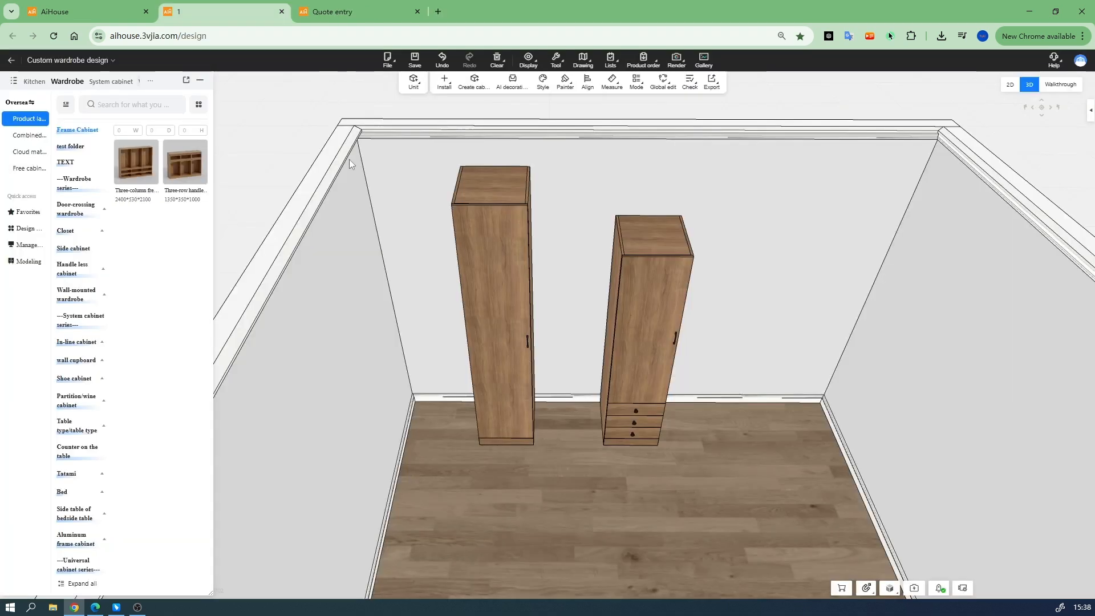
Step: In the wardrobe design, set the drawer cabinet's height to 2000 and the depth of both cabinets to 550
click(484, 201)
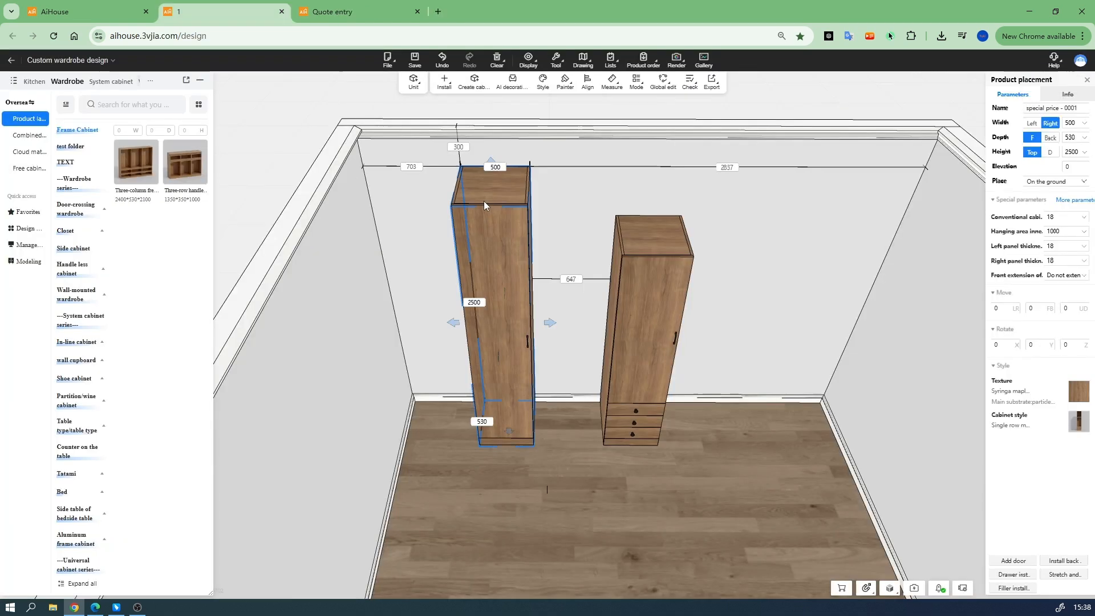
click(657, 233)
click(1068, 151)
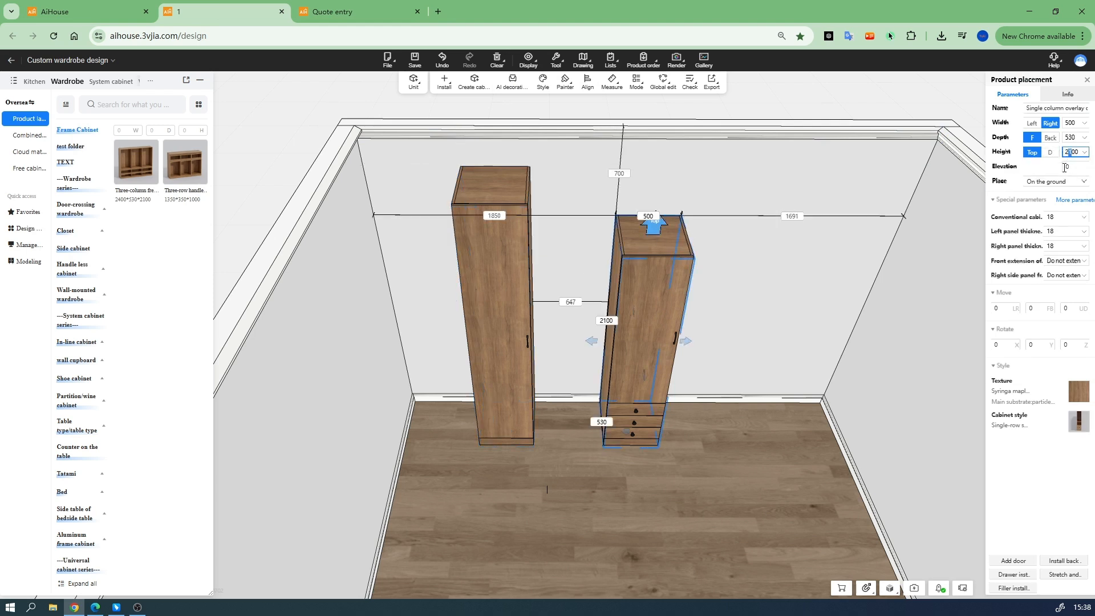
text(0)
key(Return)
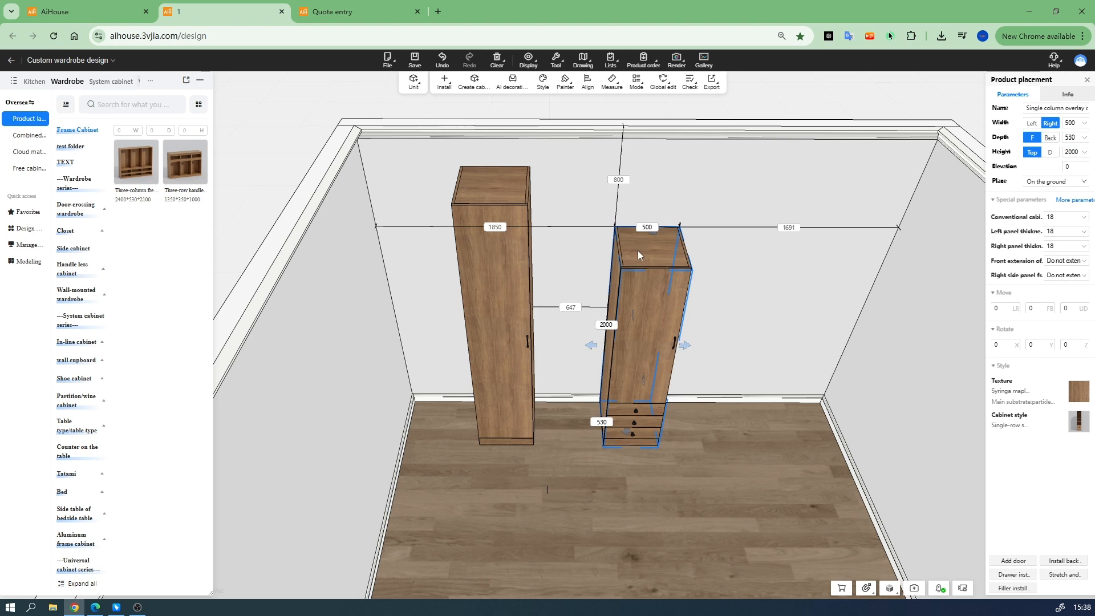
click(1070, 140)
text(5)
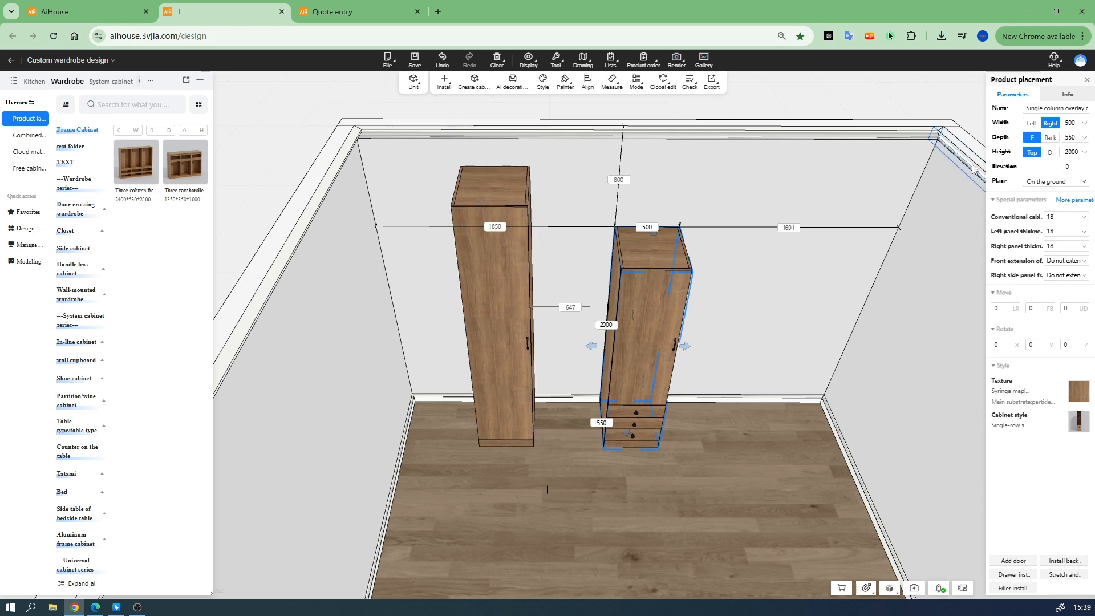
Step: Generate the wardrobe quotation by area, check the unit prices of both cabinets, and close the preview
click(621, 160)
click(611, 57)
click(630, 83)
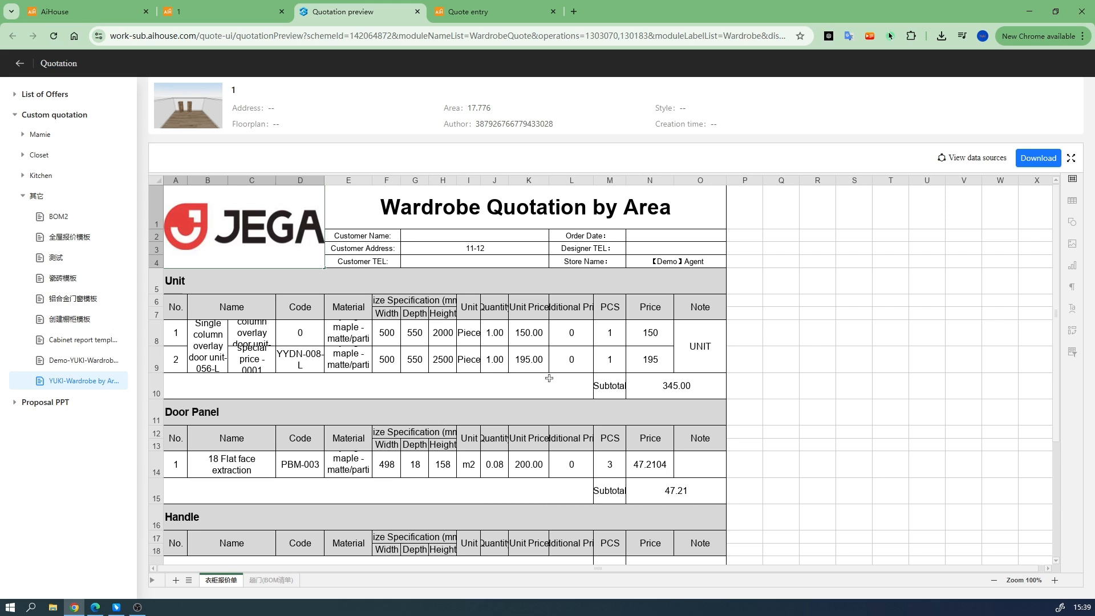
key(ctrl+w)
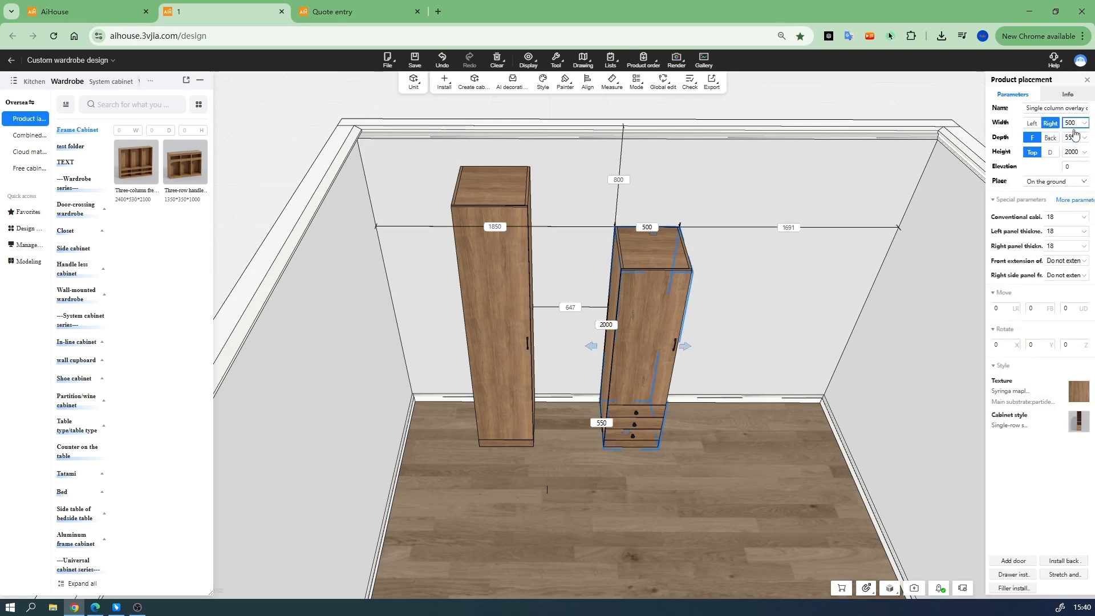
Step: Set the drawer cabinet's width to 520 and its depth to 500
click(1081, 124)
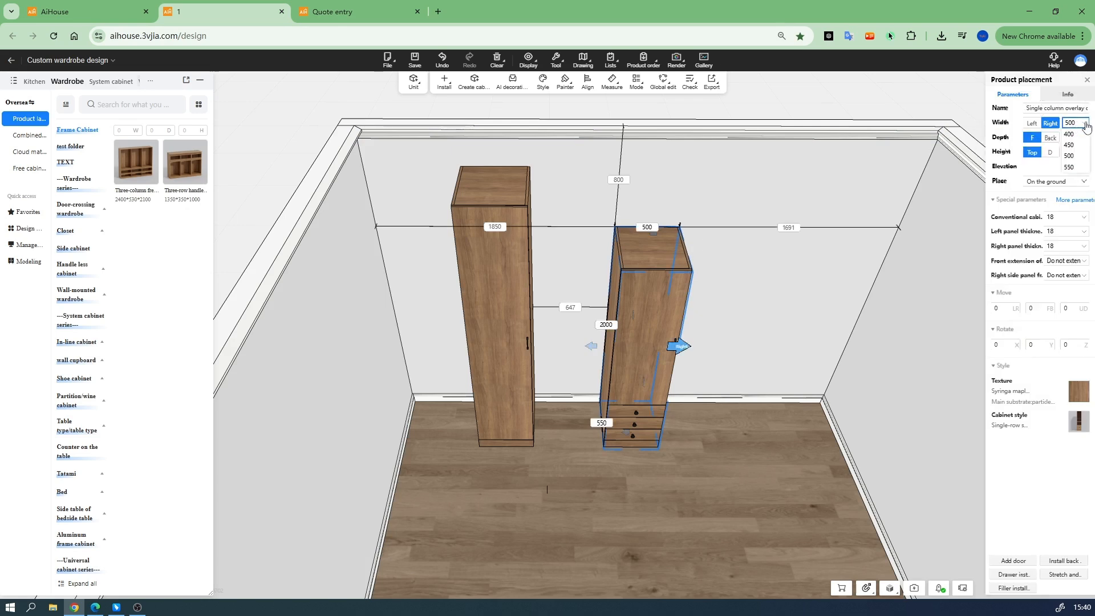
drag(1078, 124, 1062, 124)
text(5)
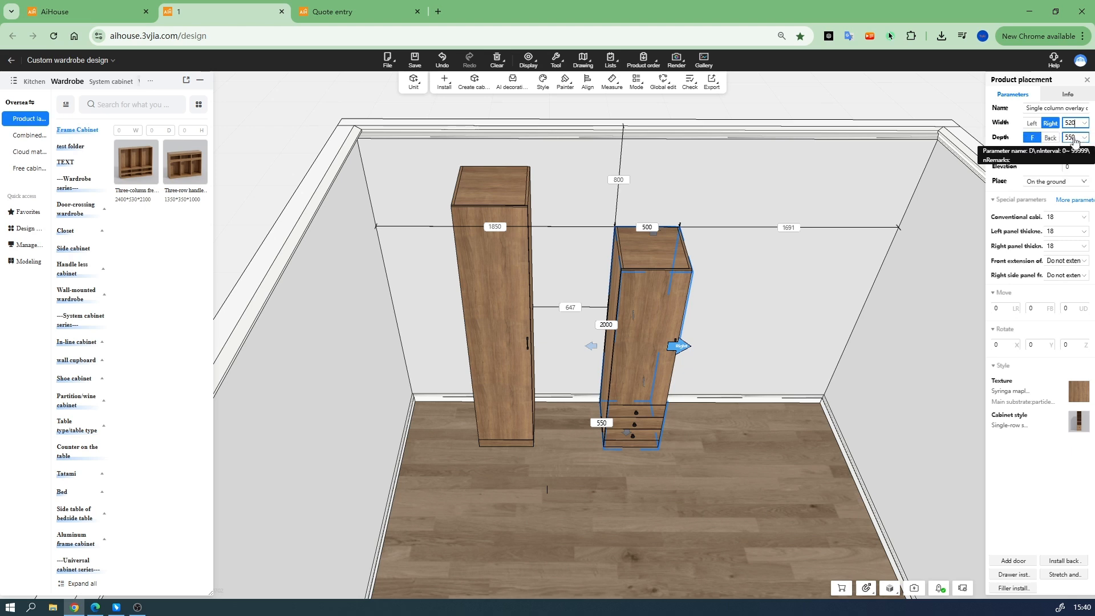
click(1071, 139)
key(BackSpace)
text(0)
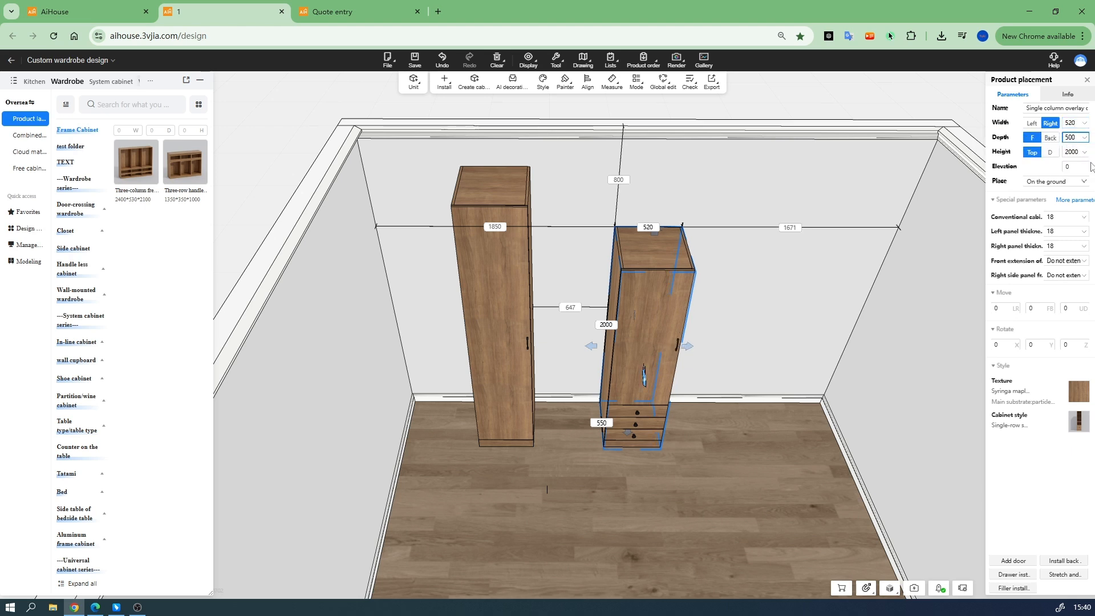
click(1090, 162)
Step: Generate the quotation again and check the price of the resized drawer cabinet
click(609, 60)
click(636, 85)
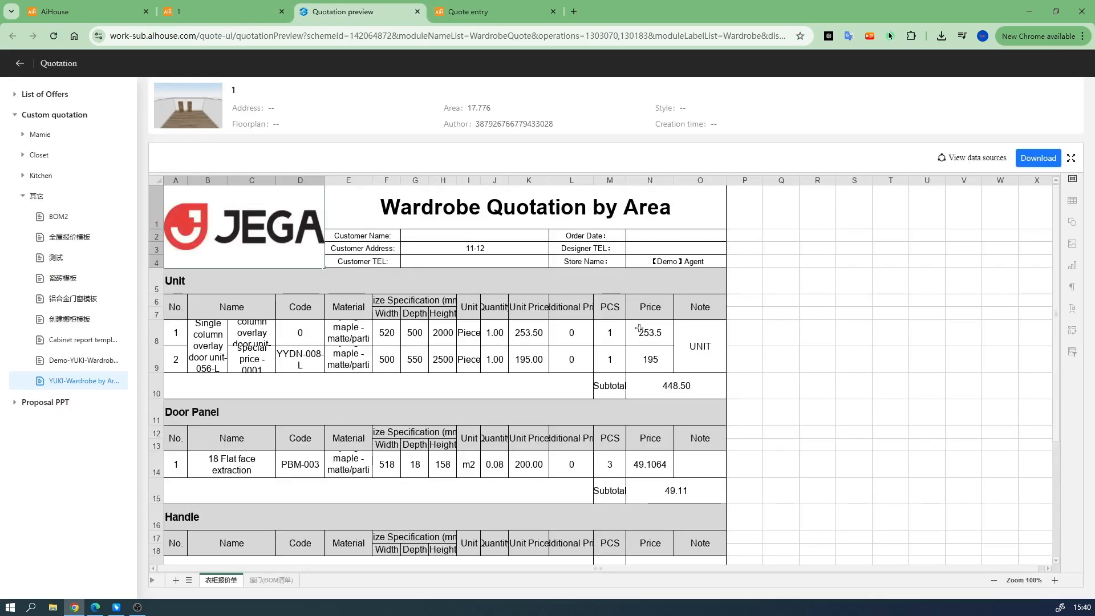
click(639, 328)
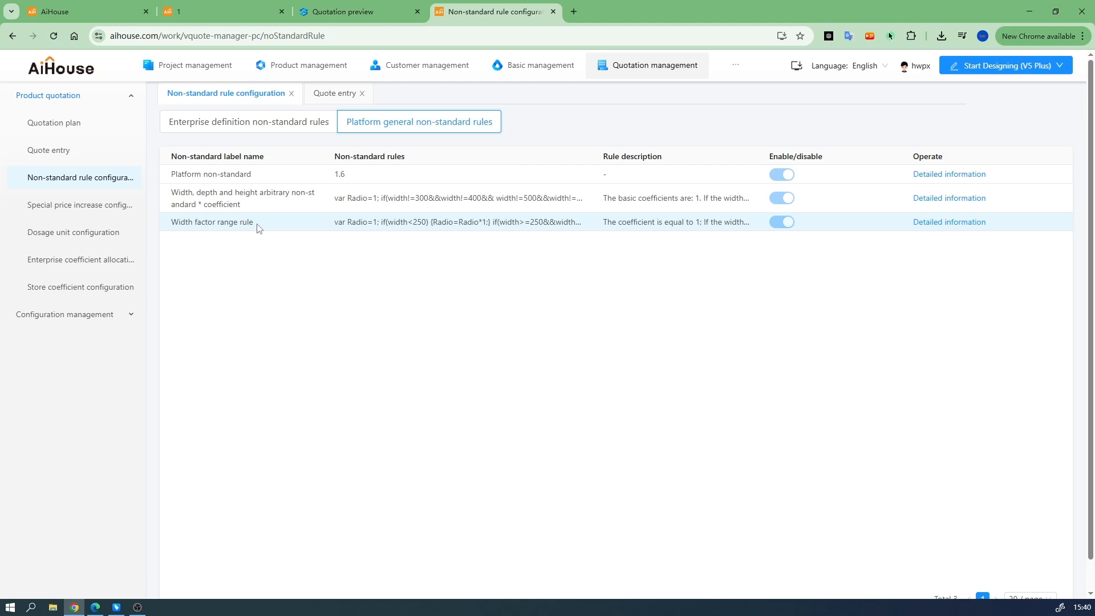
Step: View the details of the platform's Width factor range rule and inspect its combined width condition
click(947, 221)
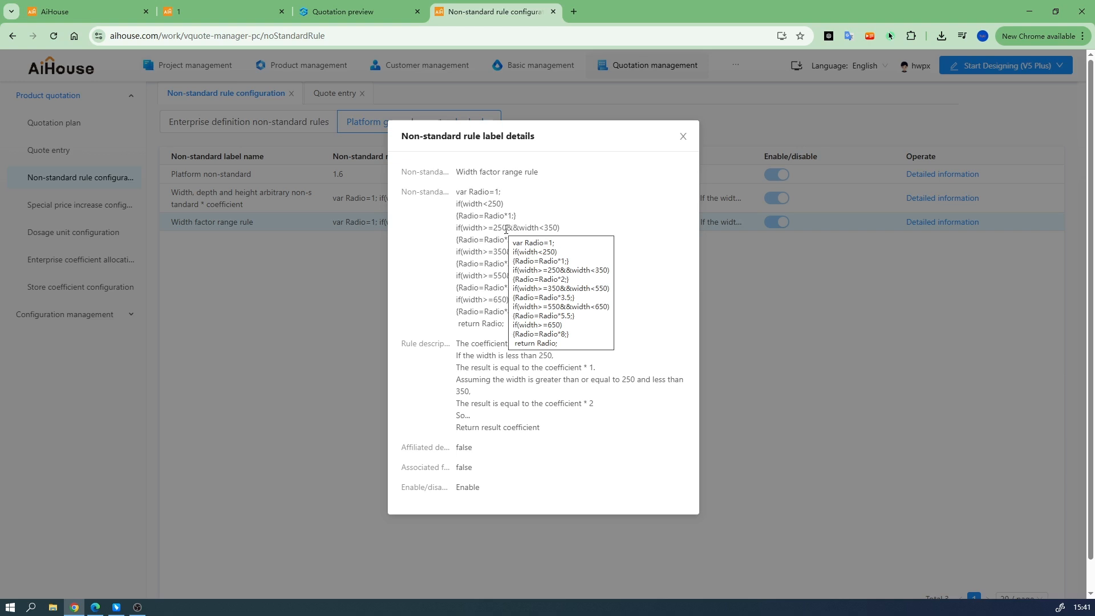
double_click(508, 228)
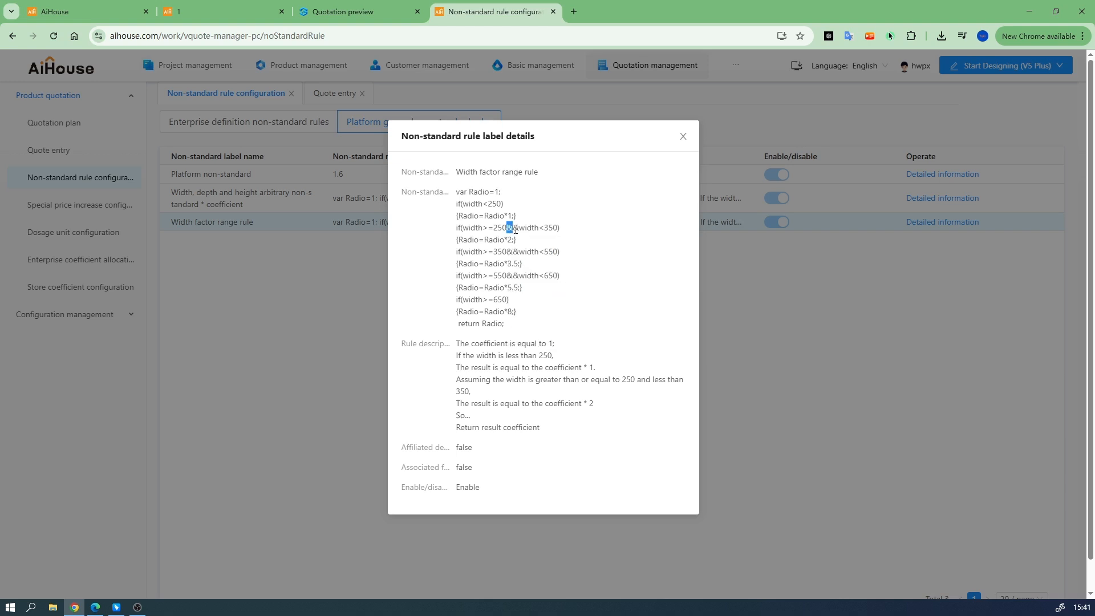
click(683, 137)
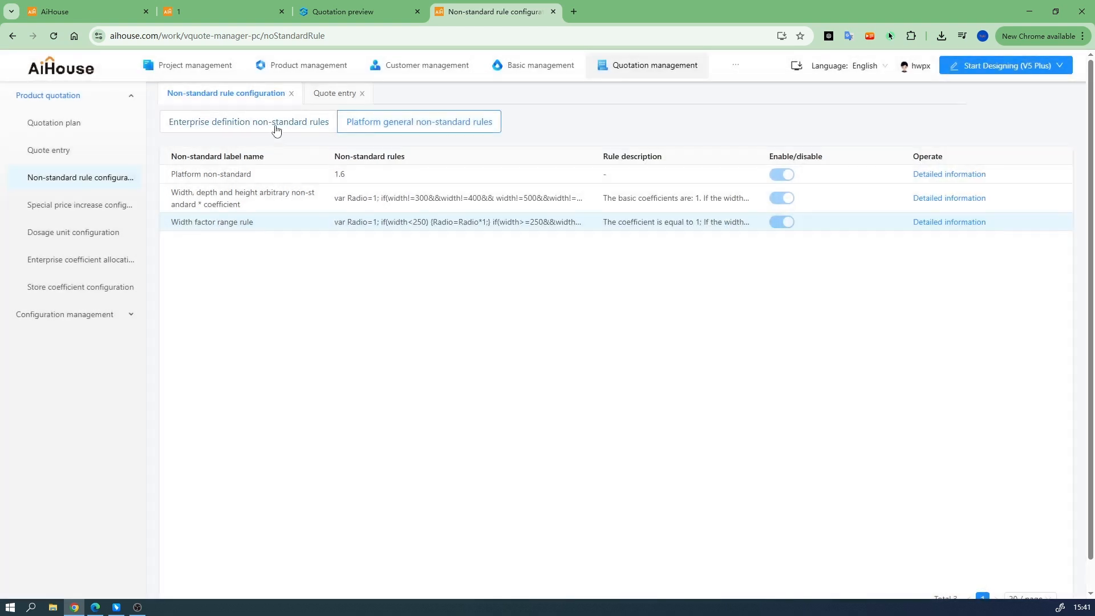
click(276, 124)
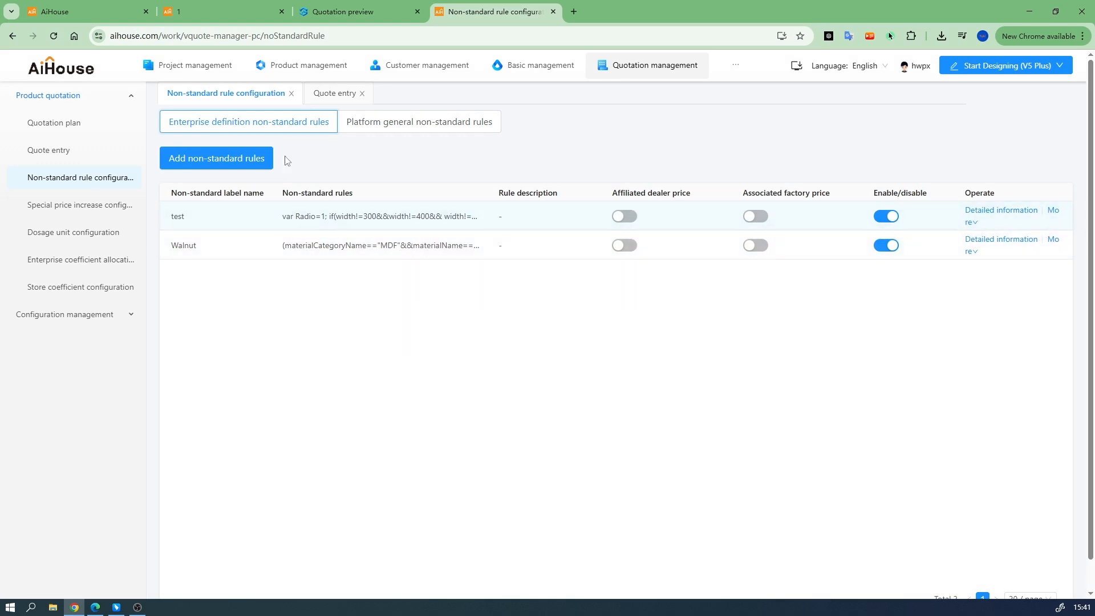
click(223, 167)
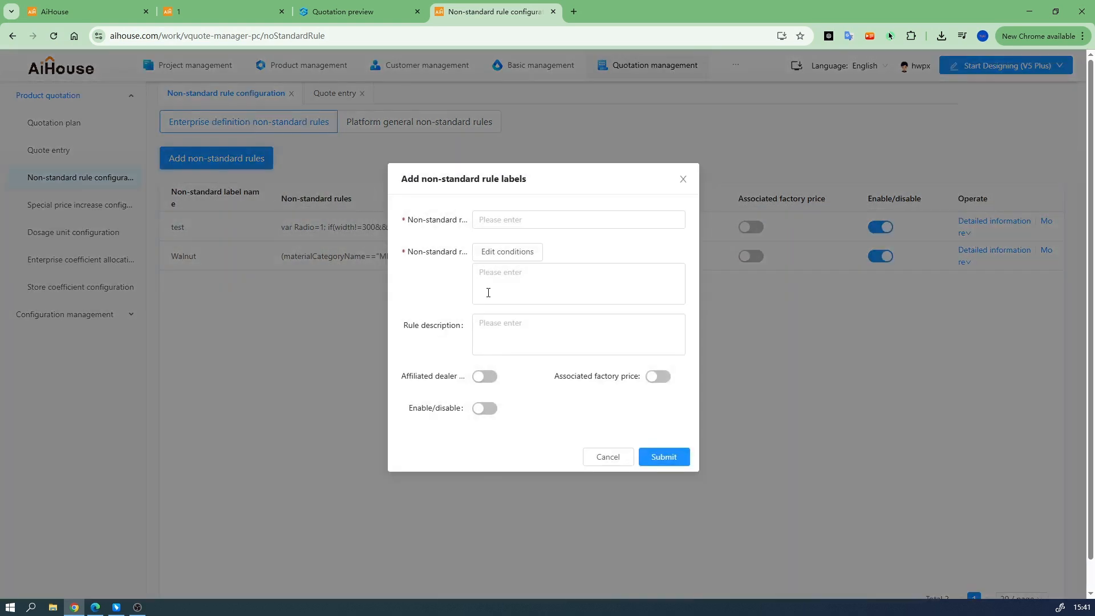
click(518, 254)
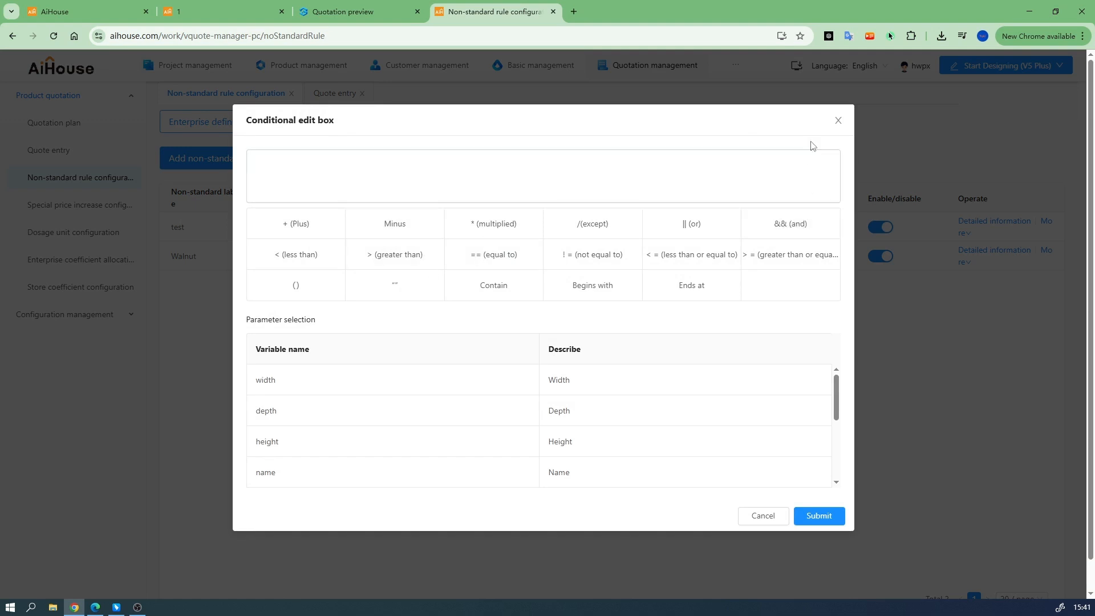
click(837, 121)
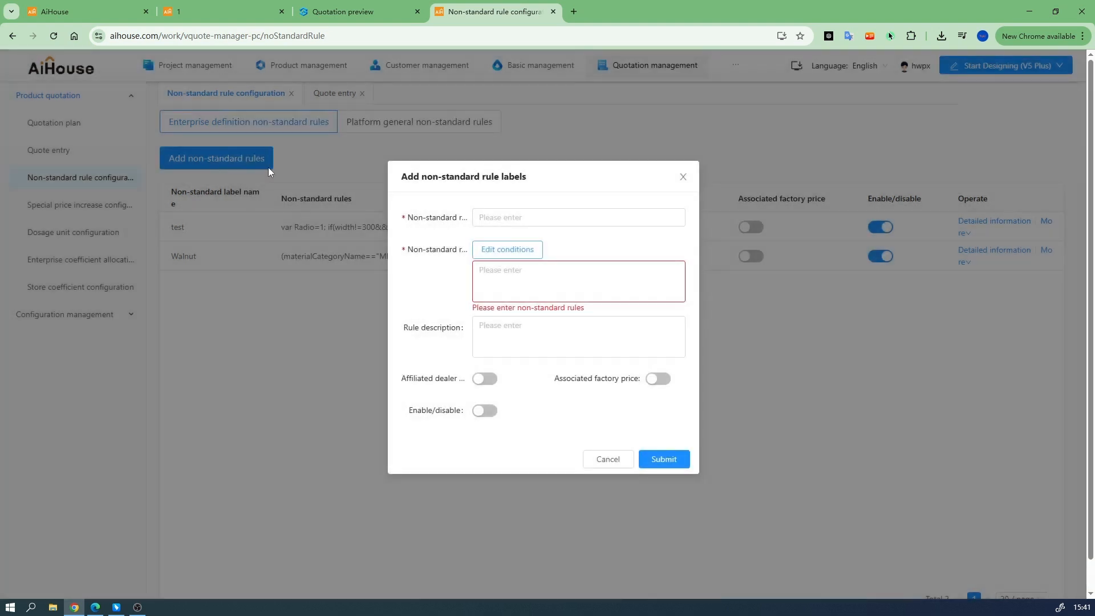
click(680, 175)
Step: Reopen the platform's Width factor range rule and examine which coefficient multiplier applies to each width range
click(382, 122)
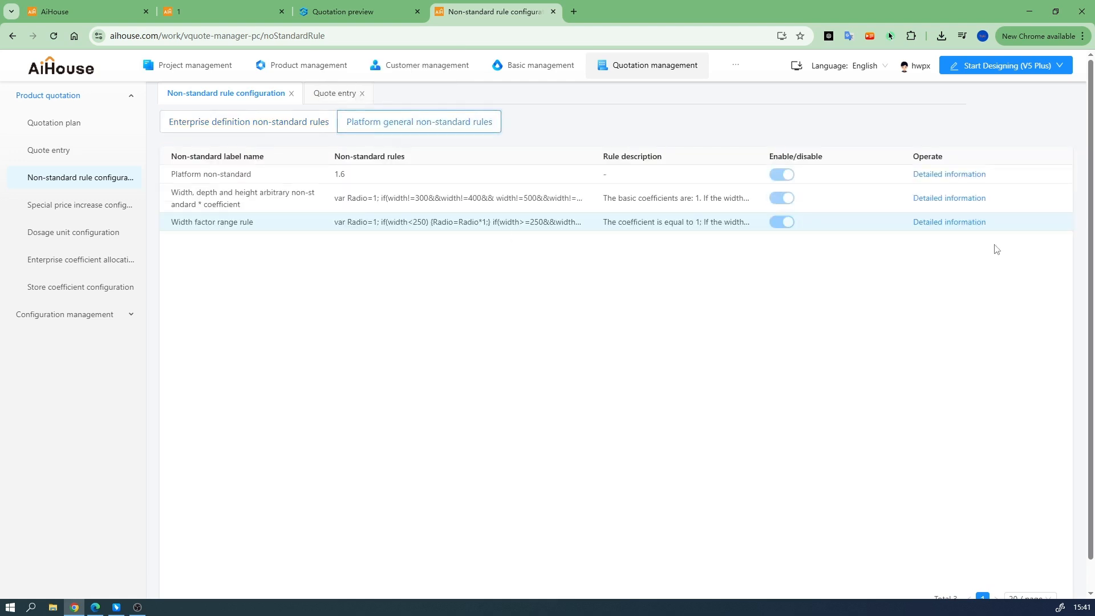
click(970, 222)
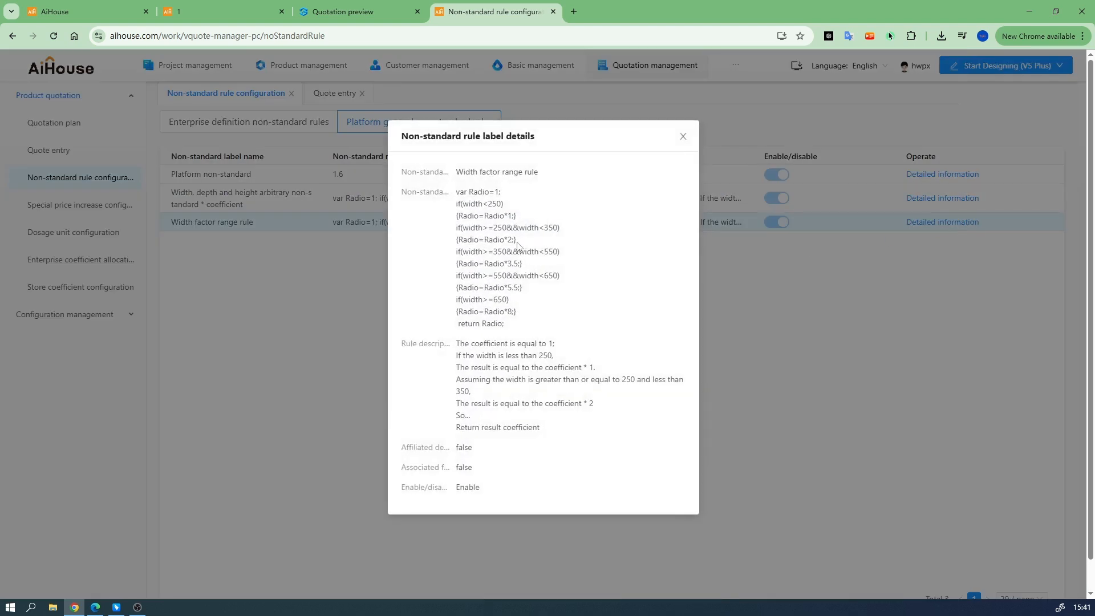
drag(506, 228, 524, 228)
drag(463, 239, 532, 246)
click(530, 246)
double_click(473, 251)
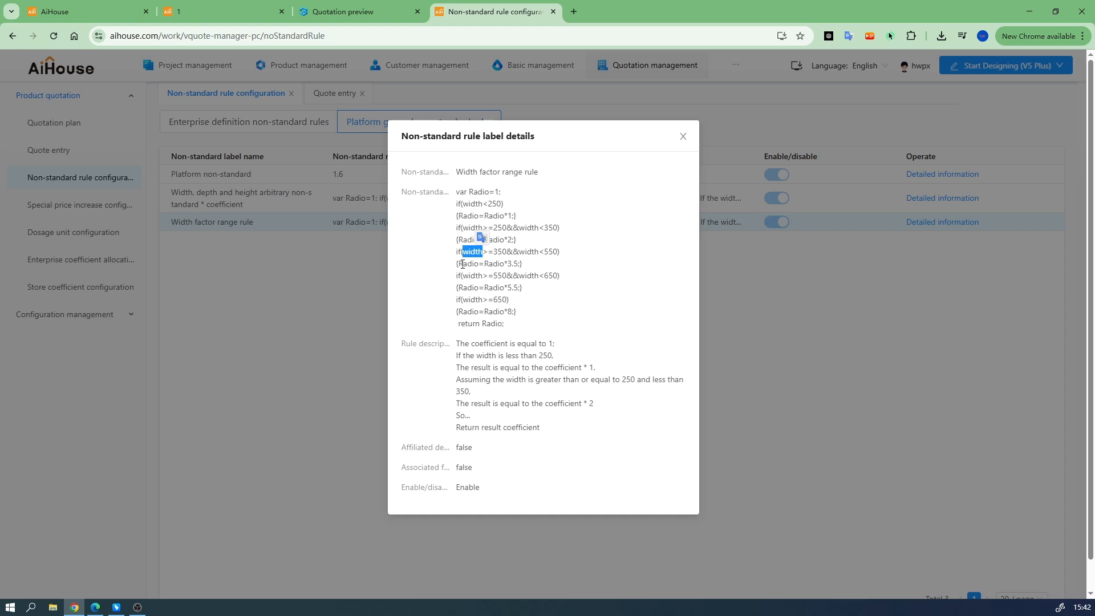
drag(461, 263, 528, 267)
click(558, 267)
click(683, 136)
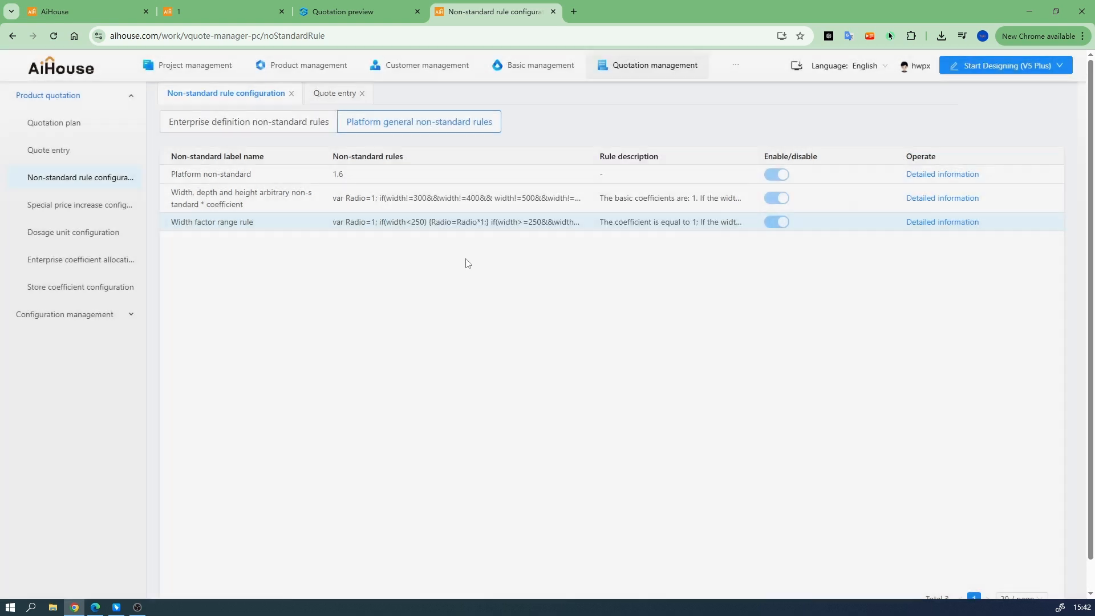
Step: In the Wardrobe by Area plan's quote entry, replace the test non-standard label of "color & core material for cab" with Width factor range rule and save
click(325, 94)
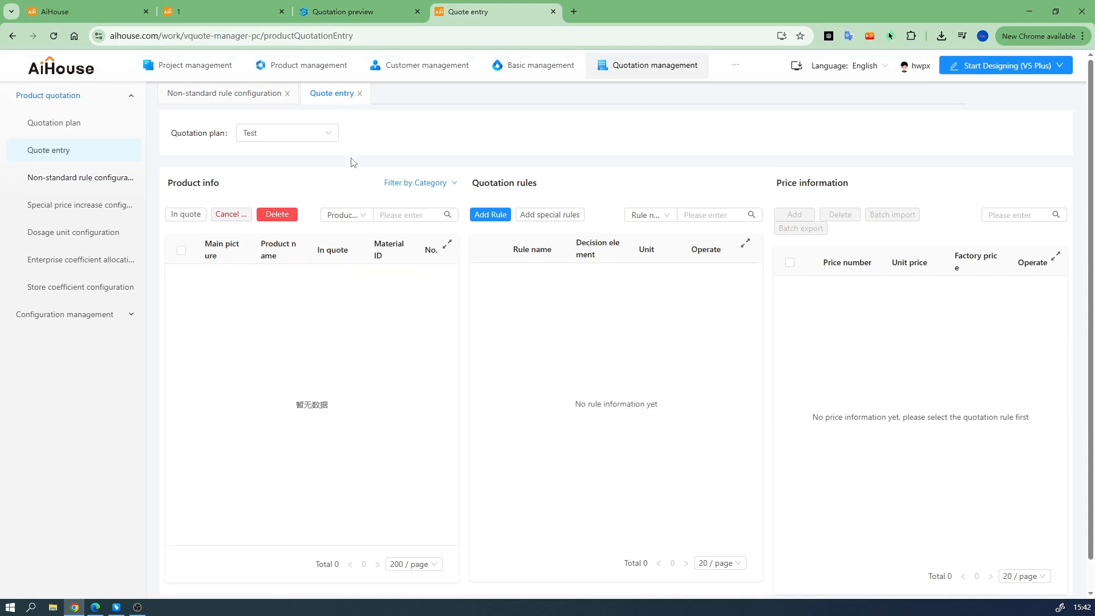
click(284, 134)
click(290, 190)
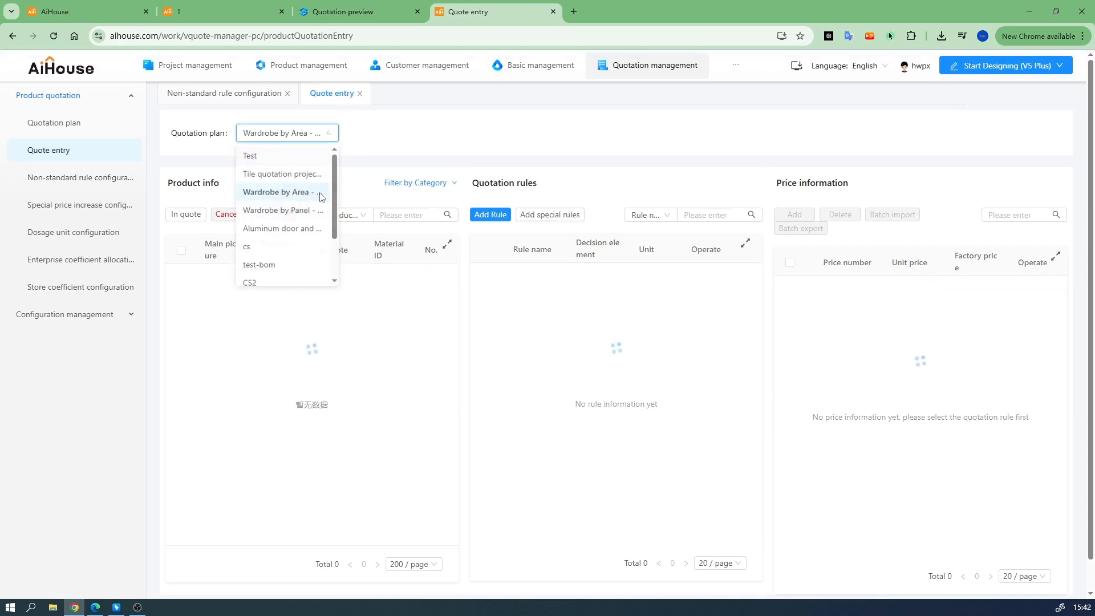
click(486, 364)
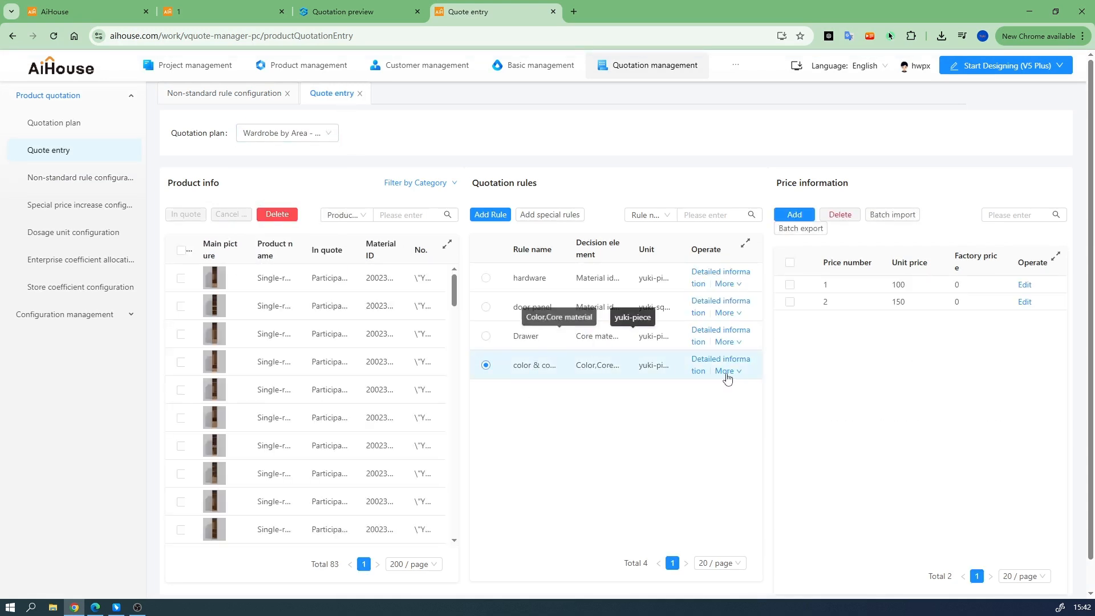
mouse_move(727, 372)
click(746, 393)
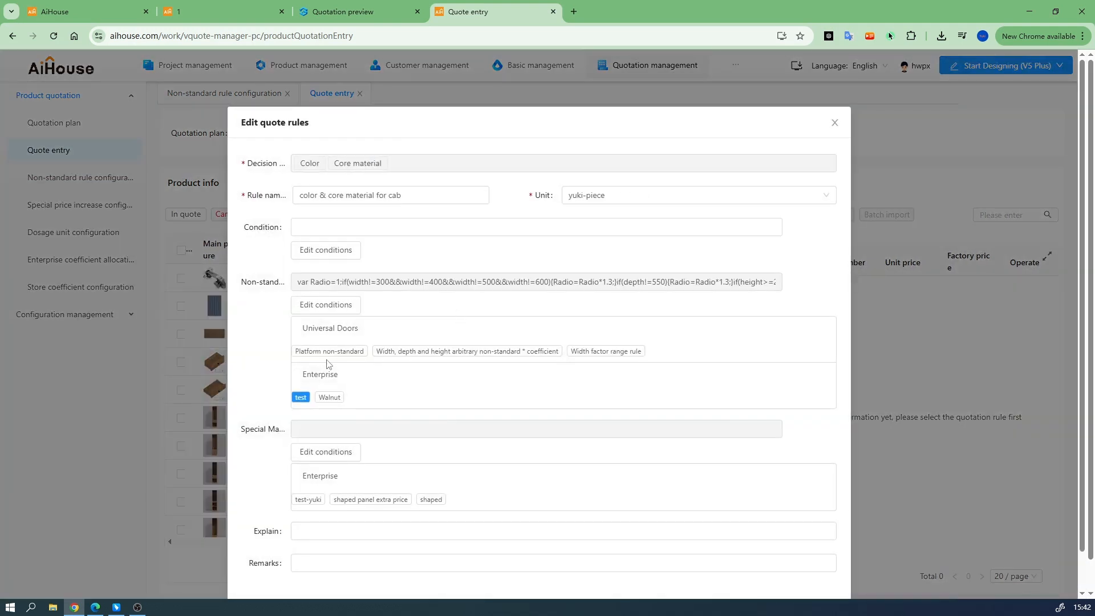
click(302, 398)
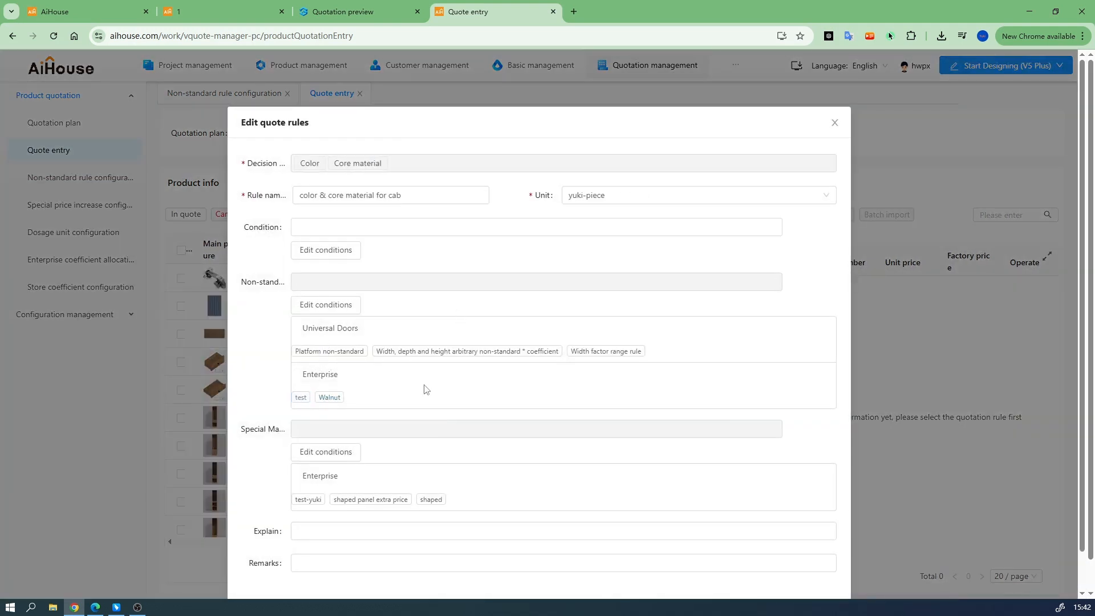
click(591, 353)
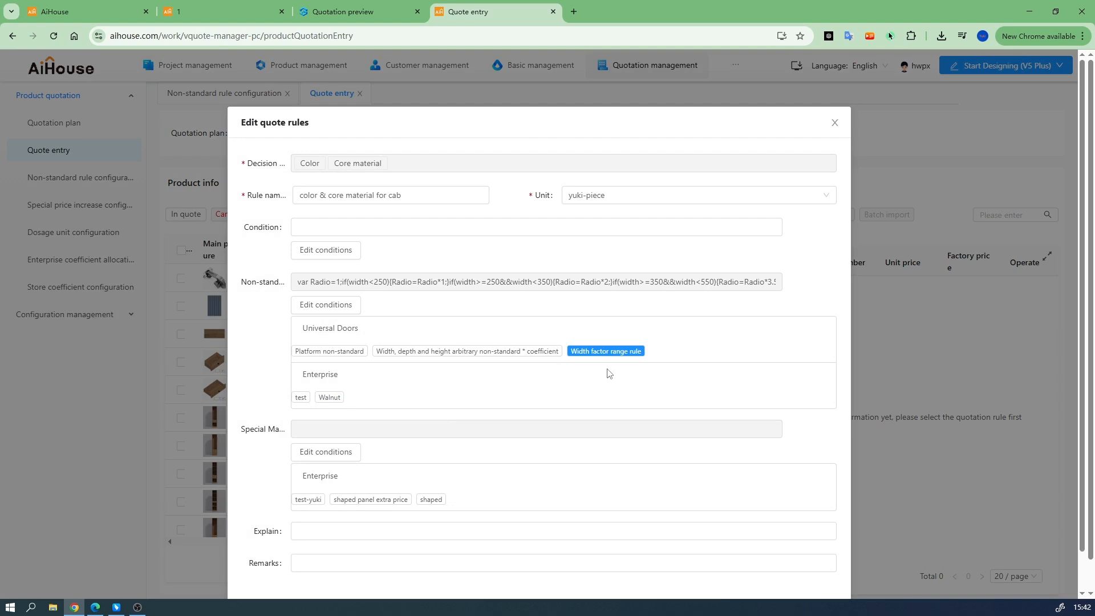
scroll(608, 374, down, 1)
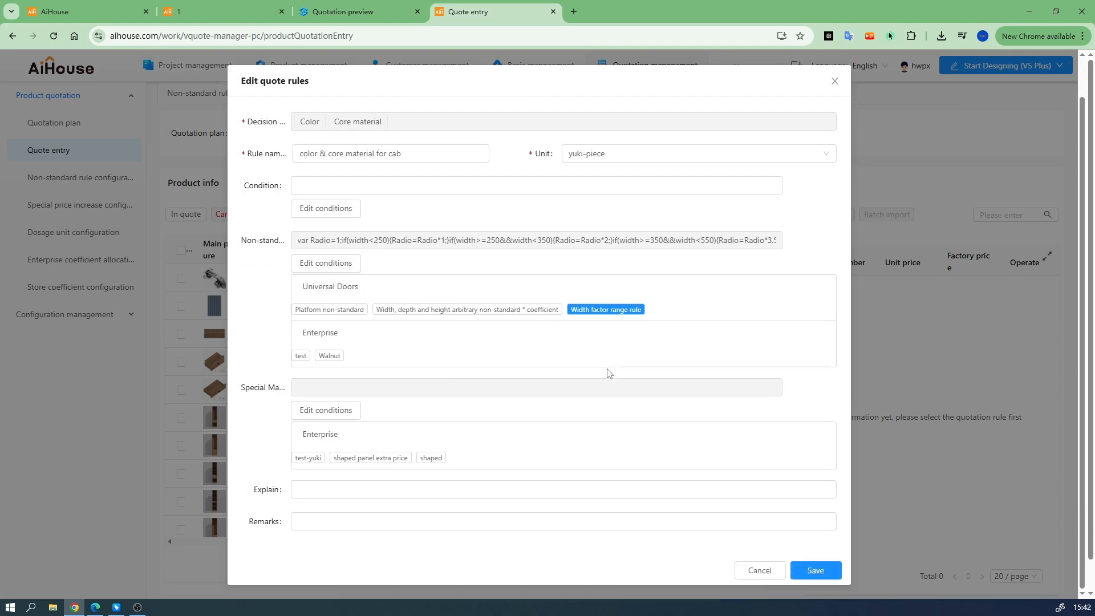
click(816, 571)
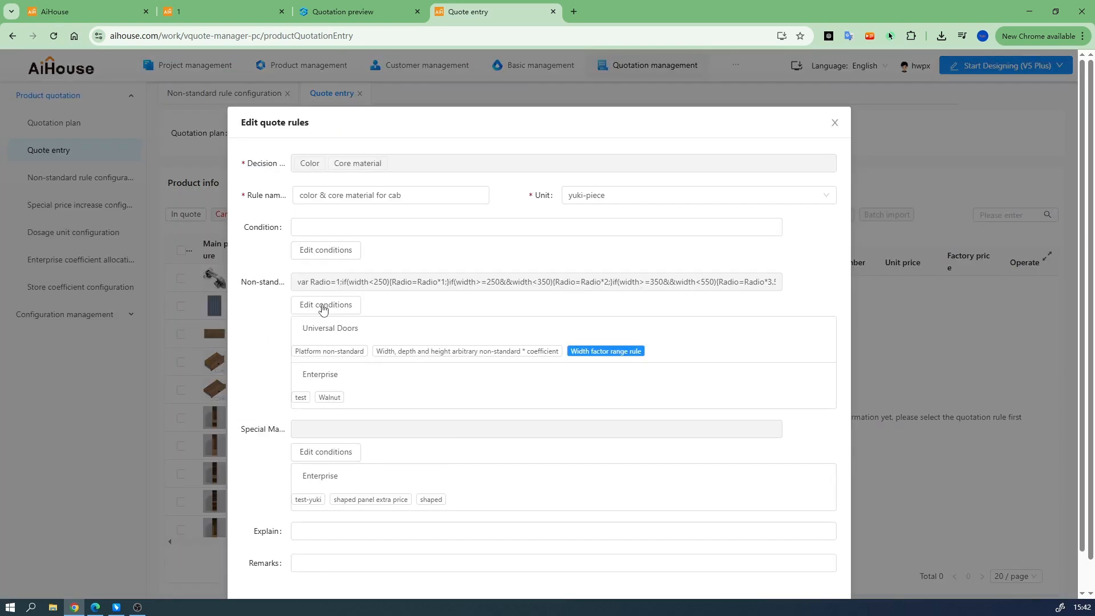
Step: Open the non-standard condition of the "color & core material for cab" rule and examine the coefficient for each width range
click(290, 304)
click(313, 179)
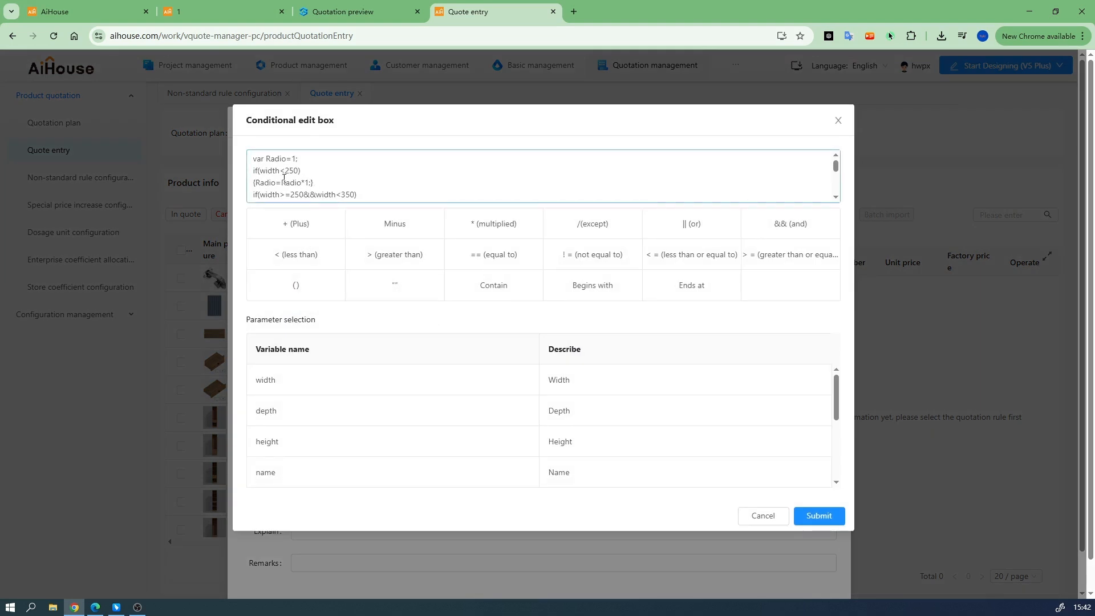
drag(255, 171, 304, 183)
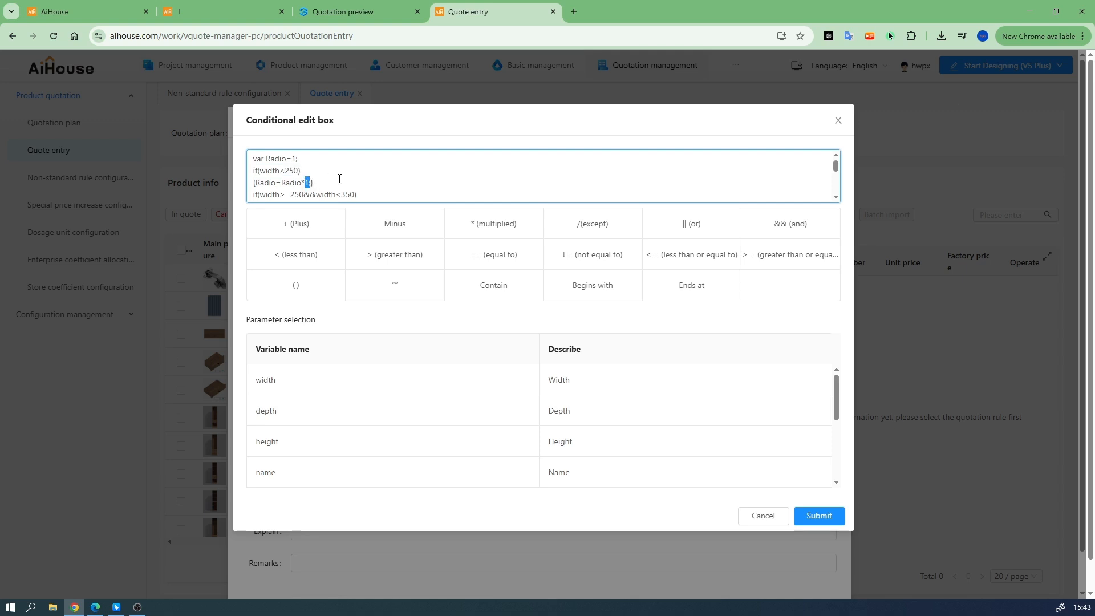
scroll(339, 179, down, 2)
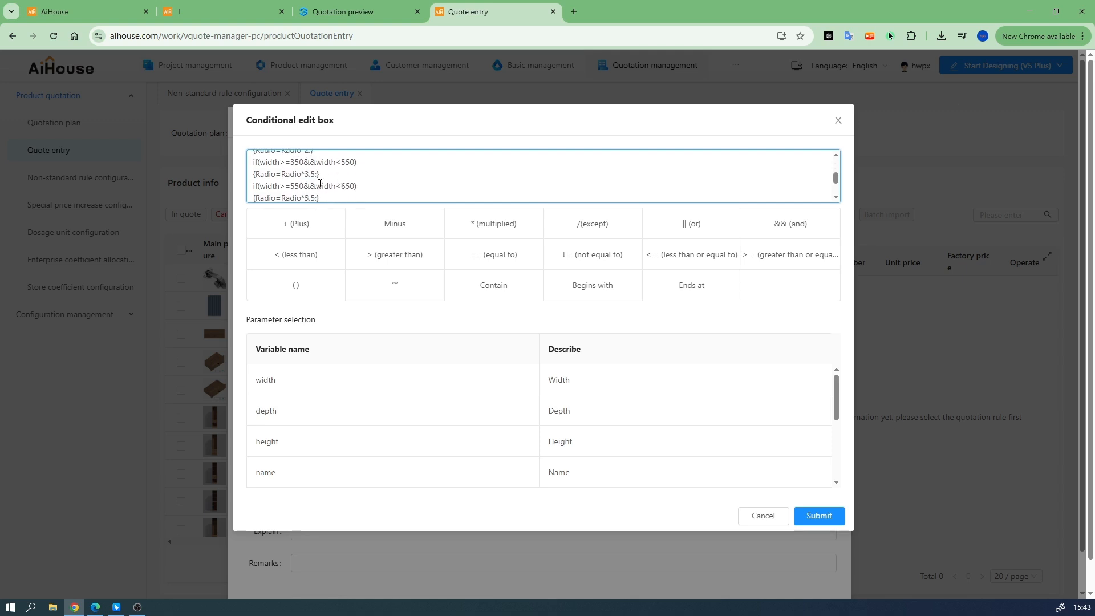
scroll(294, 191, up, 2)
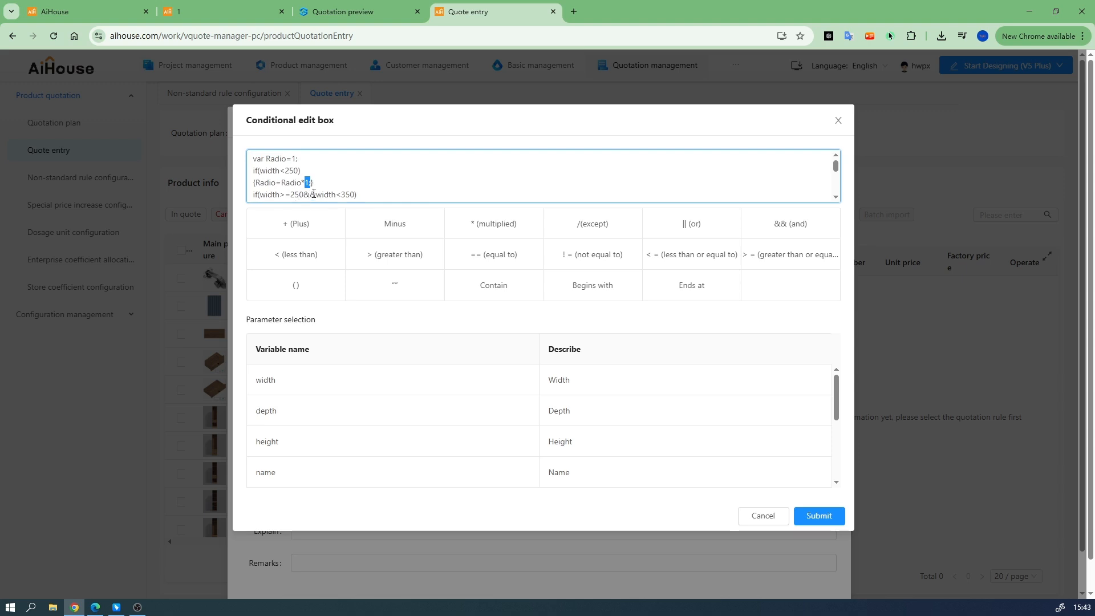
scroll(313, 194, down, 2)
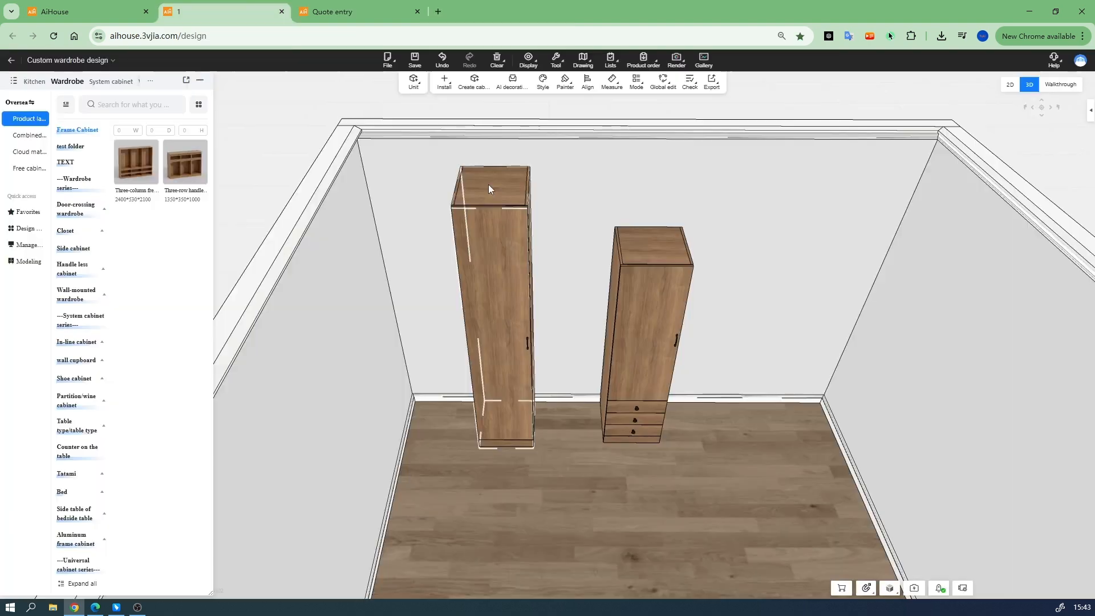
Step: In the wardrobe design, set the width of the 2500 mm high cabinet to 200
click(488, 183)
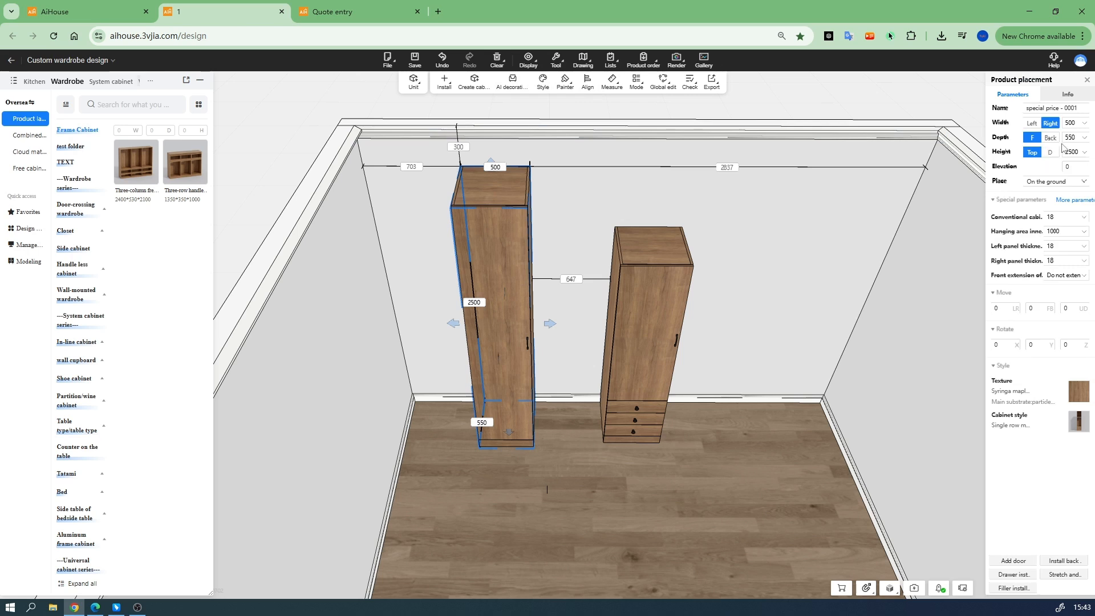
click(1069, 123)
text(200)
key(Return)
Step: Set the drawer cabinet's width to 300 and generate the module quotation for the resized cabinets
click(631, 248)
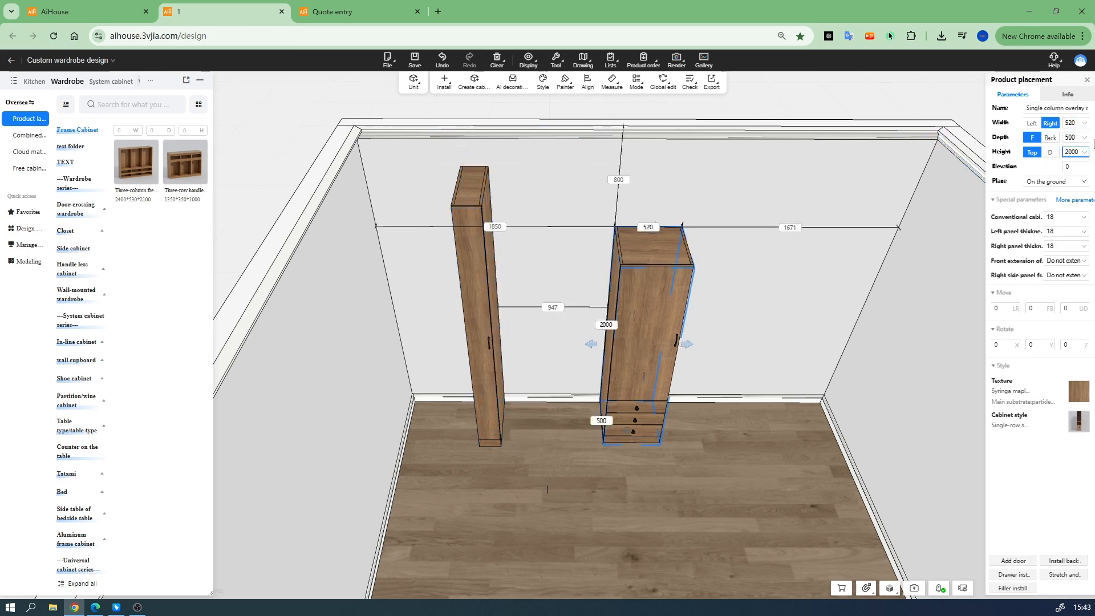
click(1064, 124)
text(3)
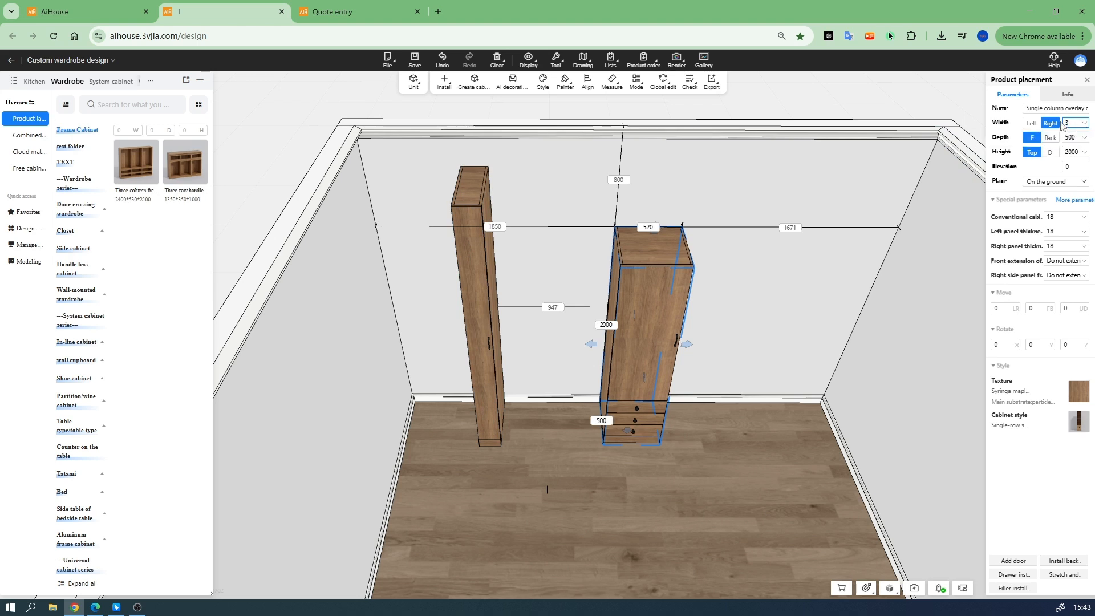
text(00)
key(Return)
click(559, 195)
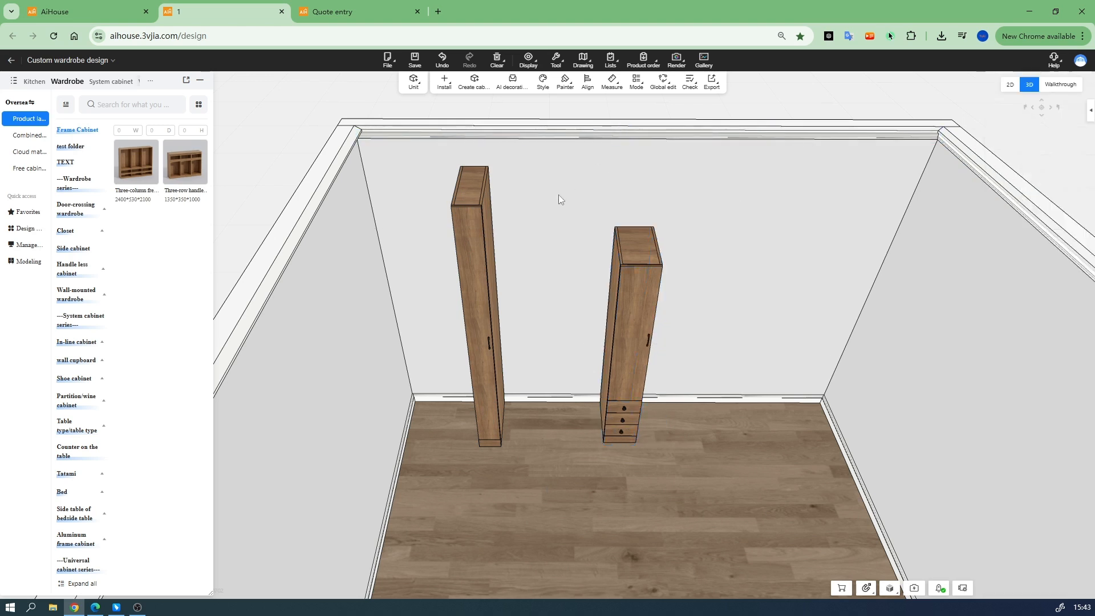
mouse_move(610, 61)
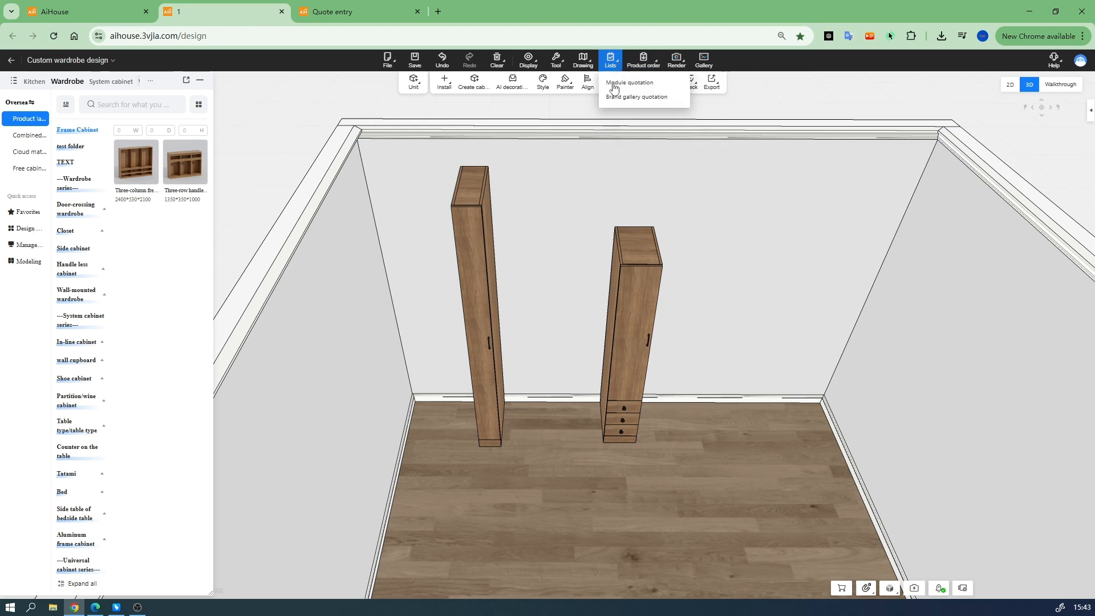
click(614, 85)
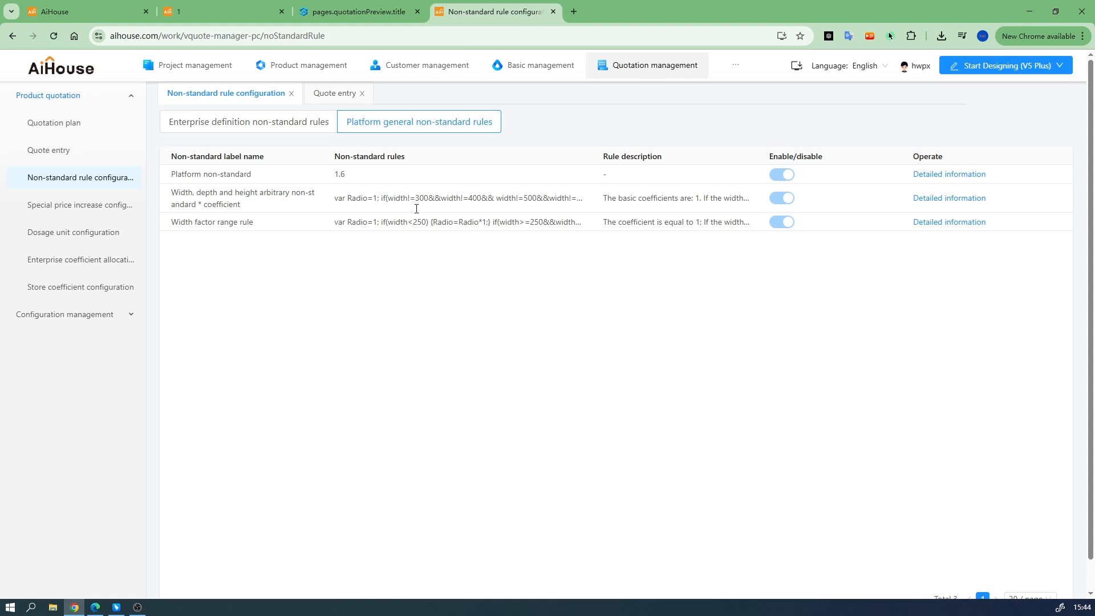
Step: Compare the enterprise definition and platform general lists in the non-standard rule configuration
click(271, 129)
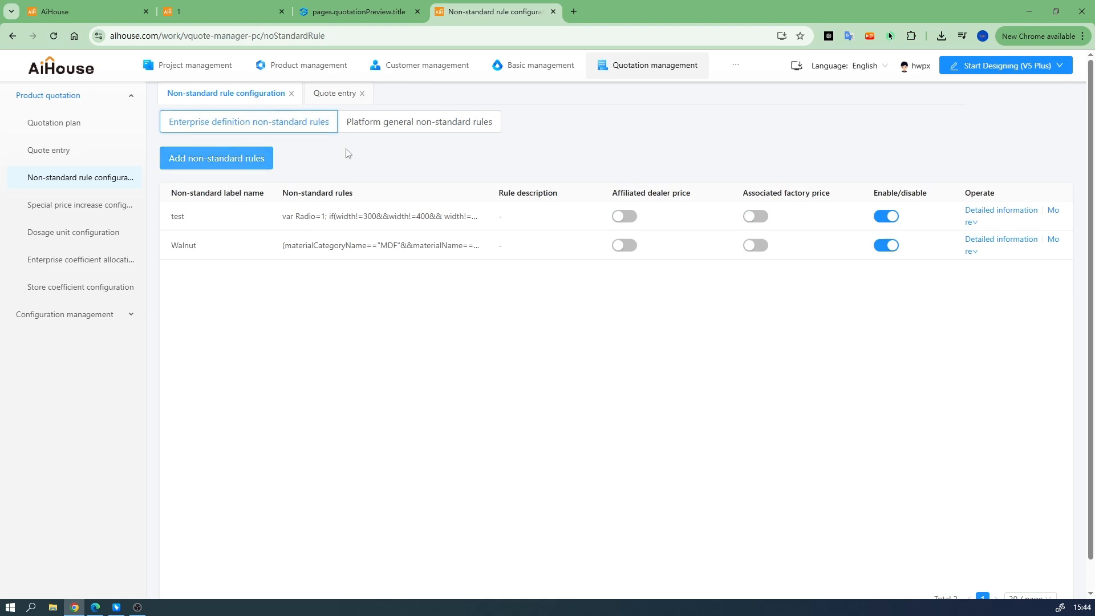
click(426, 135)
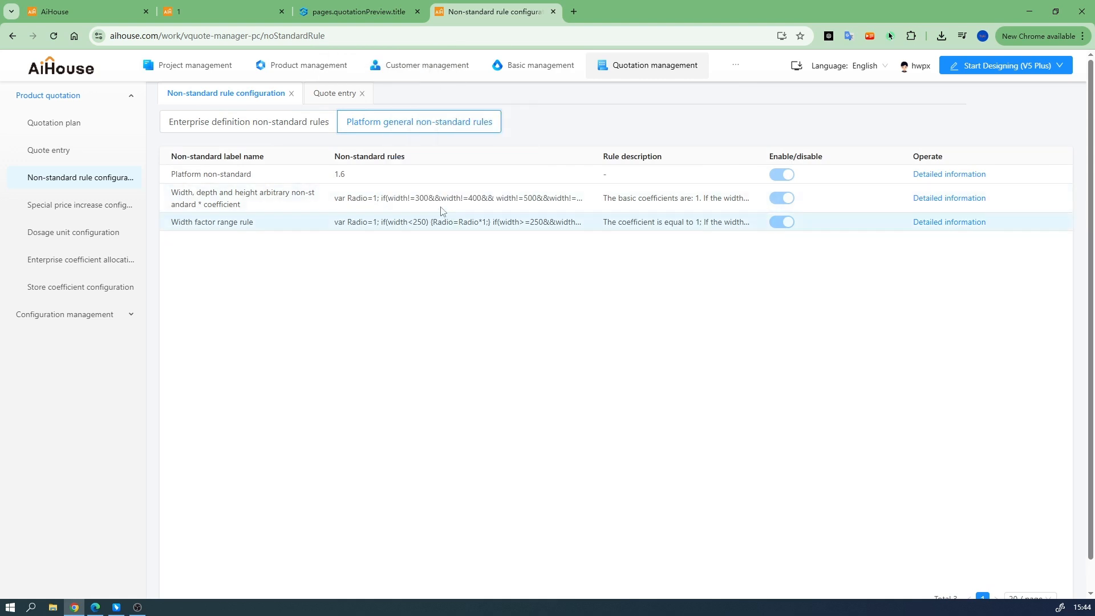
click(245, 126)
click(217, 165)
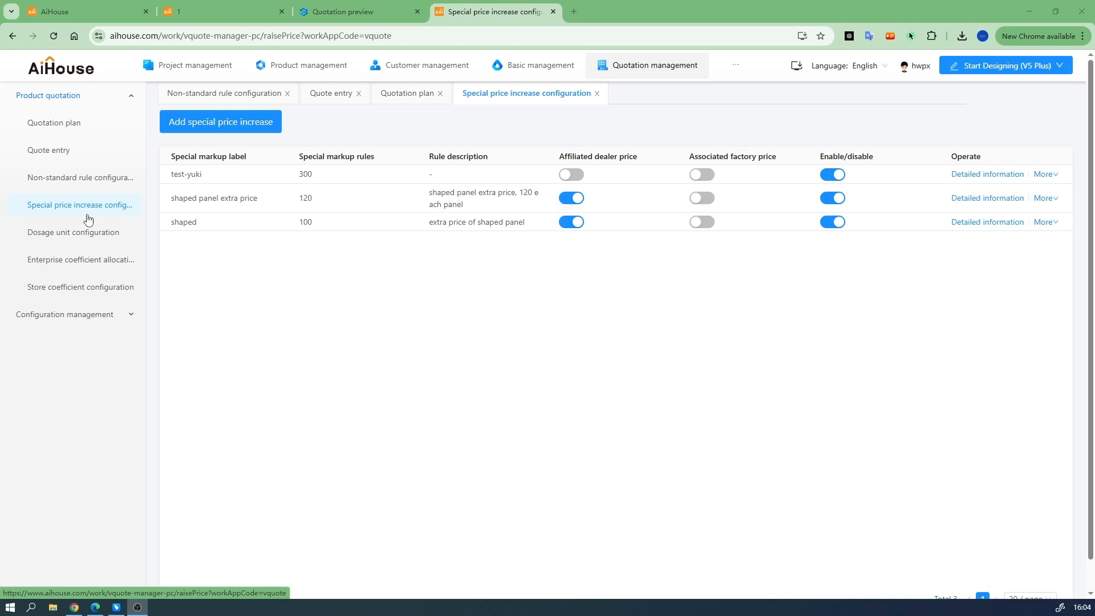
Step: Inspect the Additional Price column of the carcase panels in the wardrobe quotation by panel, and return to the special price increase configuration
click(342, 12)
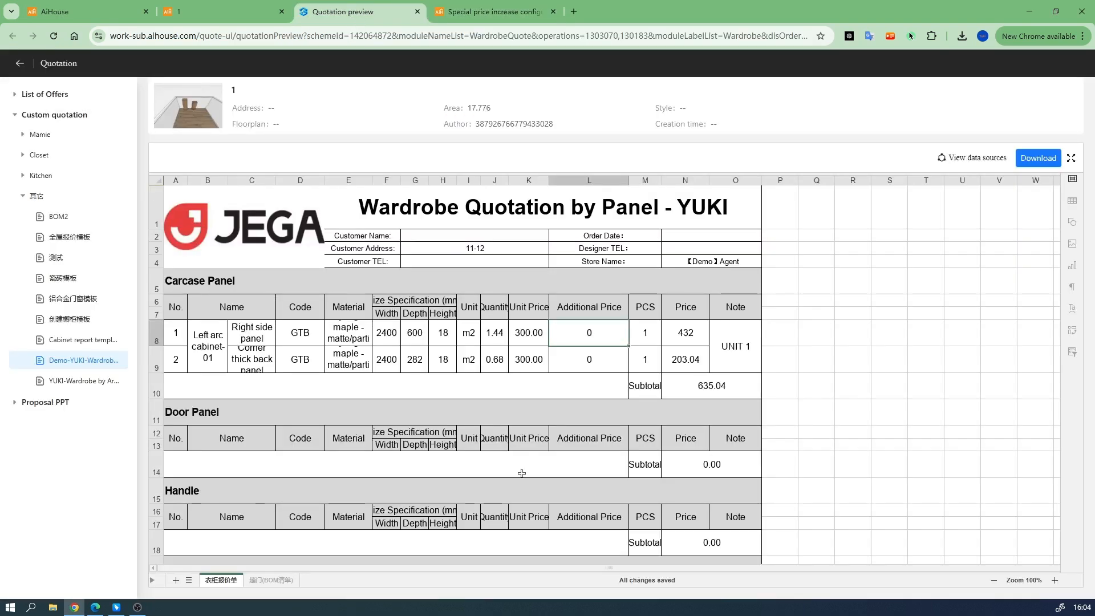
click(601, 312)
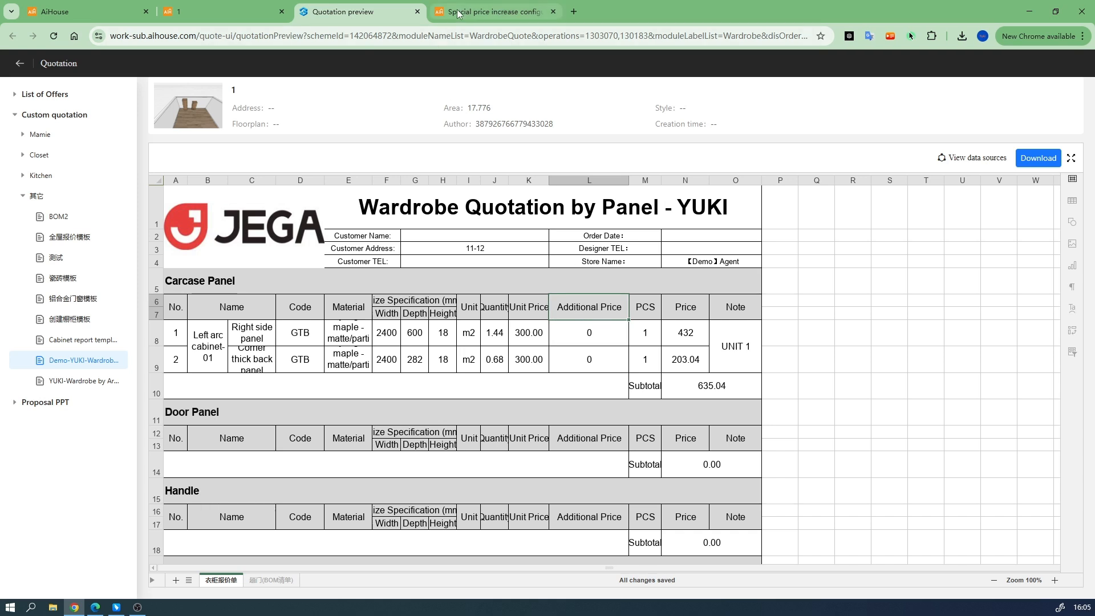
click(490, 12)
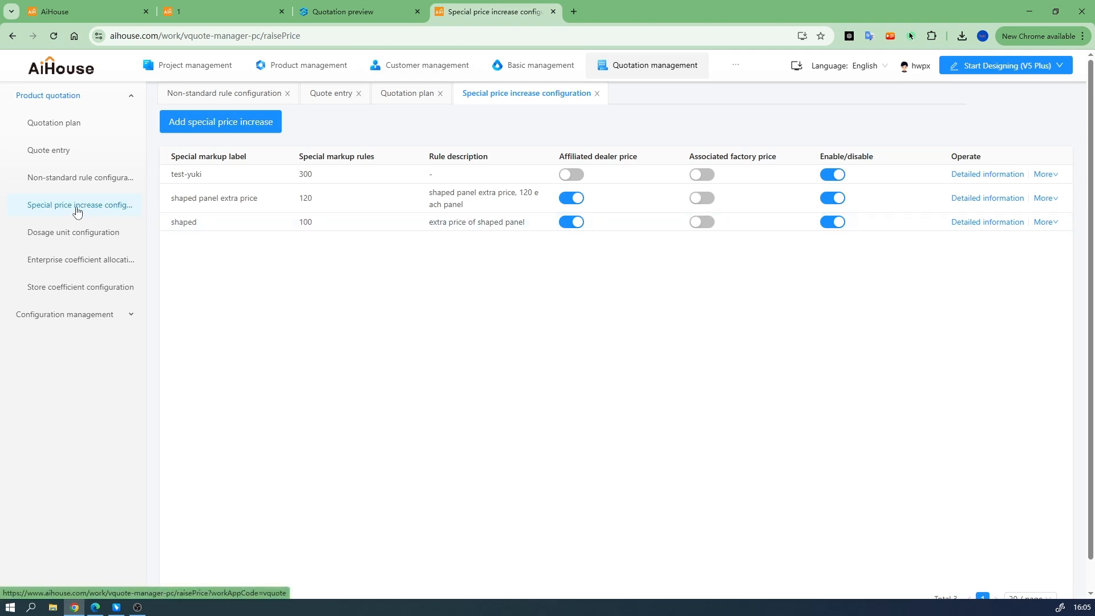
Step: Add a special markup label named test-50 with a markup rule of 50, enable it, and submit it
click(241, 126)
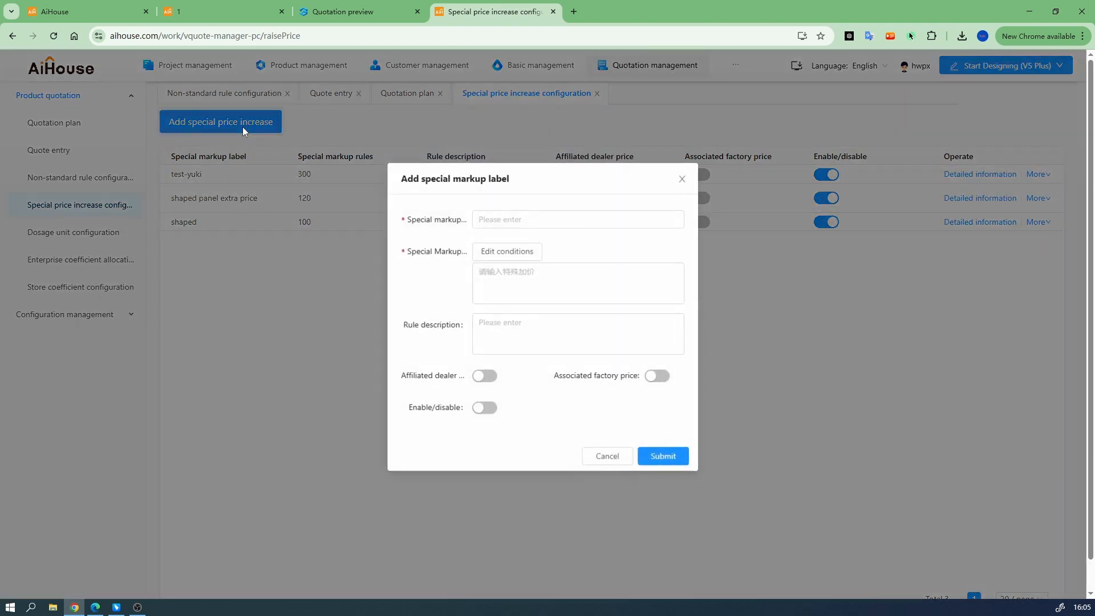
click(548, 280)
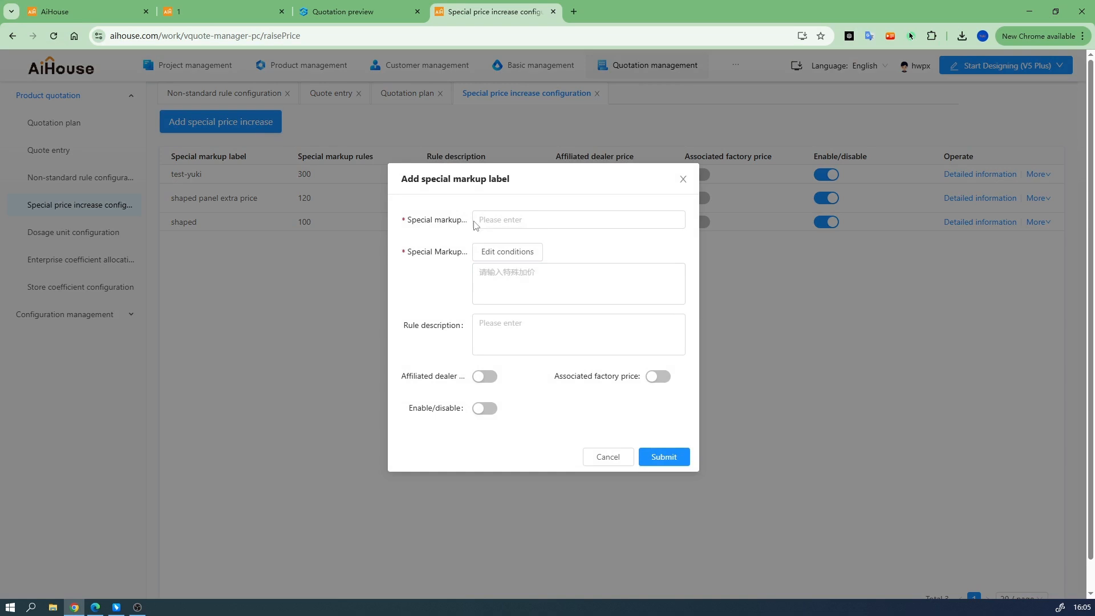
click(496, 219)
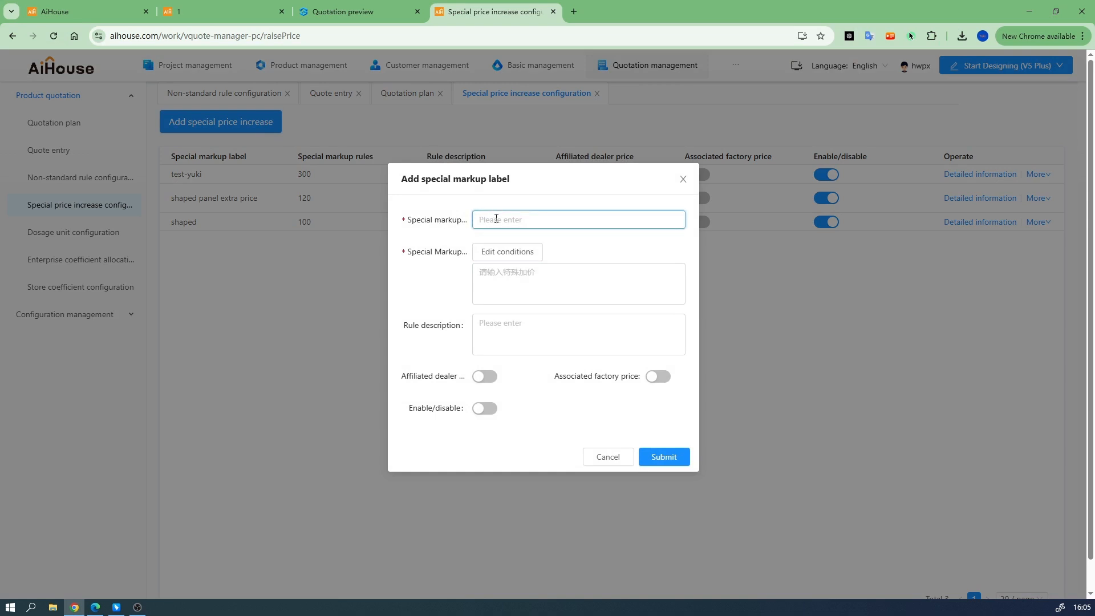
text(test-50)
click(535, 290)
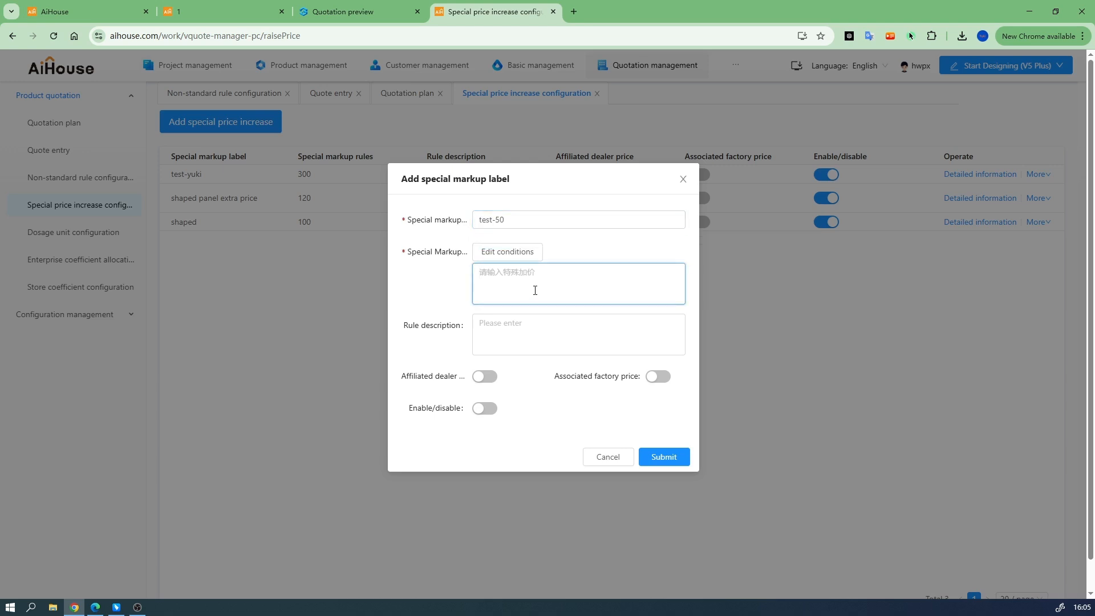
text(50)
click(485, 408)
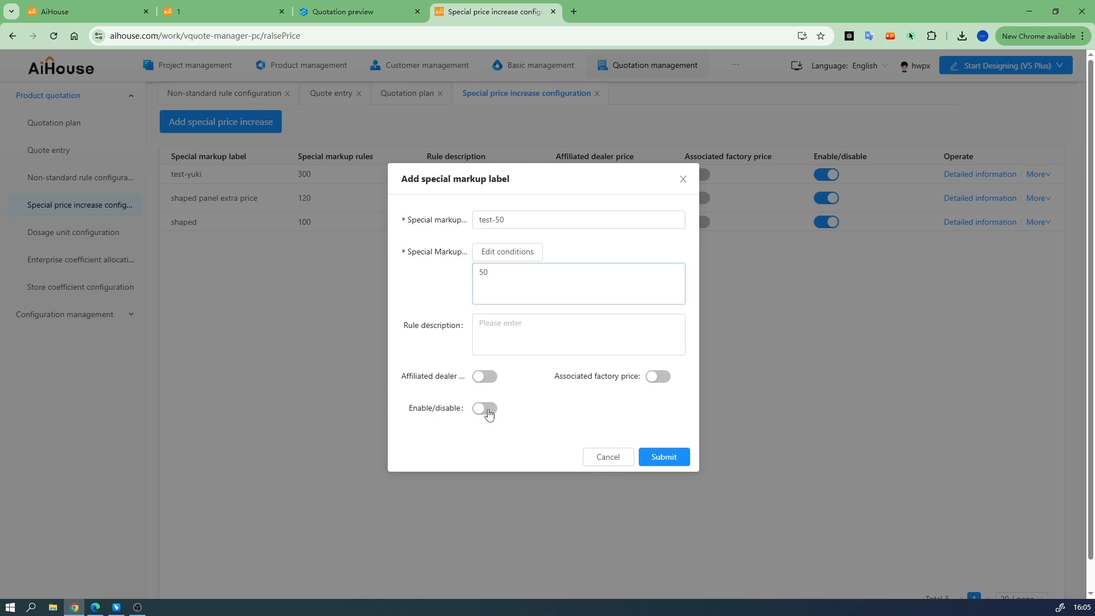
click(655, 458)
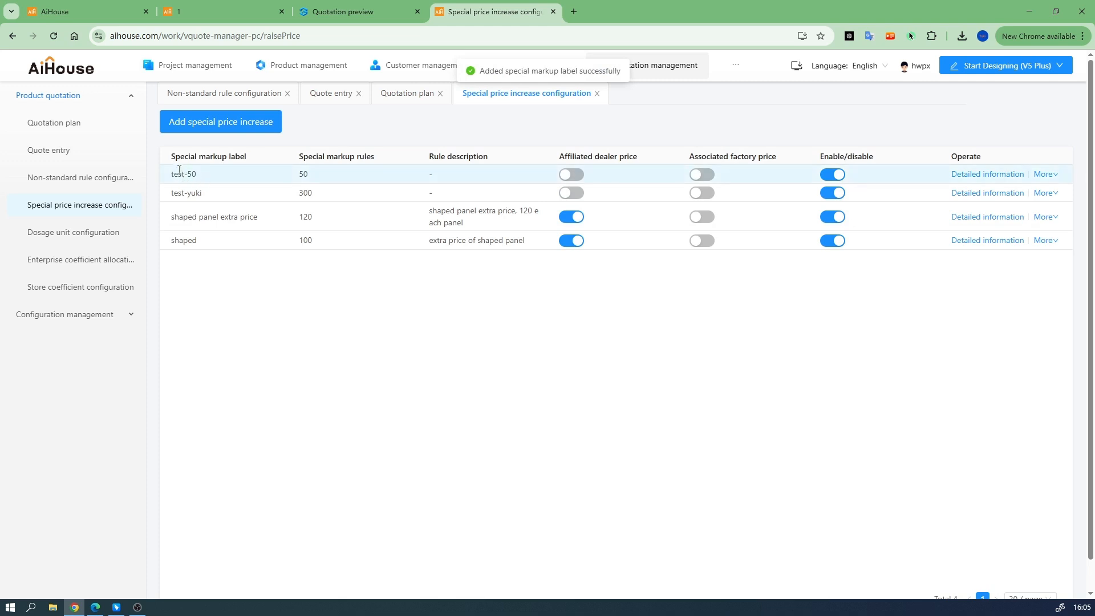
triple_click(204, 178)
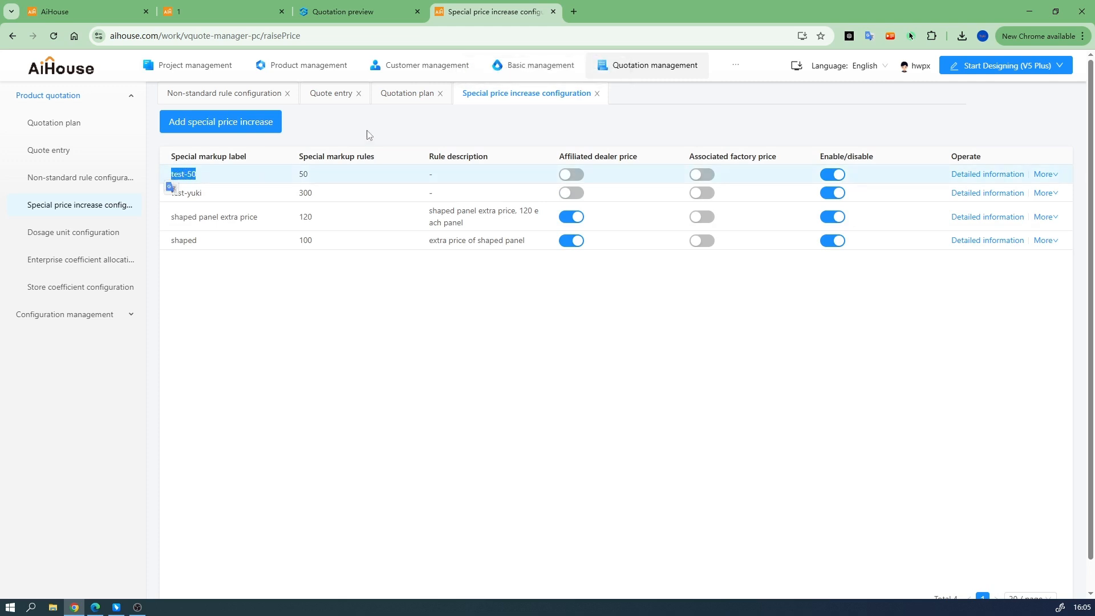
Step: Edit the color & core material for cab rule in the Wardrobe by Area quote entry and deselect its Width factor range rule
click(327, 99)
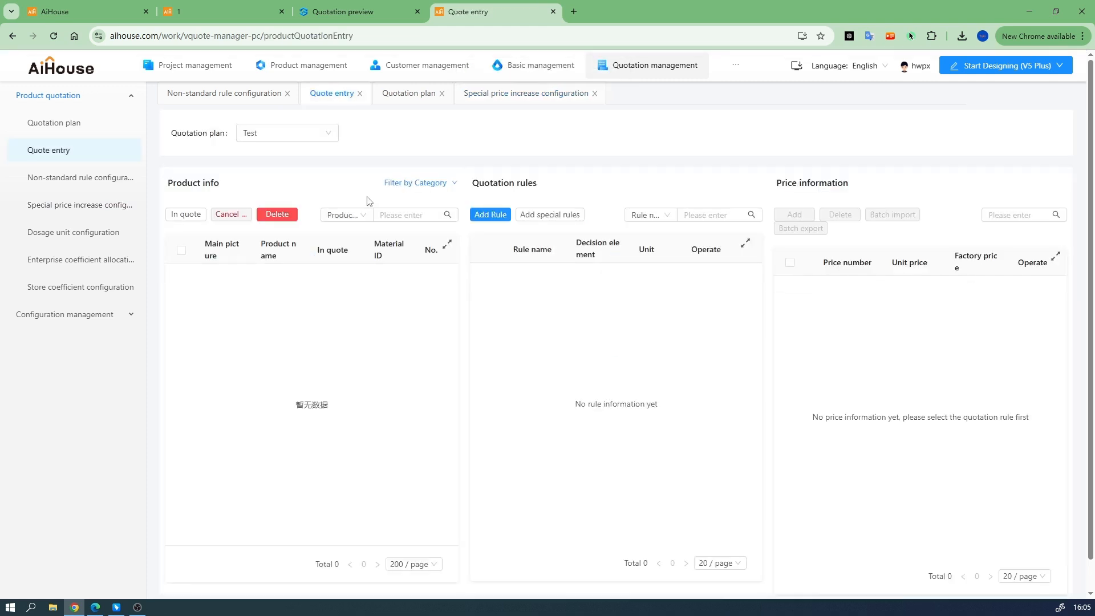
click(286, 133)
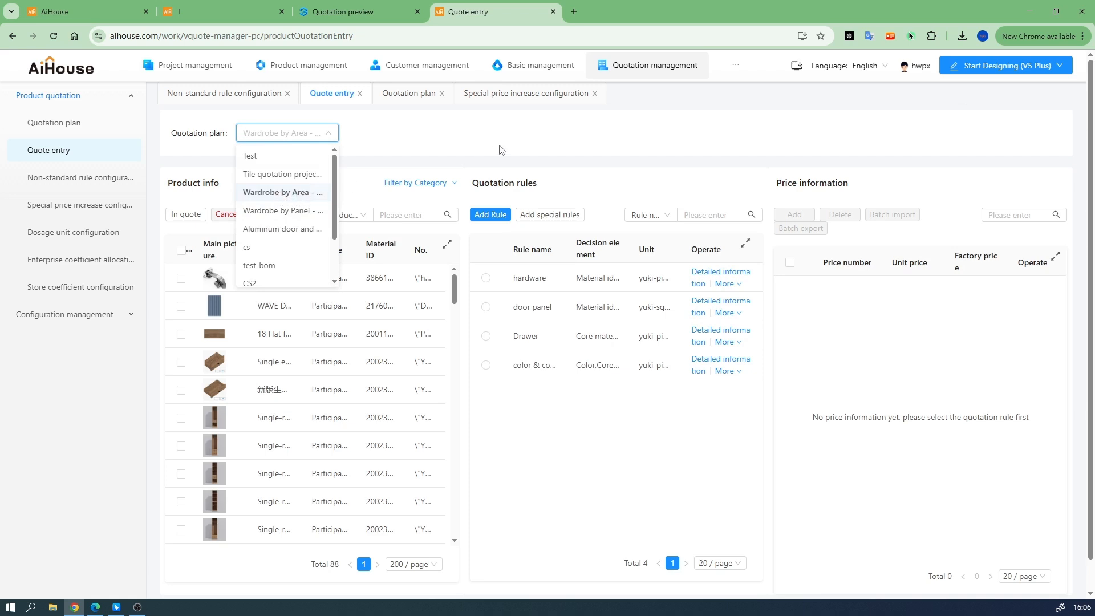
click(684, 414)
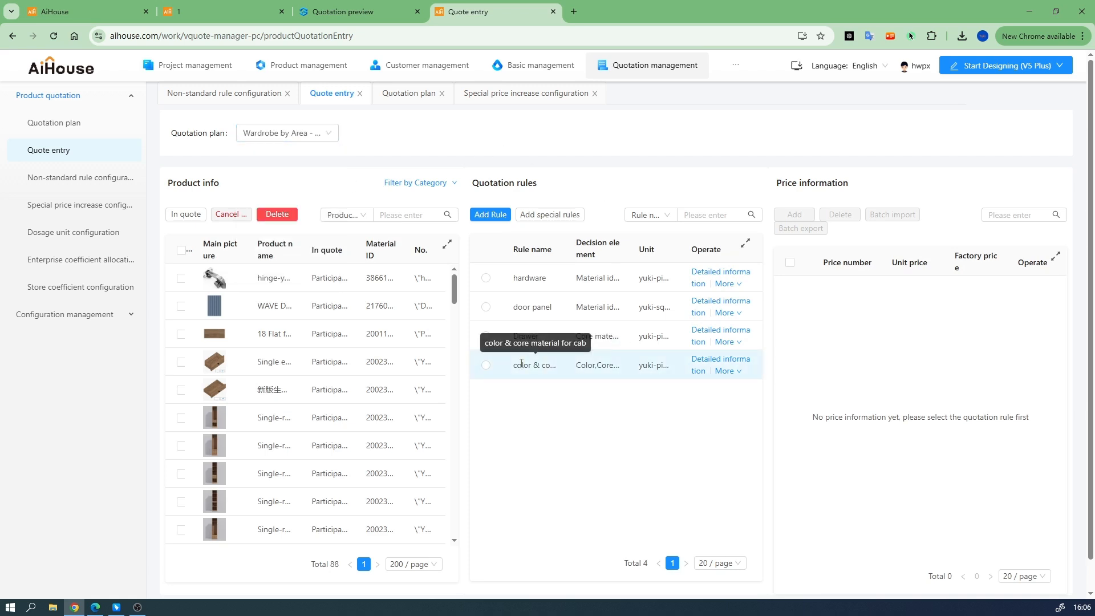
mouse_move(728, 372)
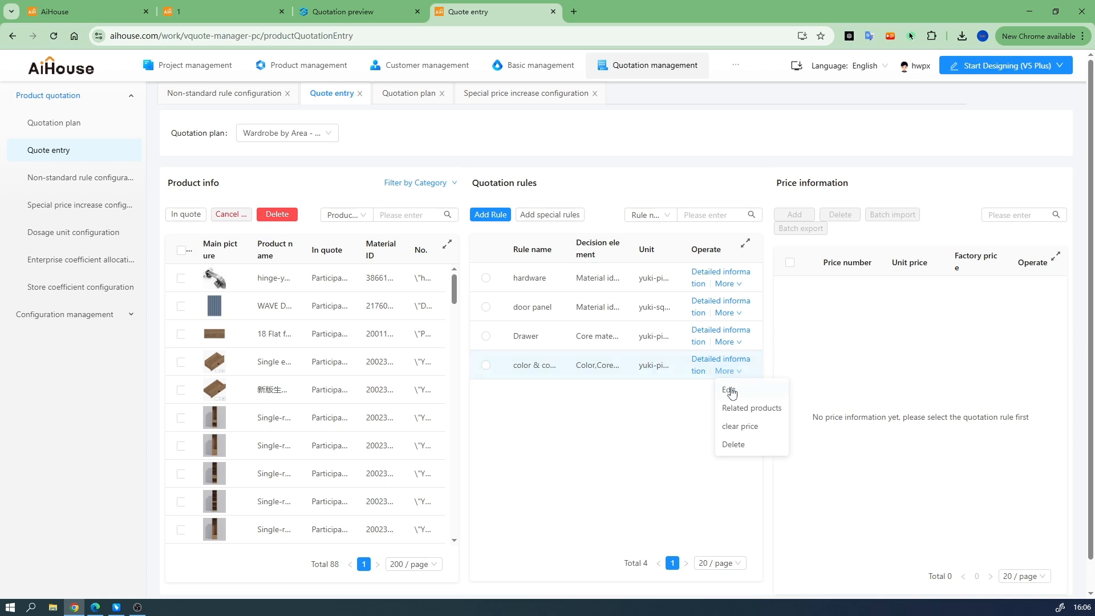
click(728, 390)
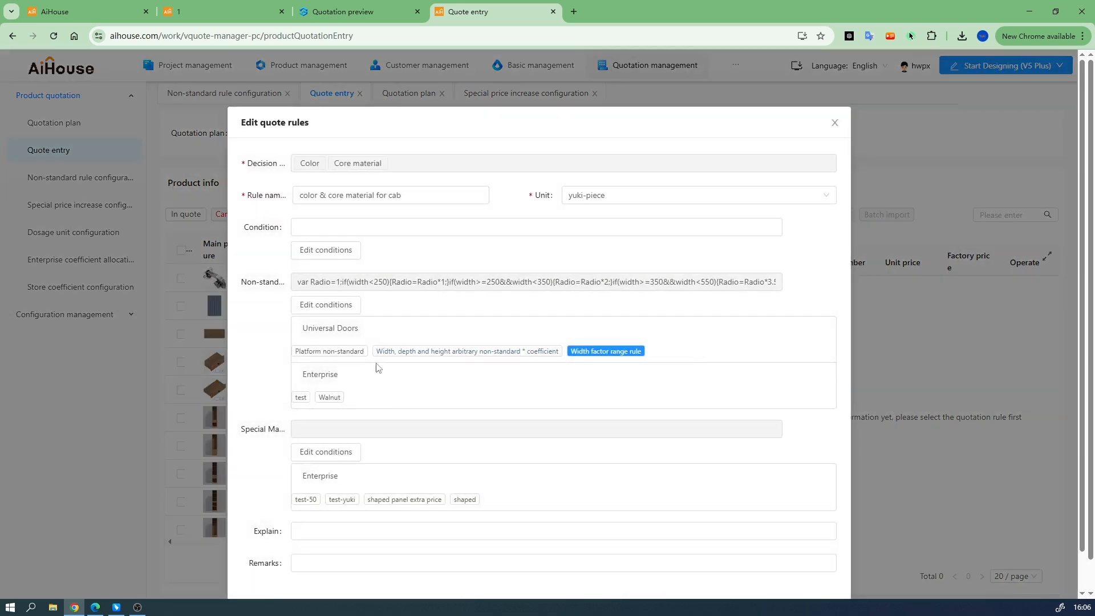
click(592, 352)
scroll(256, 398, down, 1)
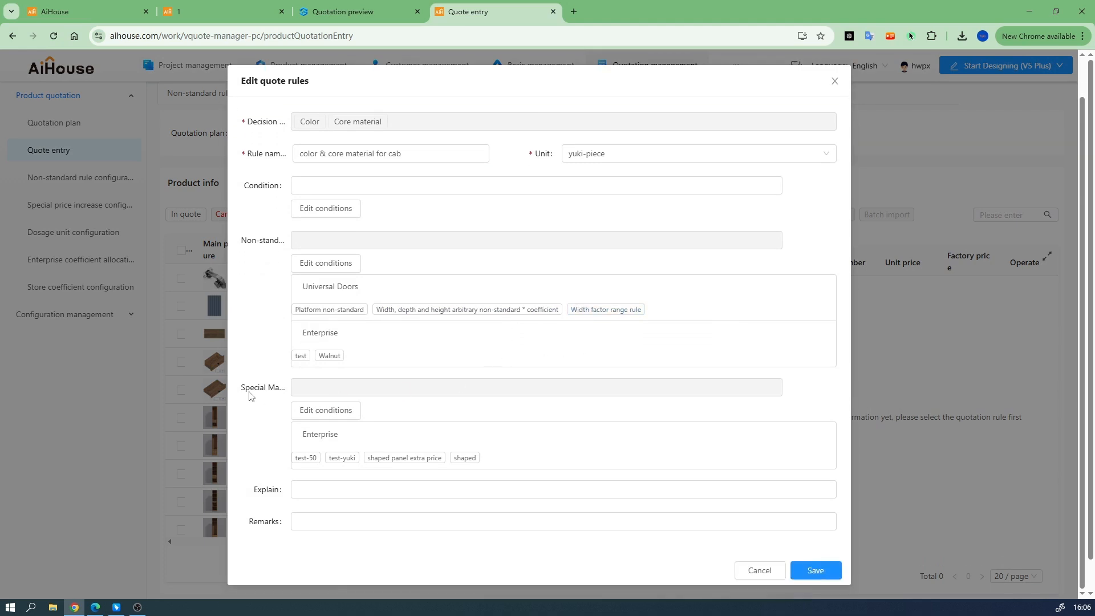
Step: Apply the test-50 special markup to the quote rule, check its formula, and save the rule
click(306, 459)
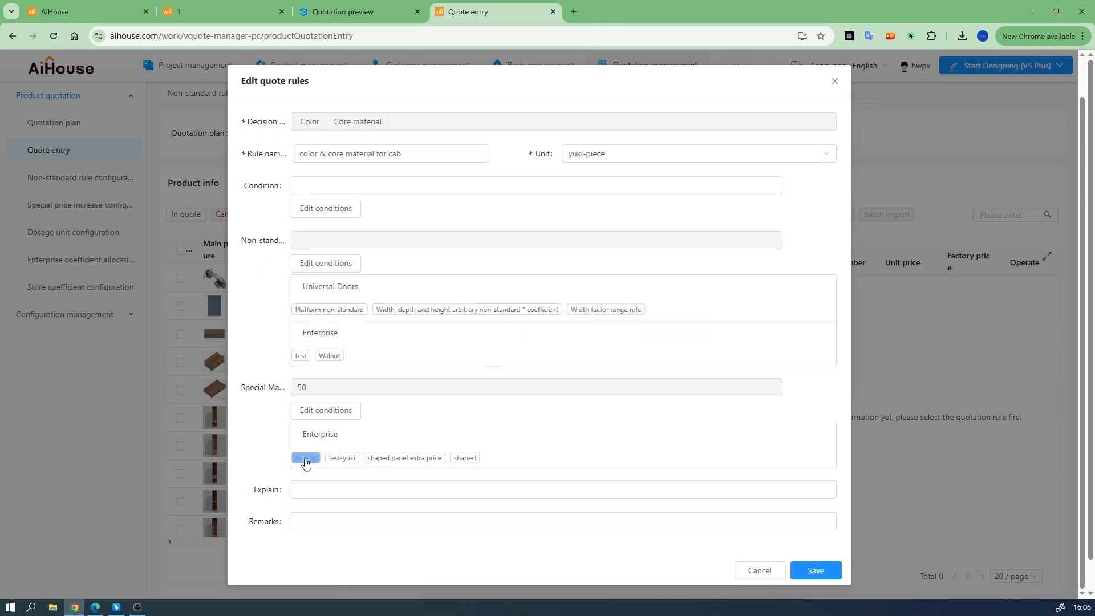
click(331, 420)
click(301, 181)
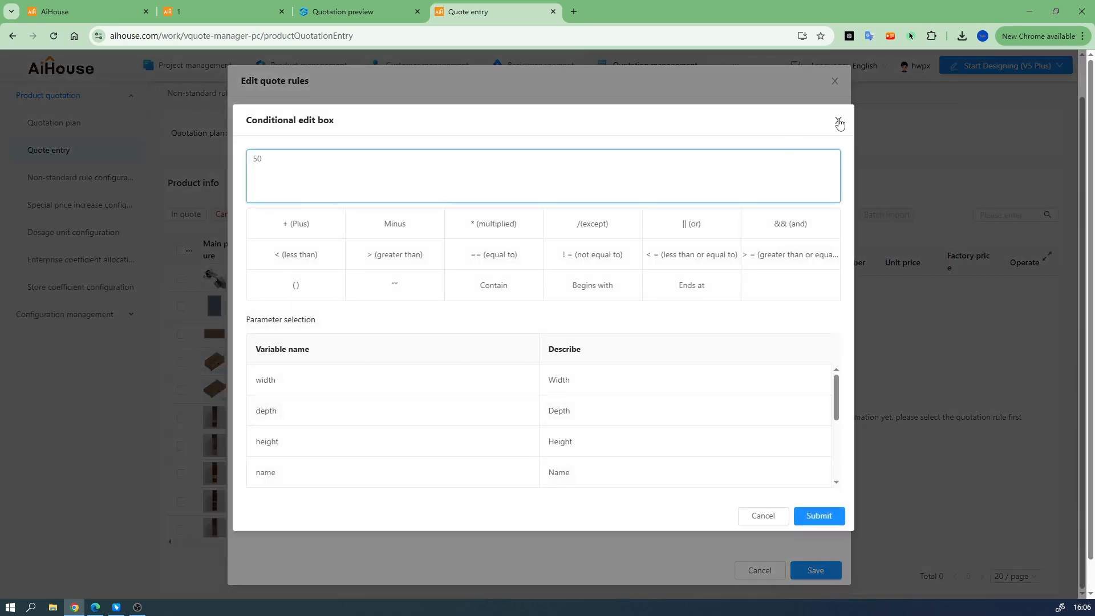
click(839, 124)
click(808, 569)
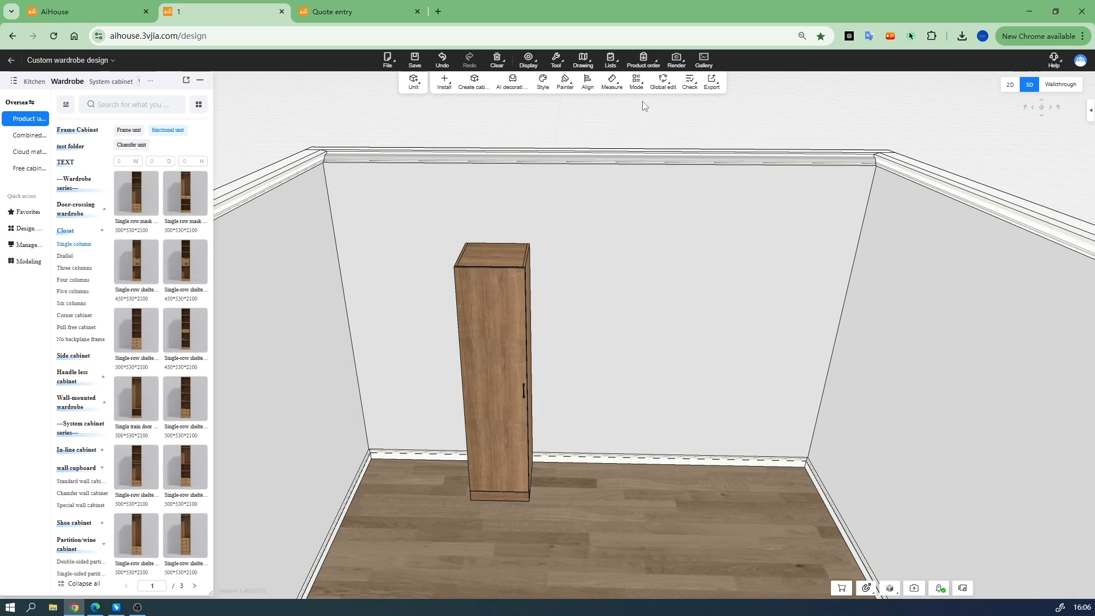
Step: Generate the wardrobe design's module quotation with the YUKI-Wardrobe by Area template and widen the Additional Price column
click(610, 59)
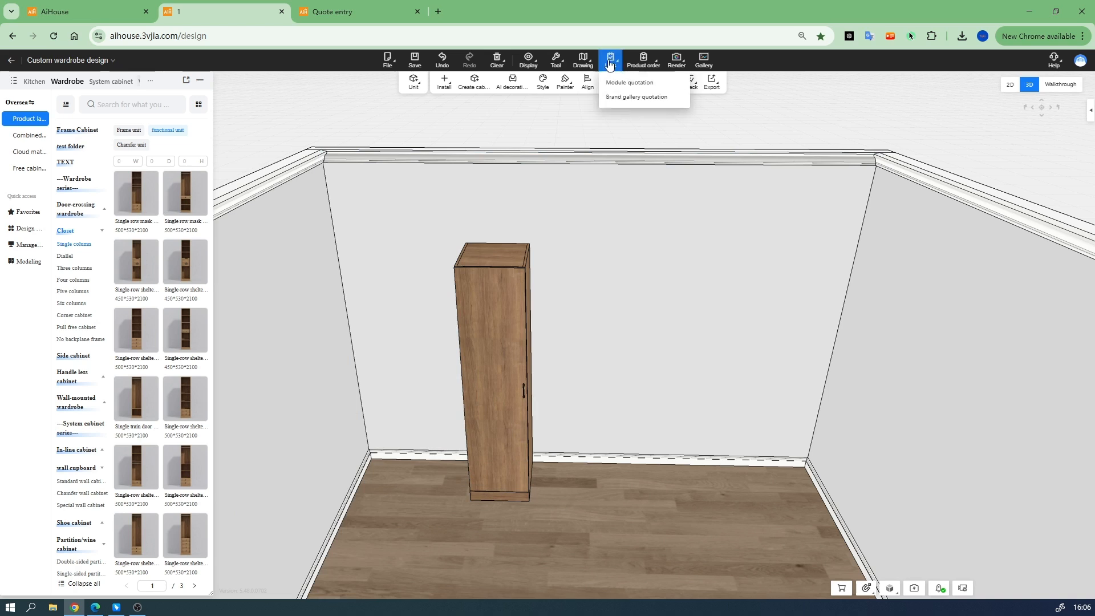
click(616, 83)
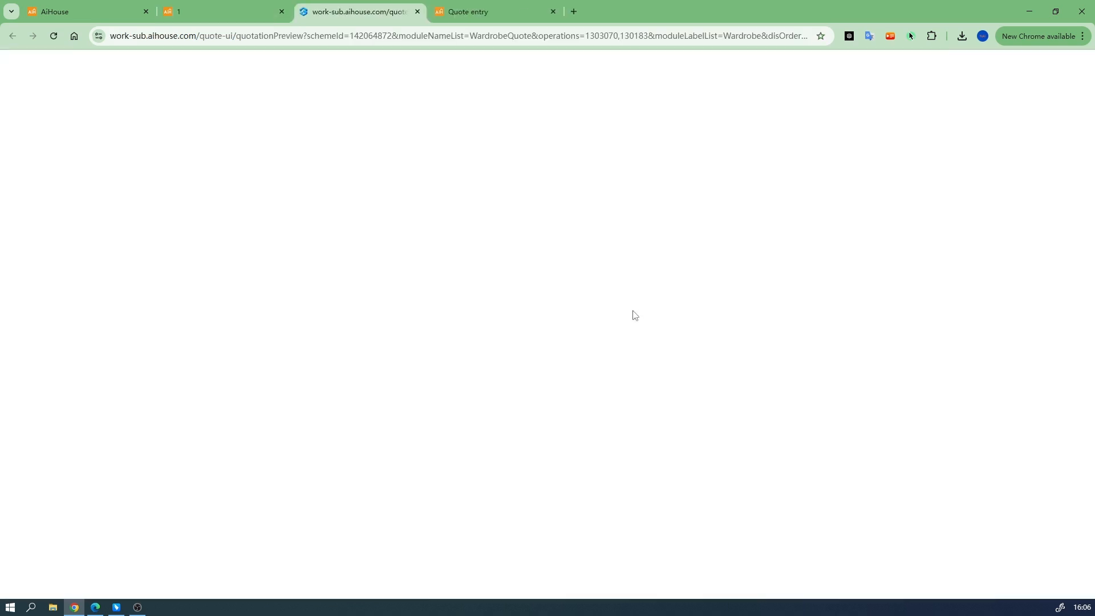
click(17, 114)
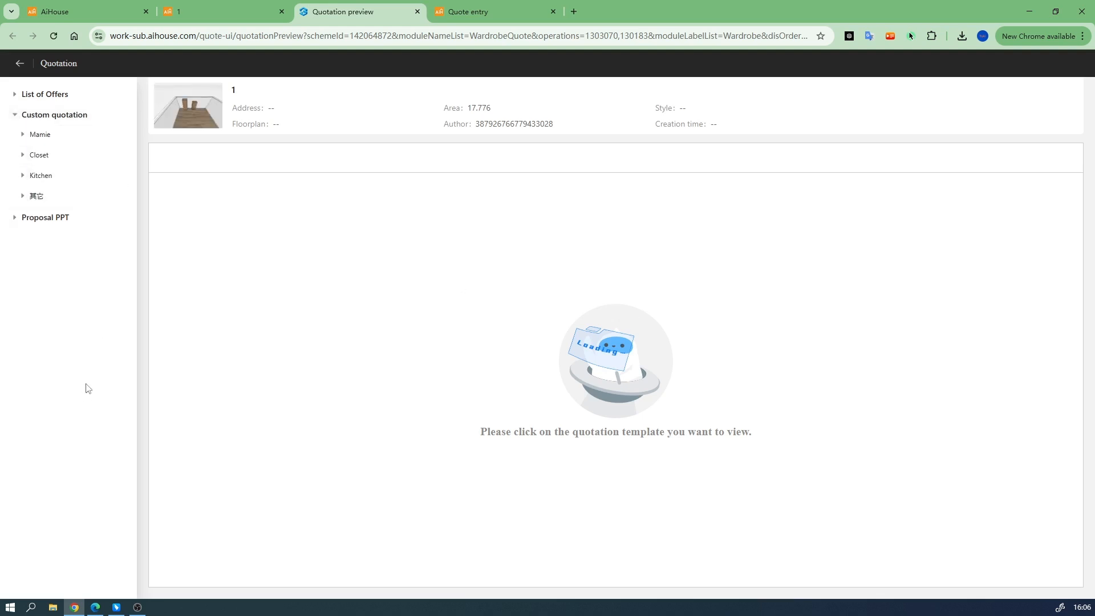
click(37, 196)
click(84, 380)
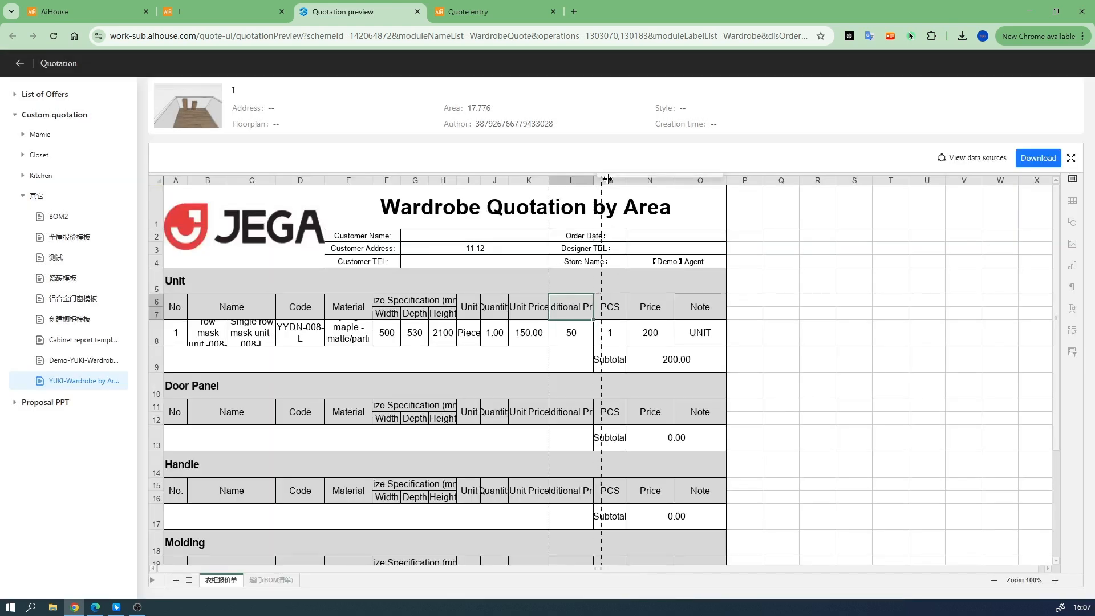
click(593, 311)
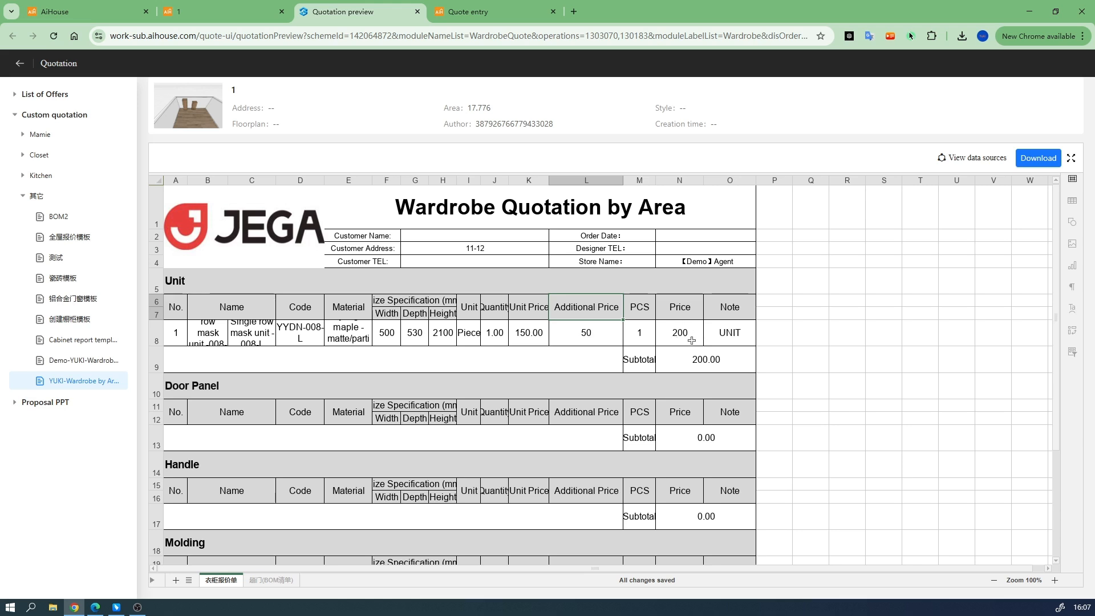
Step: Compare the platform general and enterprise-defined dosage units, checking the 0.4 square formula and the quotation preview
key(ctrl+Tab)
click(96, 207)
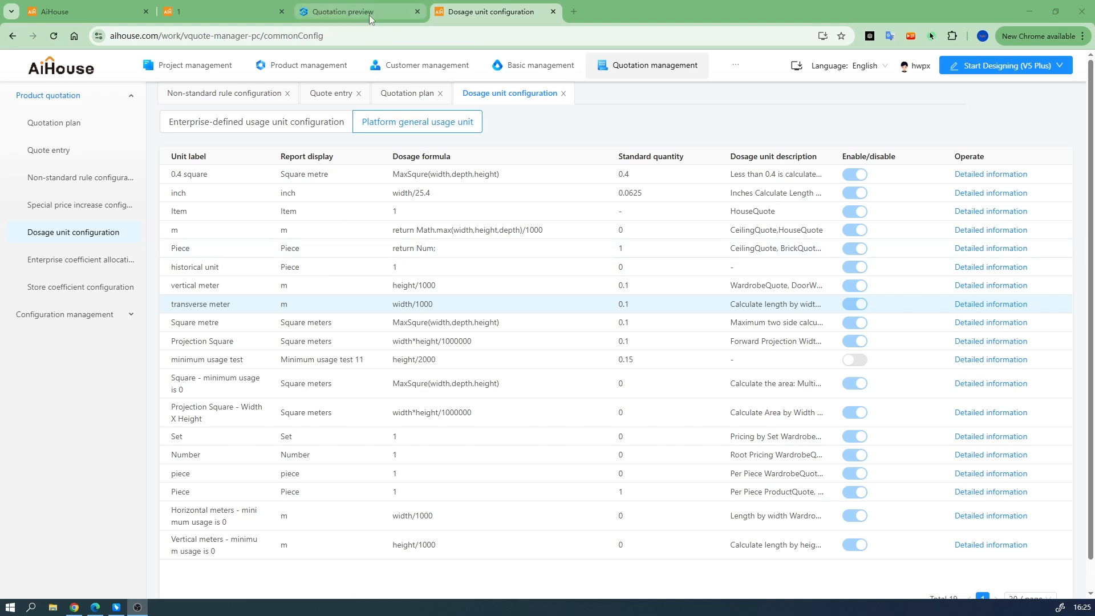
click(338, 9)
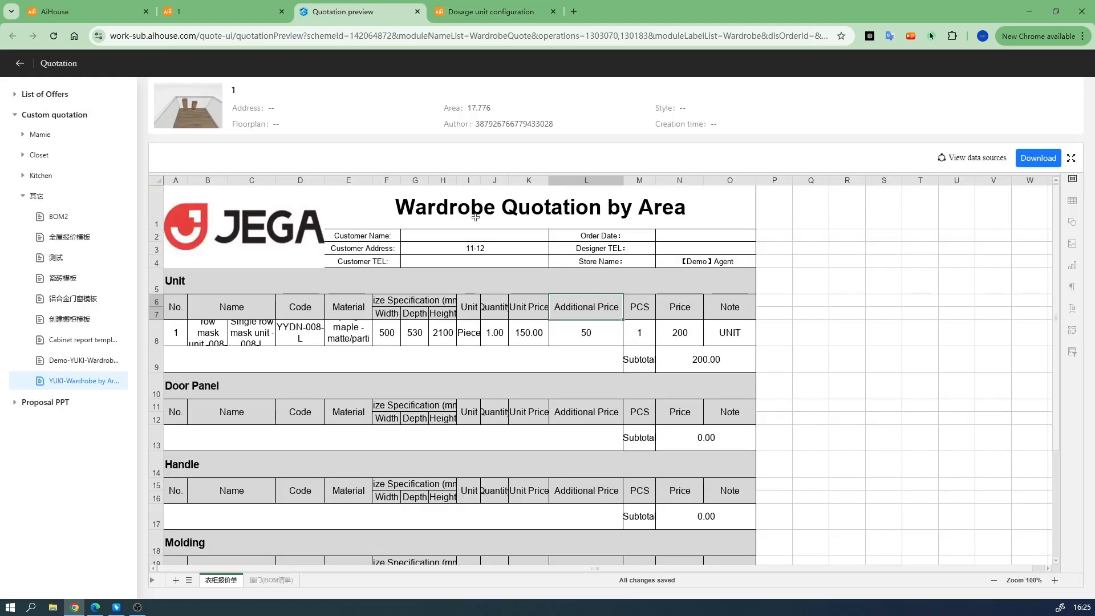
click(491, 11)
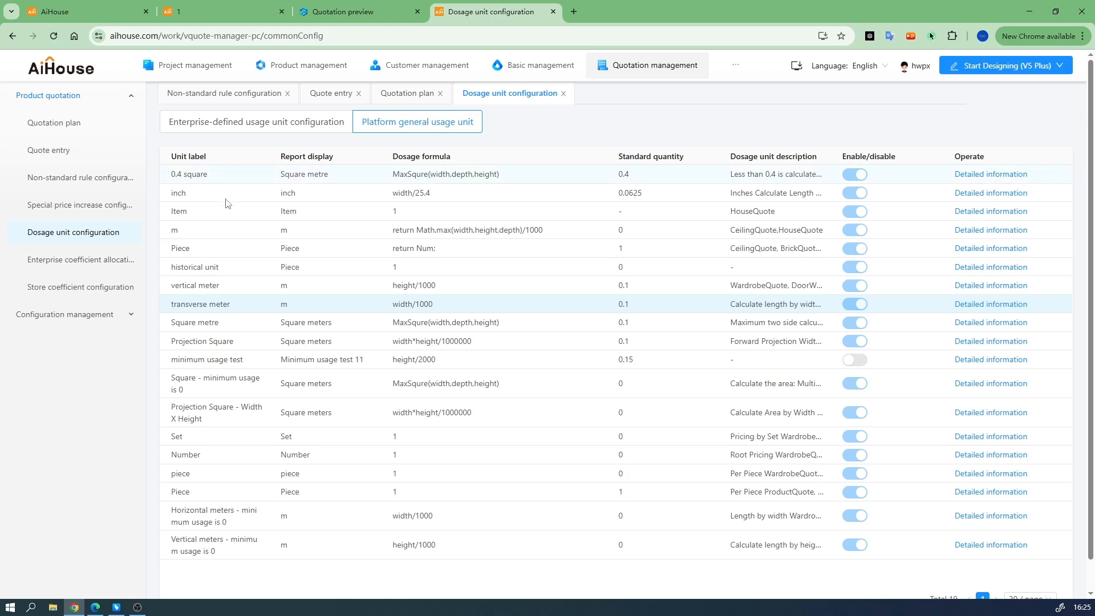
drag(394, 173, 492, 176)
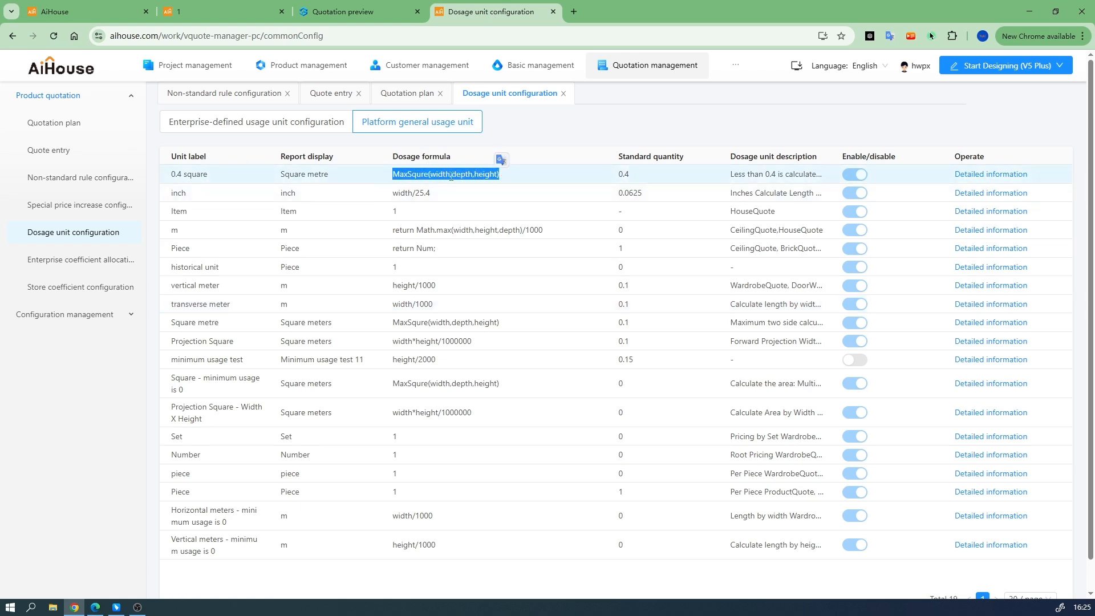
click(240, 129)
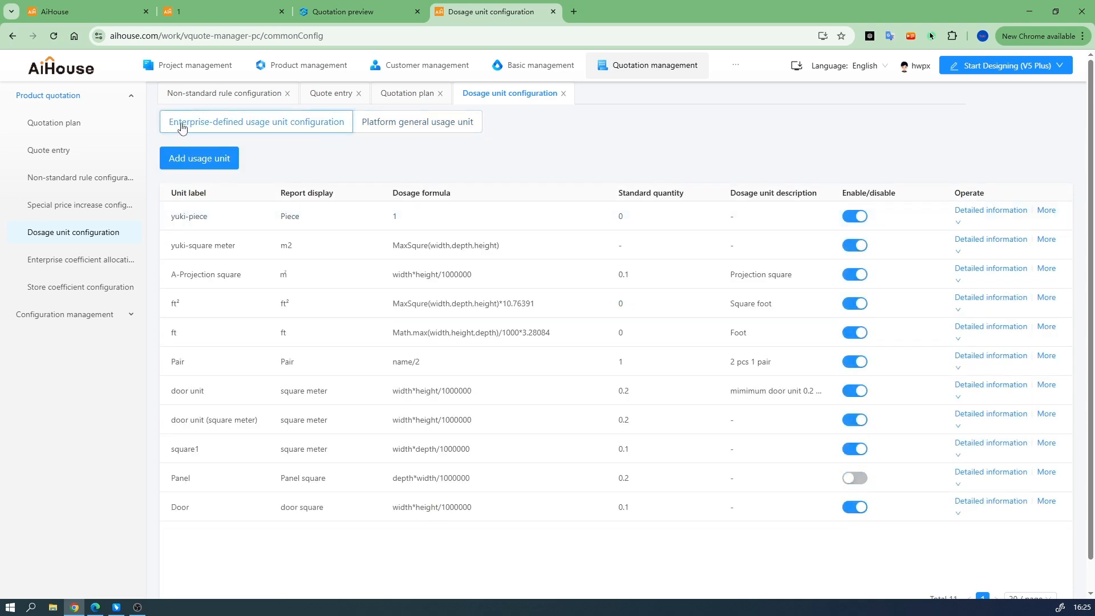
Step: Look through the unit options of the color & core material for cab rule, and return to the dosage unit configuration
click(218, 162)
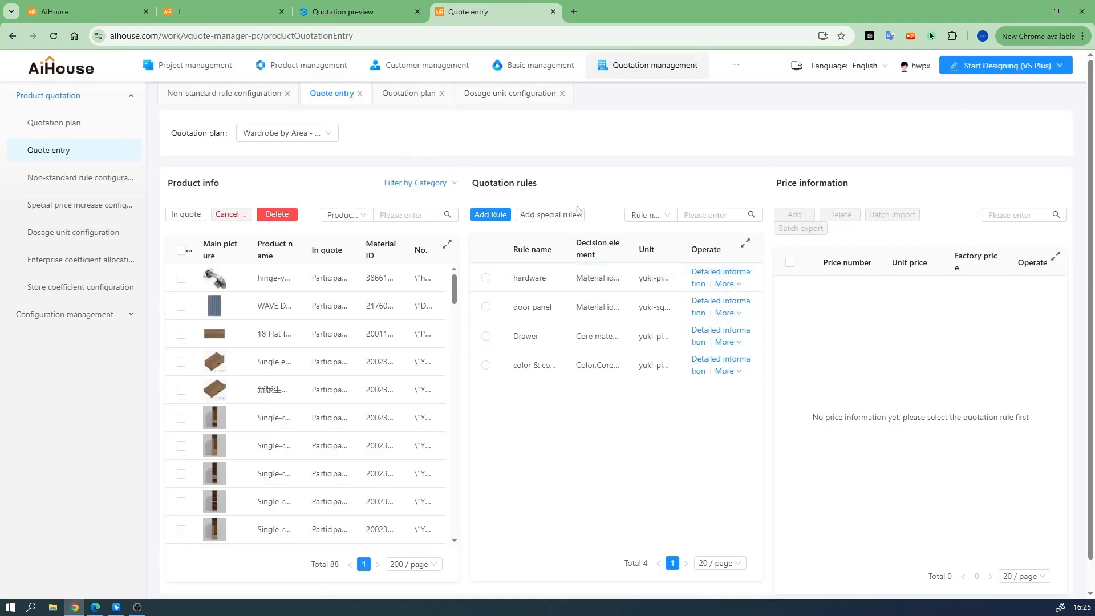
click(726, 372)
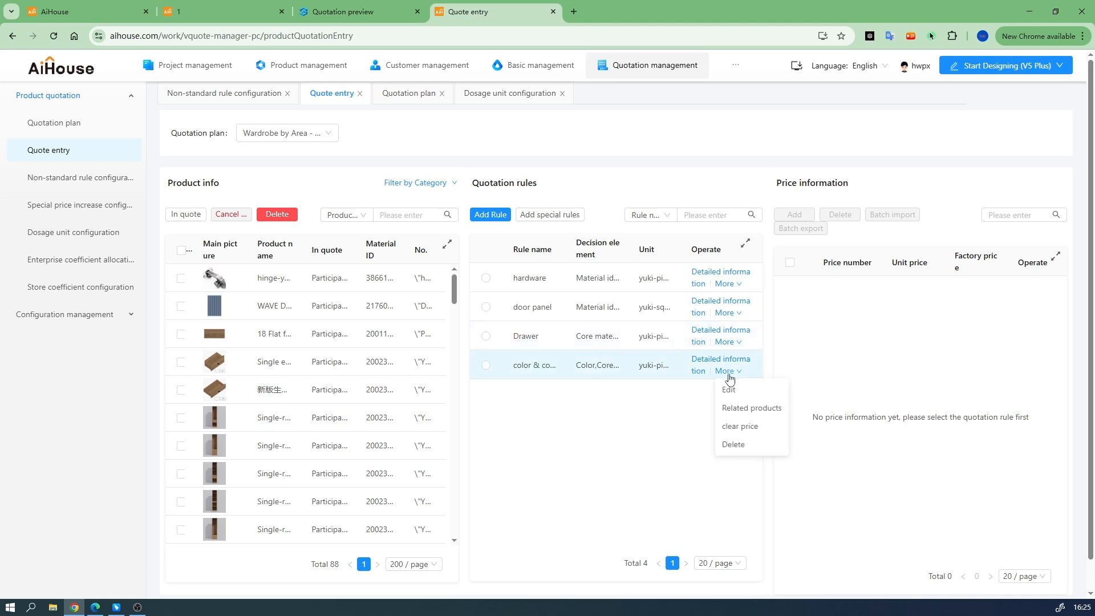
click(749, 388)
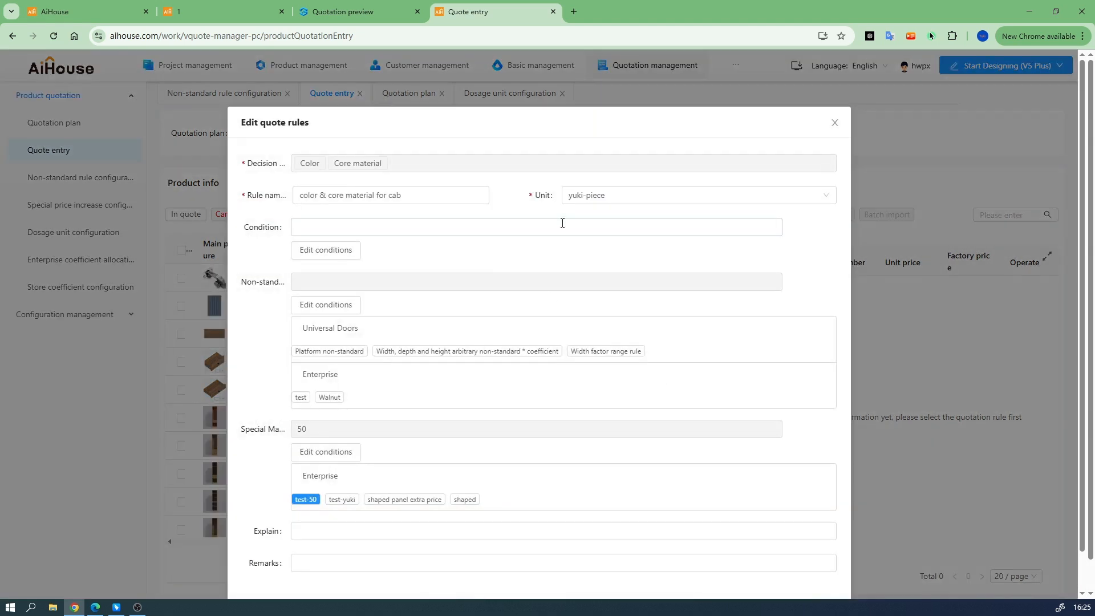
click(563, 201)
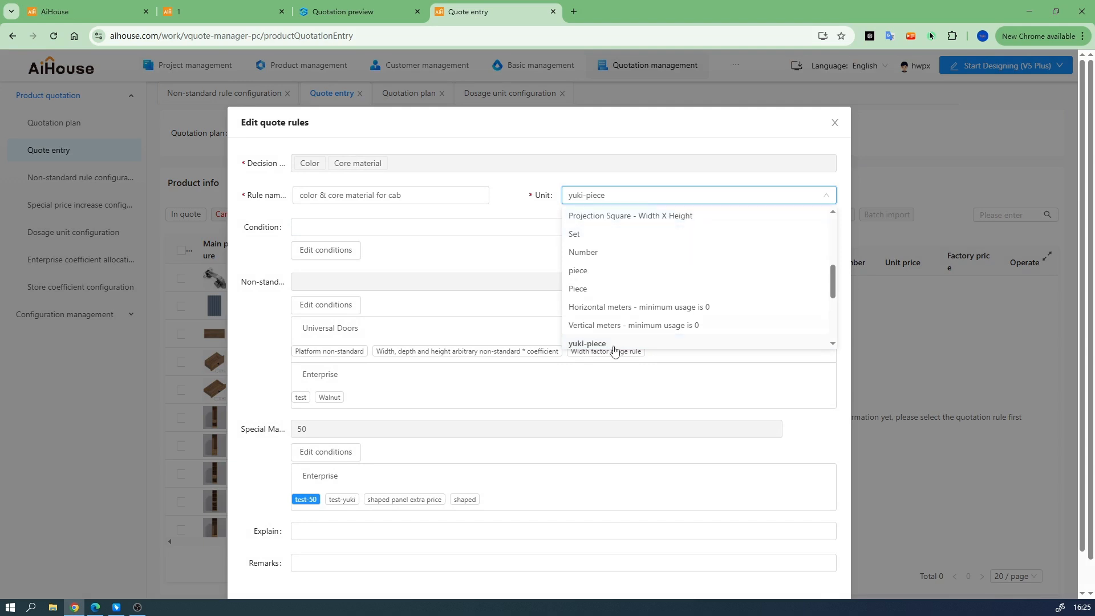
click(834, 124)
click(468, 93)
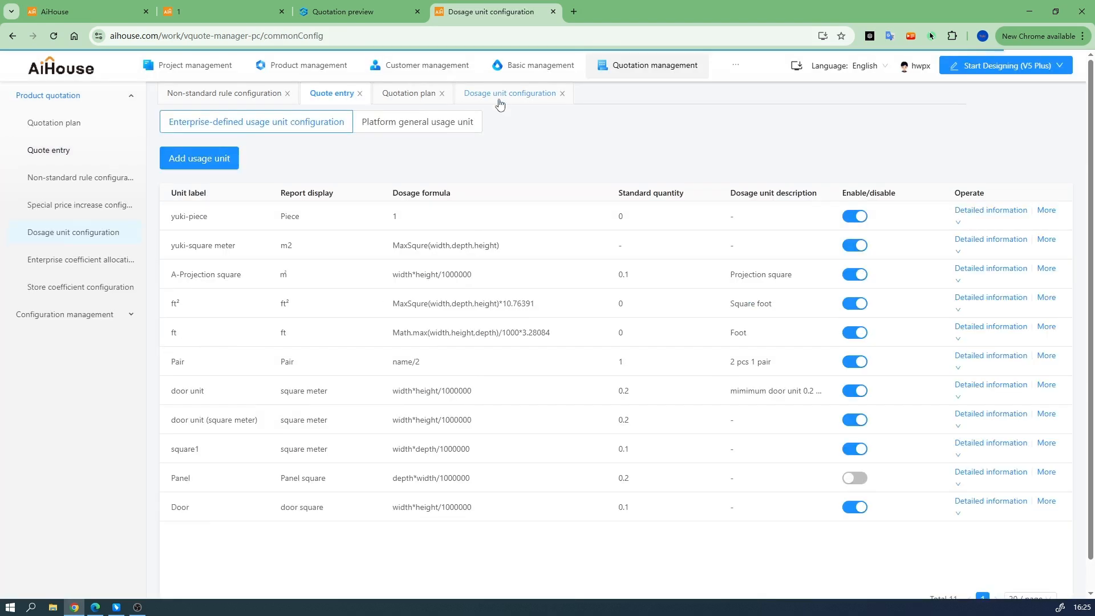
Step: Examine the report display, dosage formula and standard quantity fields for adding a usage unit, checking the Unit column in the quotation preview
click(219, 162)
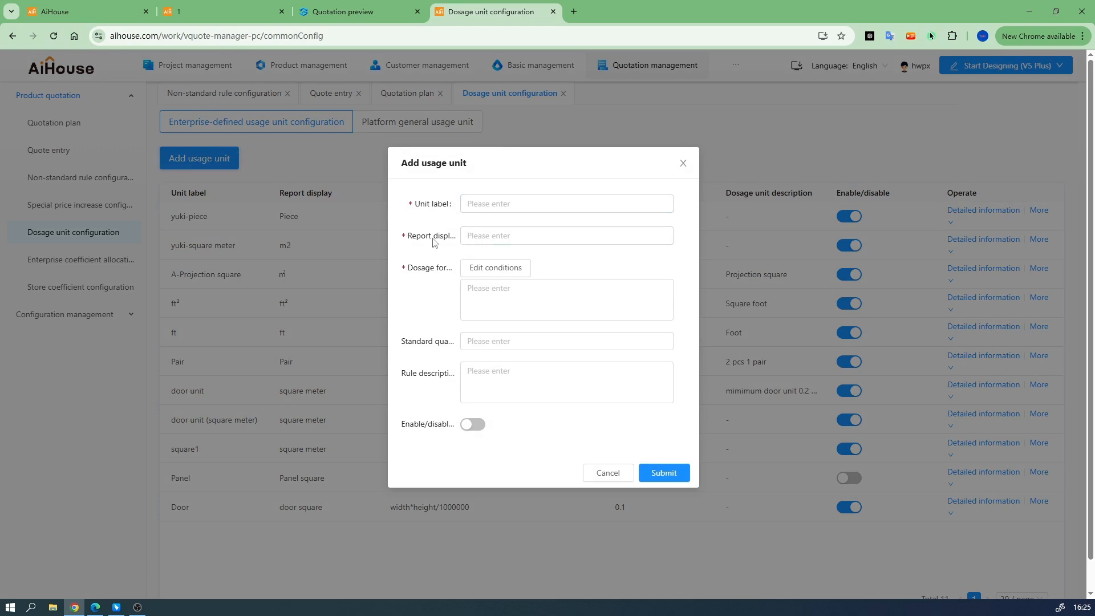
click(342, 12)
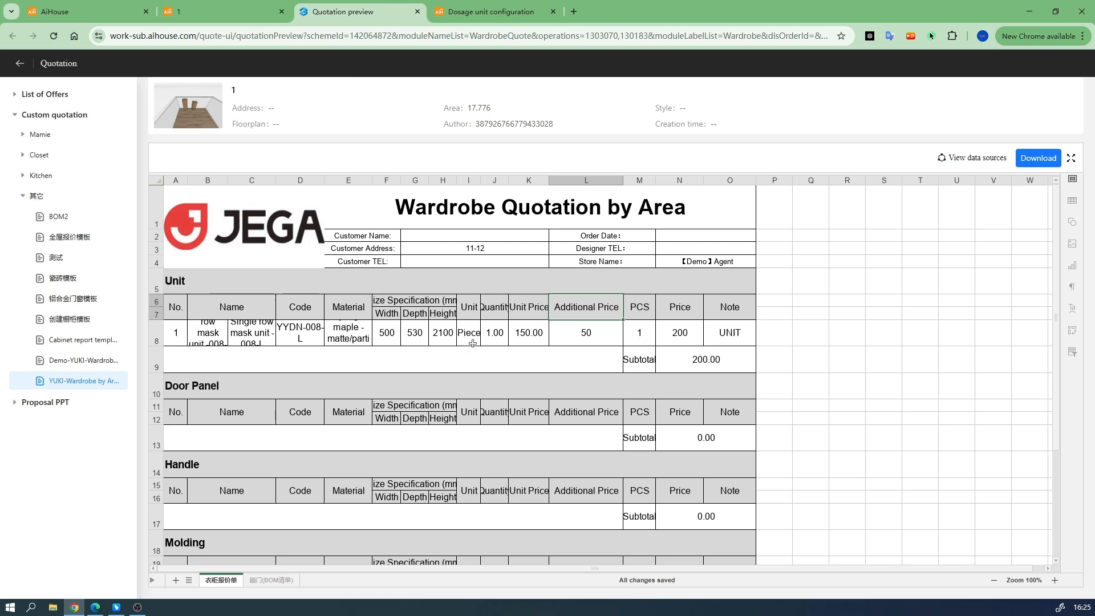
key(ctrl+Tab)
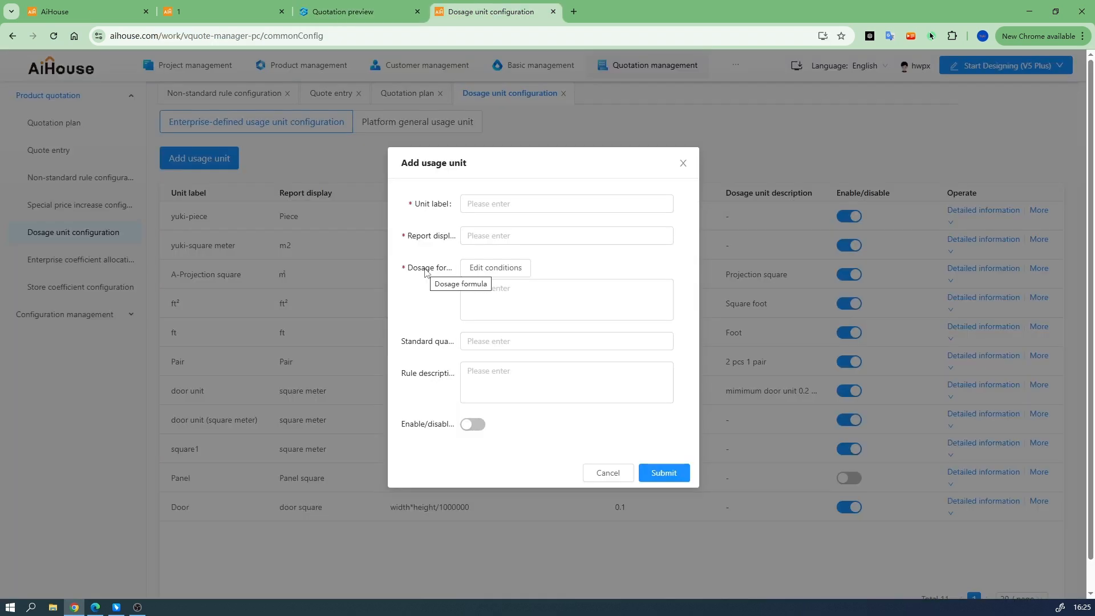
click(566, 300)
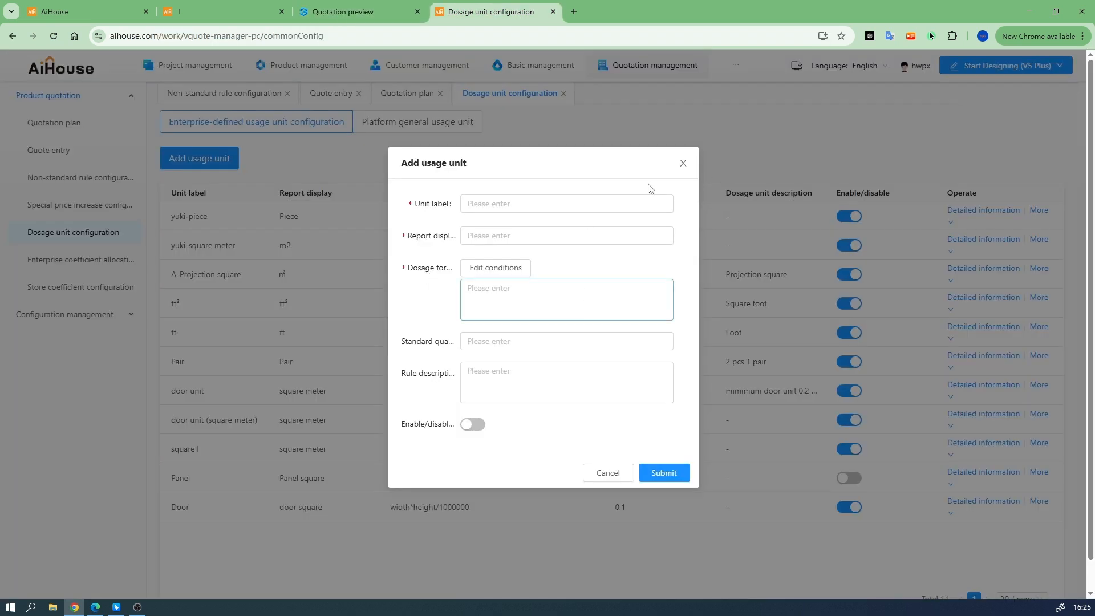
click(513, 268)
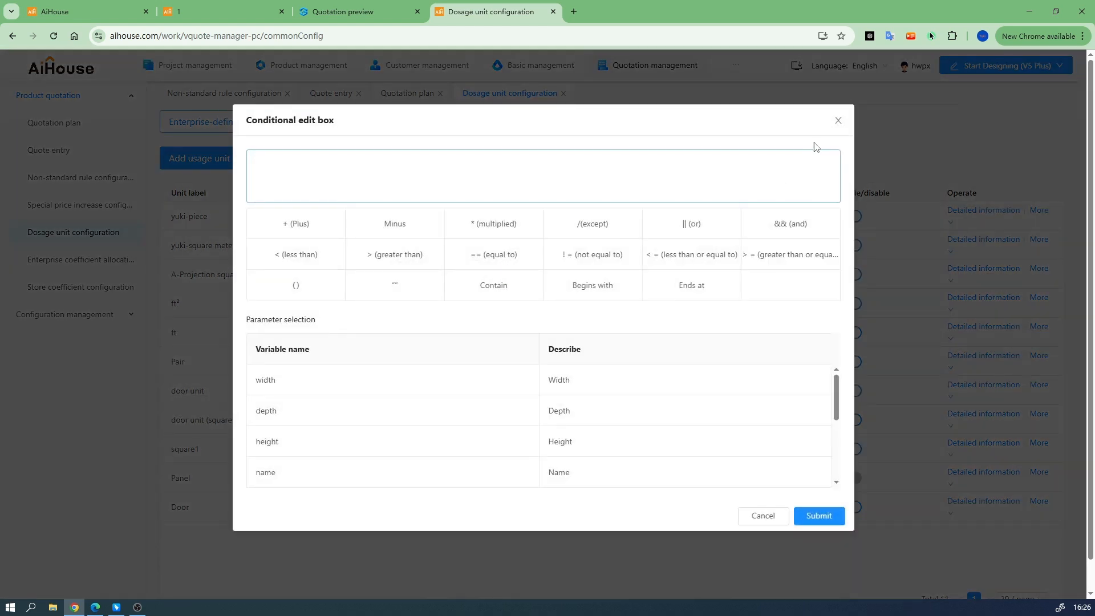
click(838, 120)
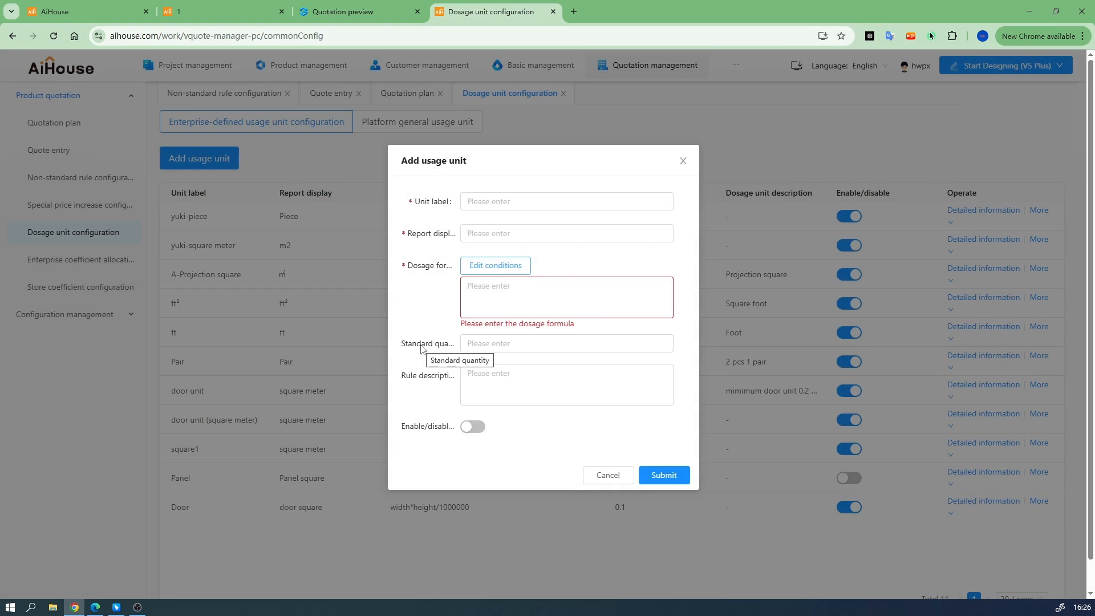
click(493, 342)
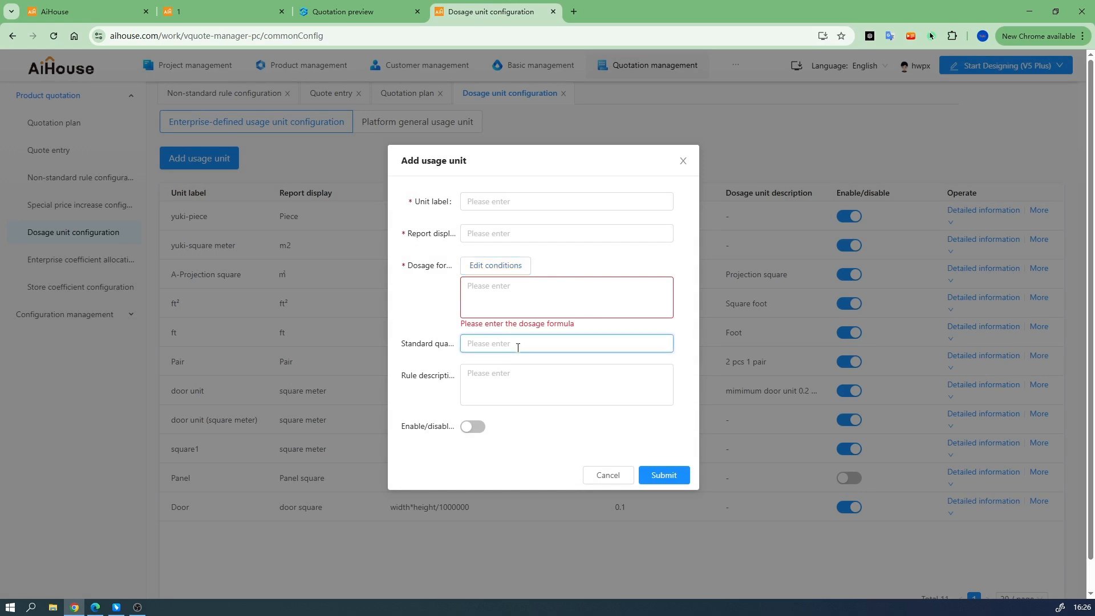
click(683, 160)
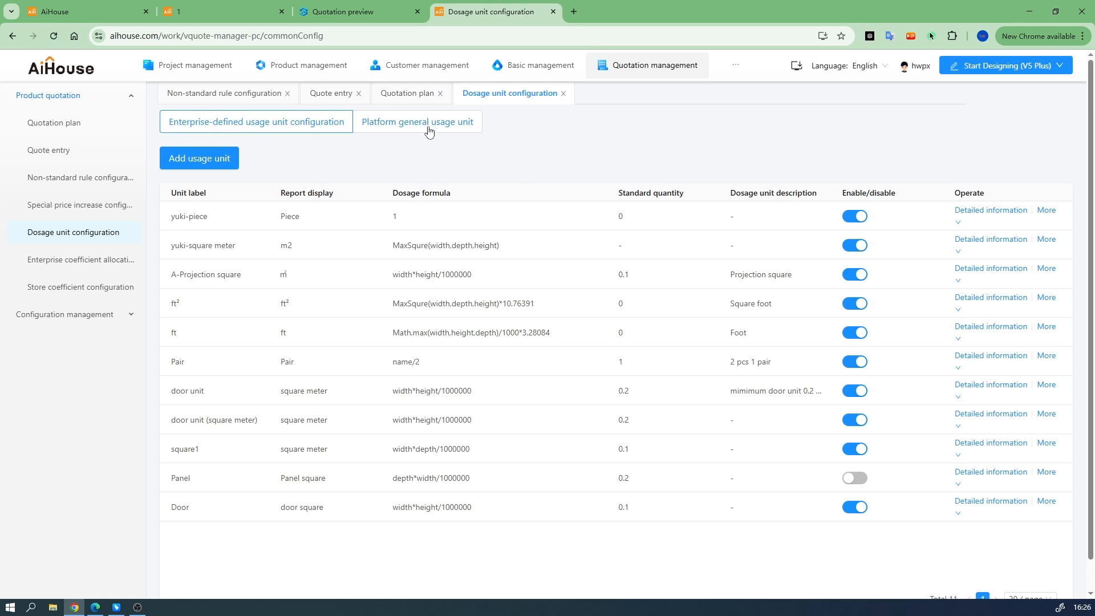
Step: Check the standard quantity of the 0.4 square platform unit and the rule description and enable fields for adding a usage unit
click(429, 131)
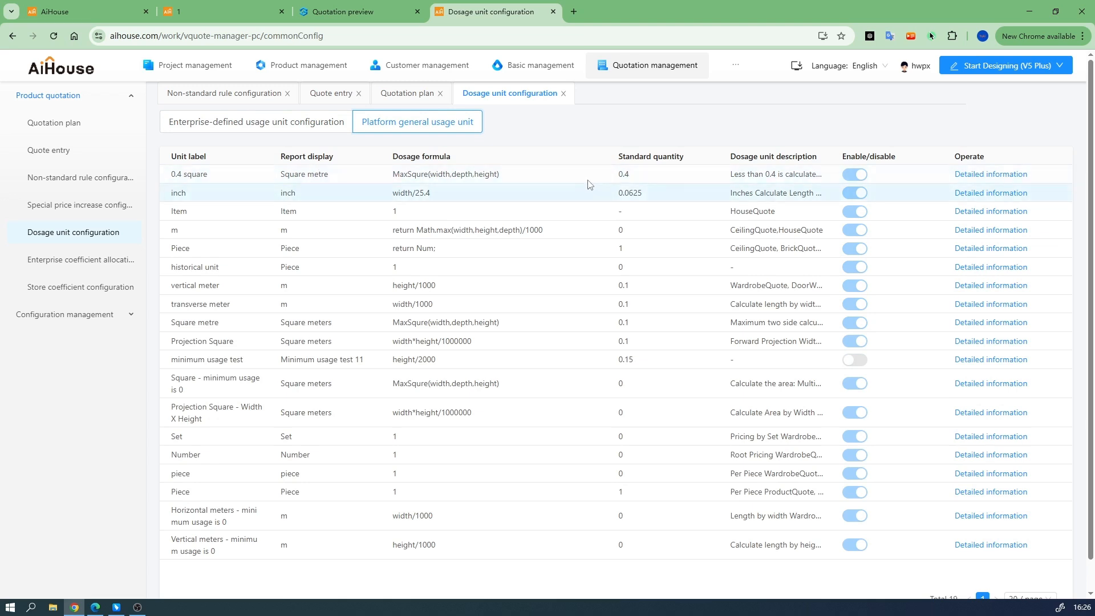
double_click(619, 173)
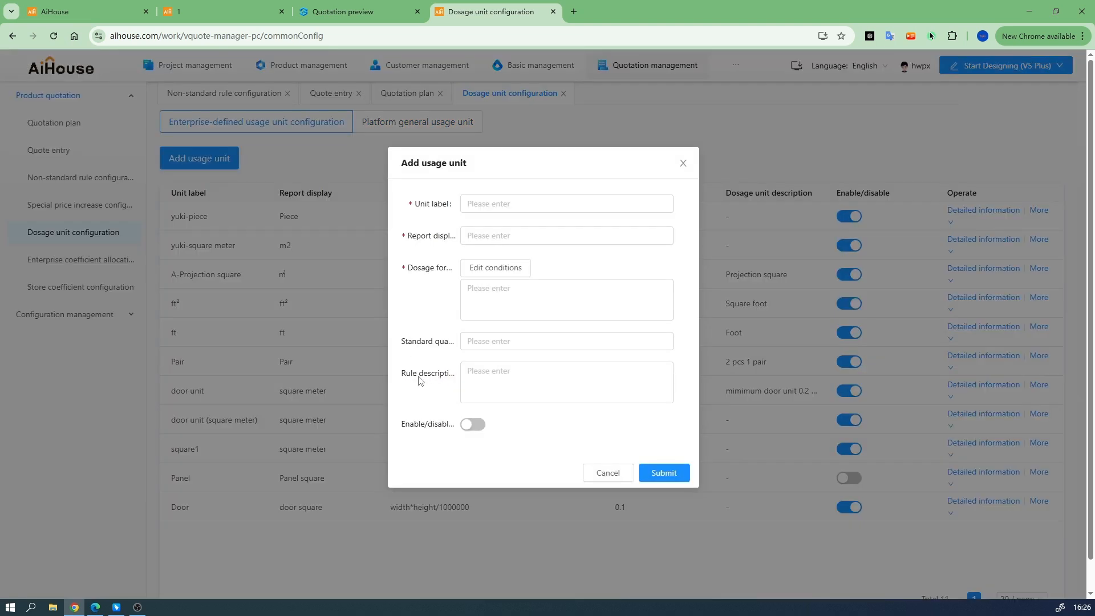
click(482, 376)
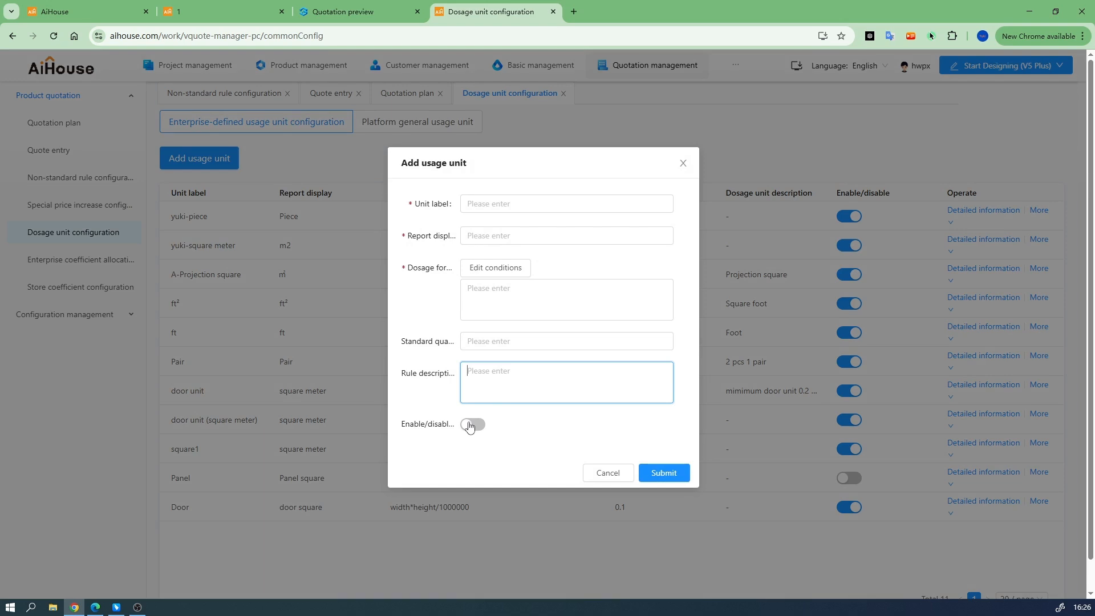
click(684, 164)
Step: Examine the dosage formulas of the 0.4 square, m, Piece and historical unit entries among the platform general usage units
click(464, 126)
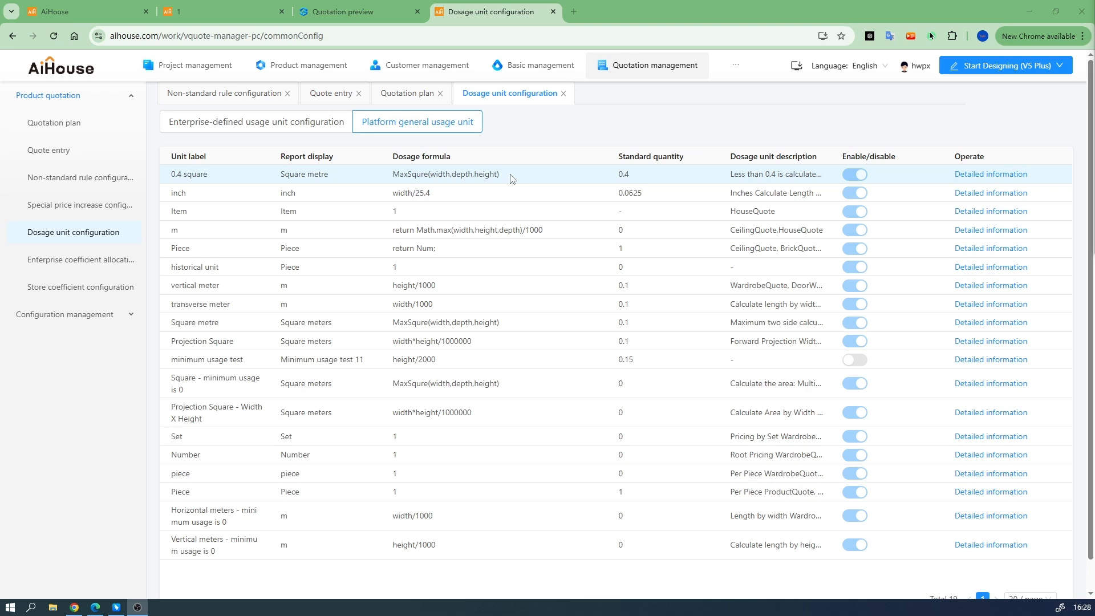
drag(430, 174, 501, 174)
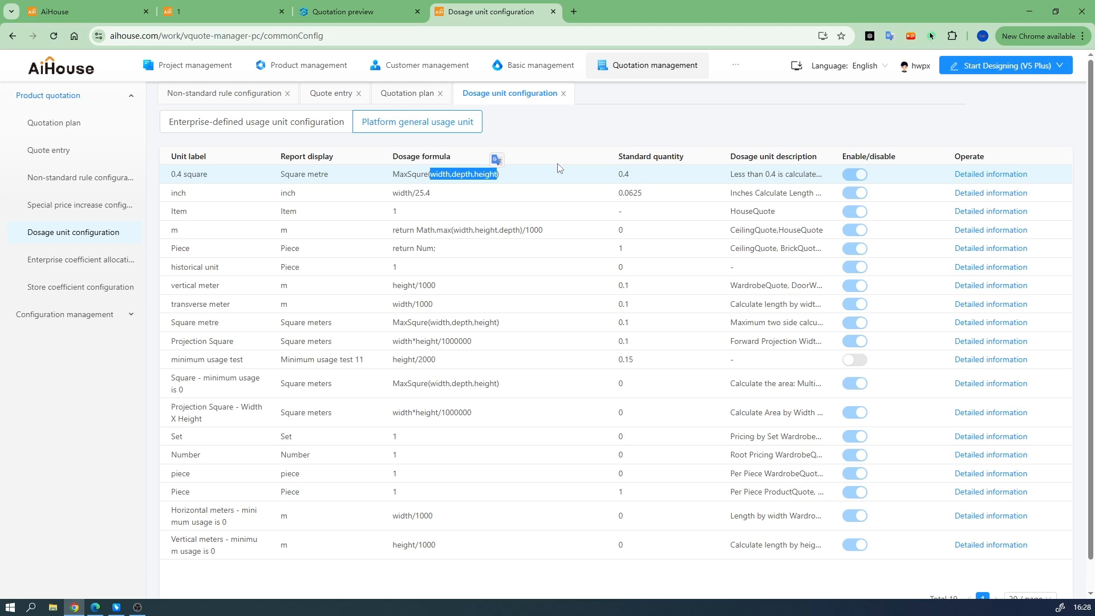
click(422, 224)
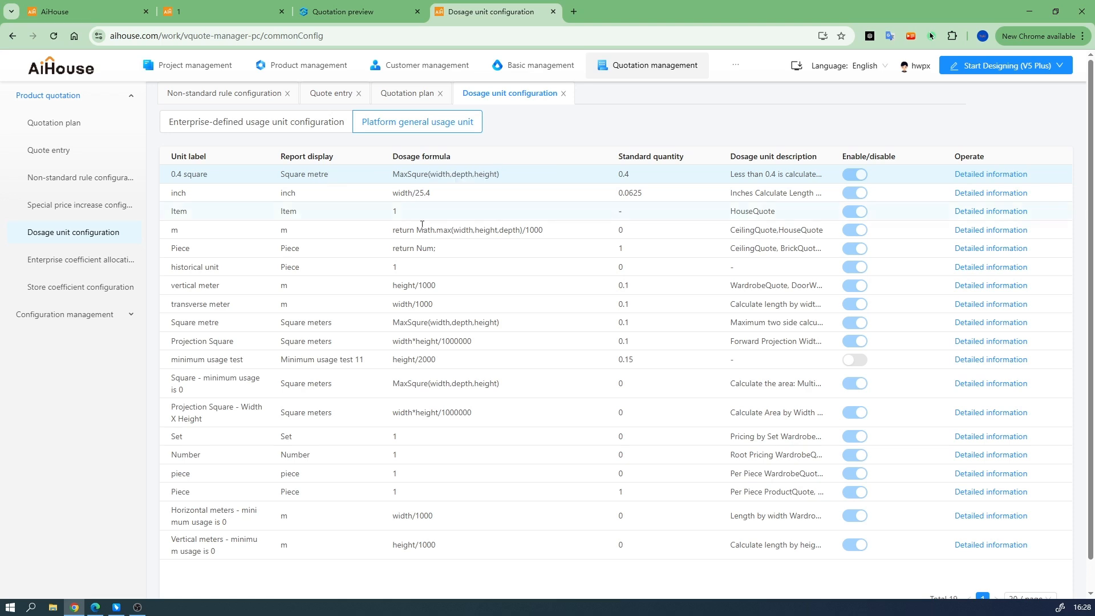
drag(393, 231, 454, 234)
click(498, 220)
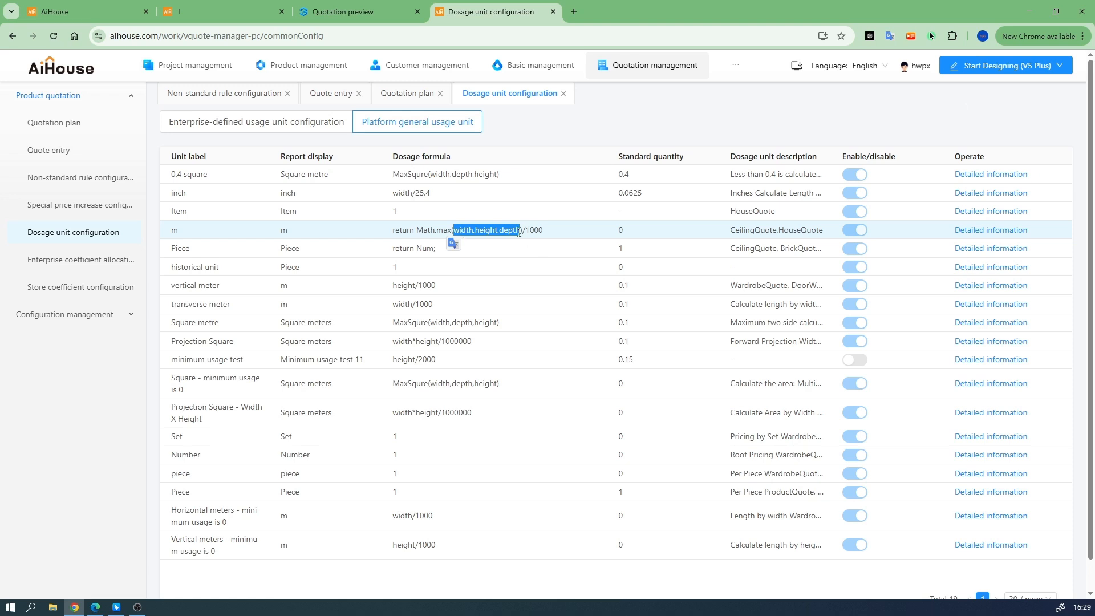
click(543, 235)
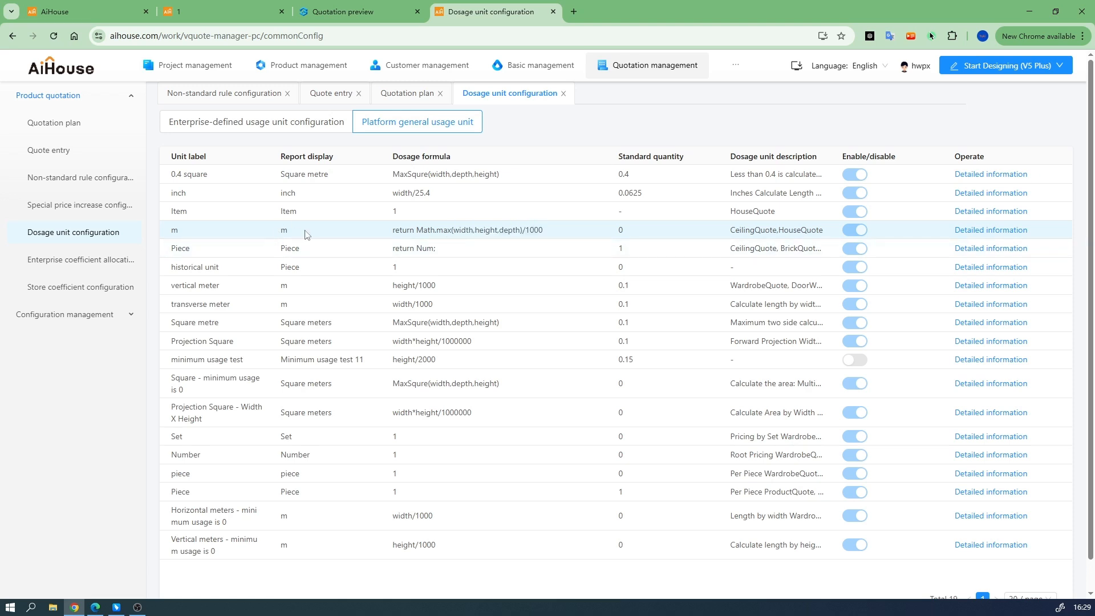
drag(436, 249, 395, 250)
click(444, 253)
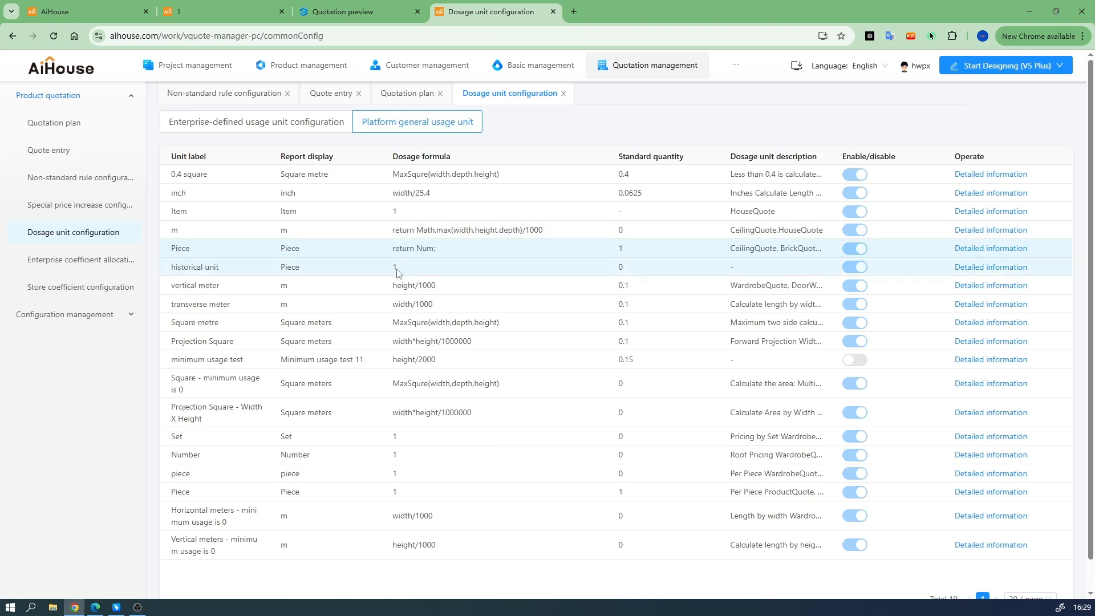
drag(401, 268, 393, 272)
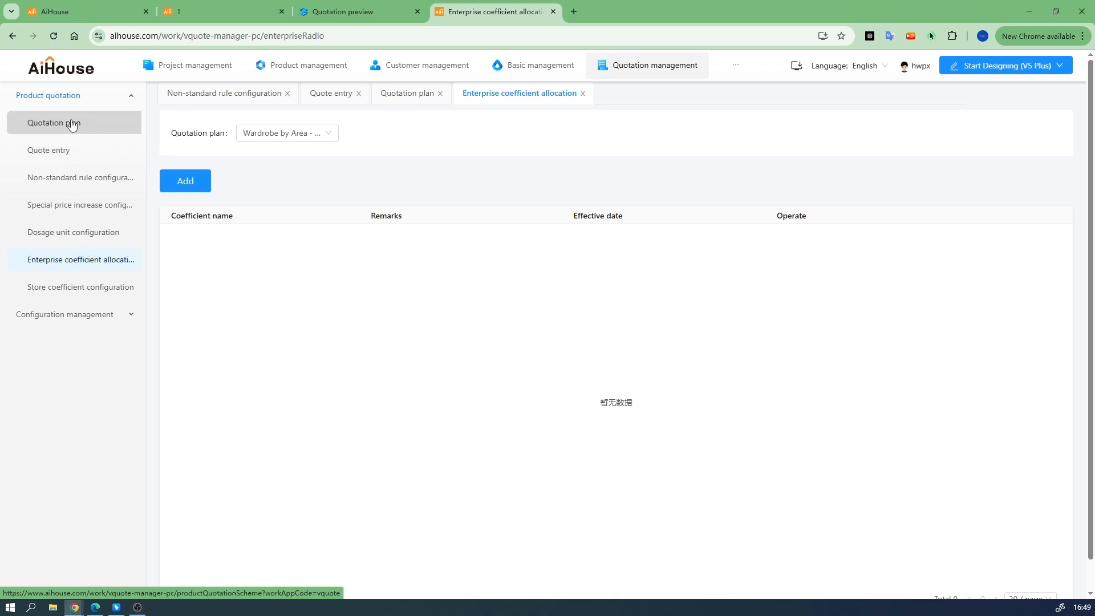
Step: Set Opening factor to Yes in the Wardrobe by Area - YUKI quotation plan and submit the change
click(94, 133)
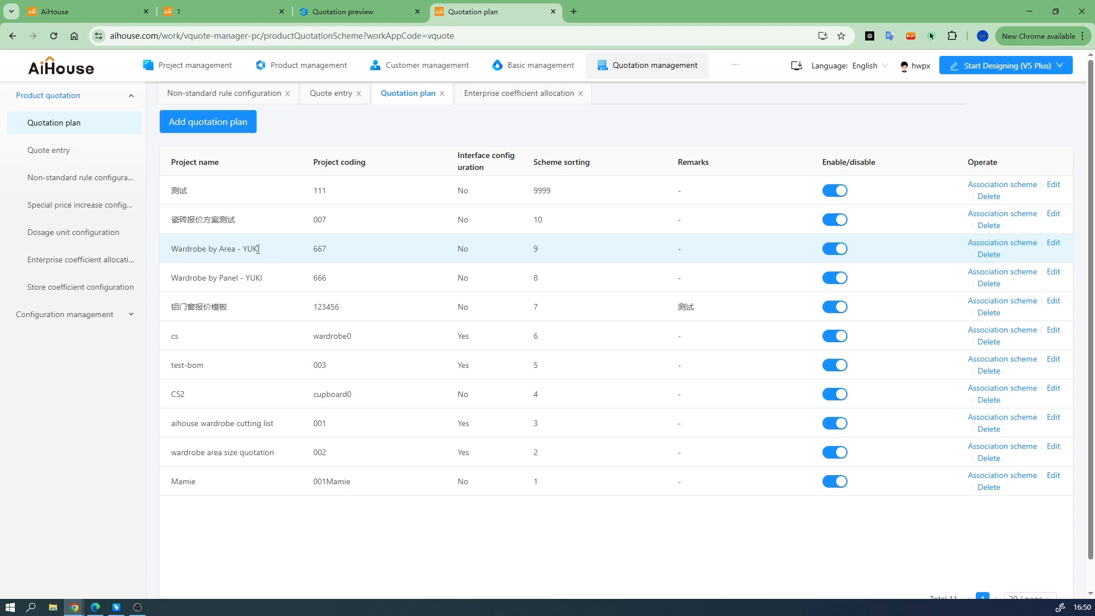
click(1053, 243)
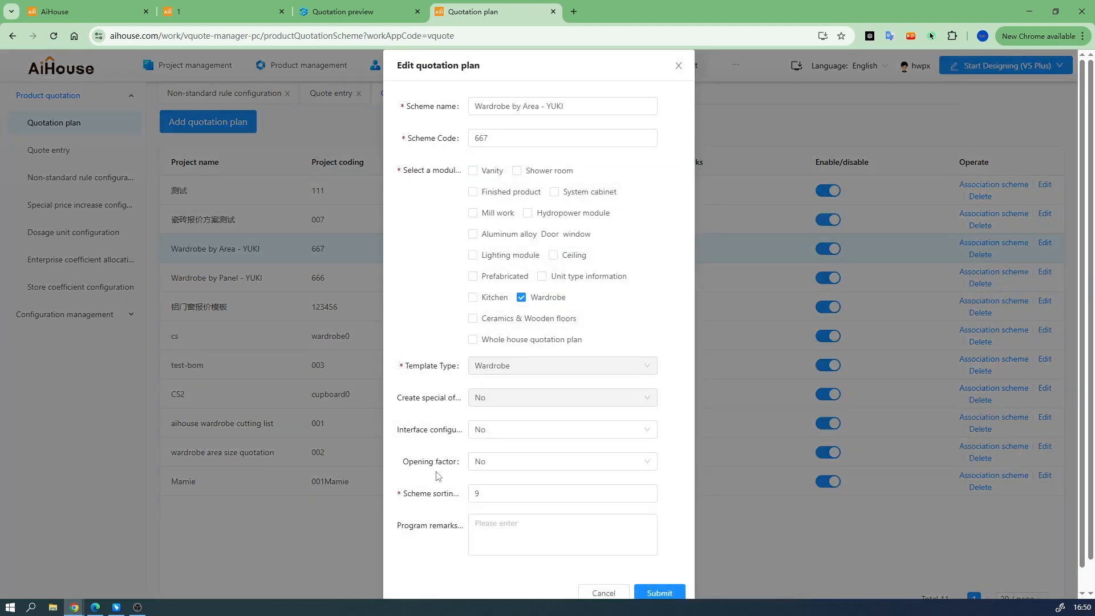
click(520, 464)
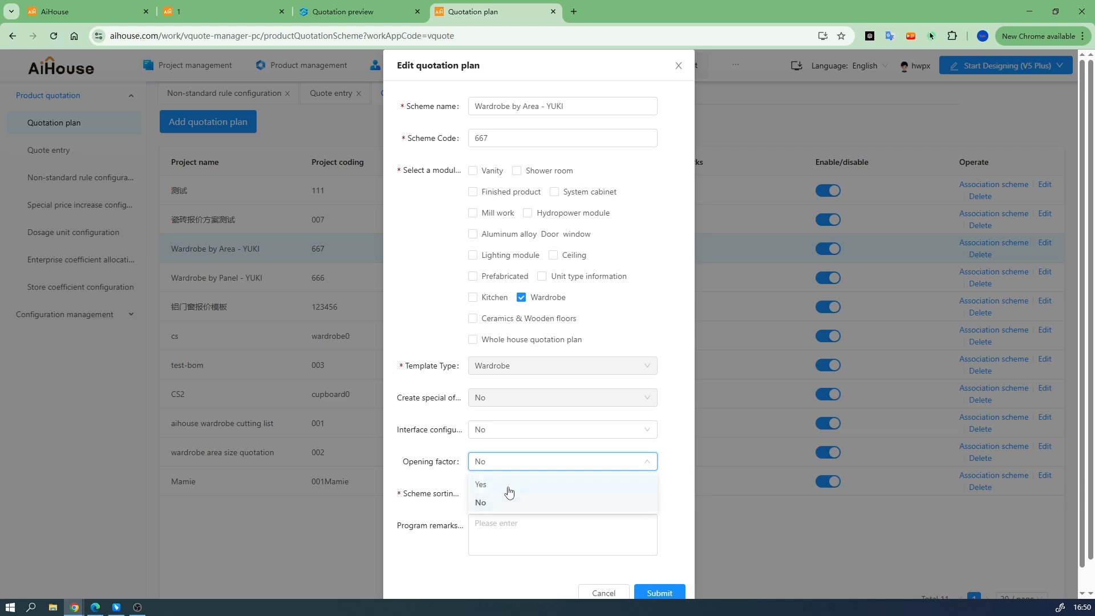
click(508, 489)
click(661, 594)
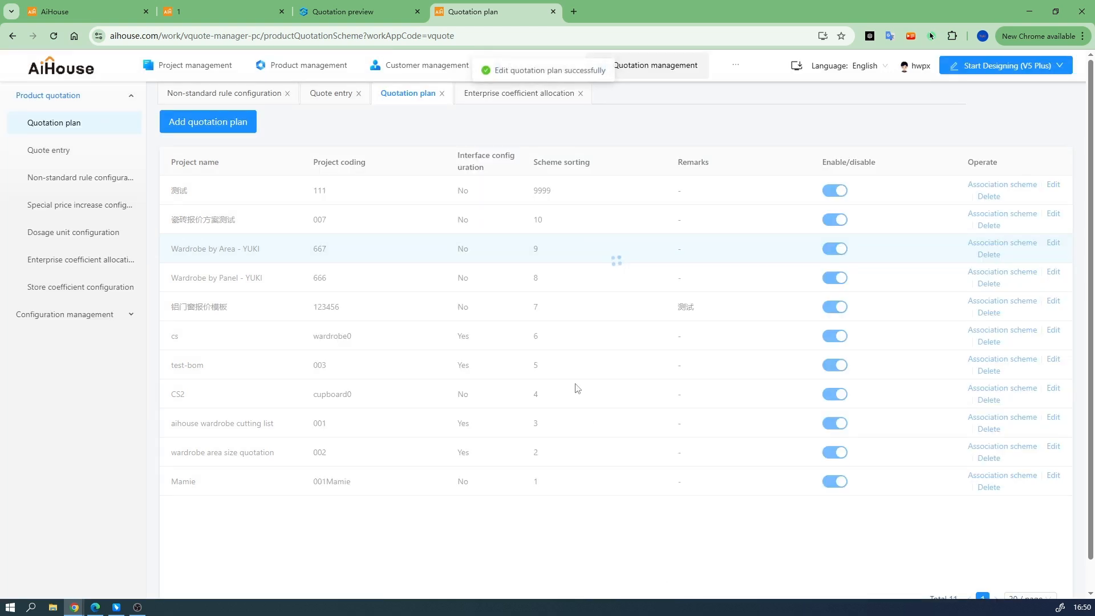
Step: Start a new enterprise coefficient for the Wardrobe by Area quotation plan and name it "Area A 0.8-1.2"
click(504, 97)
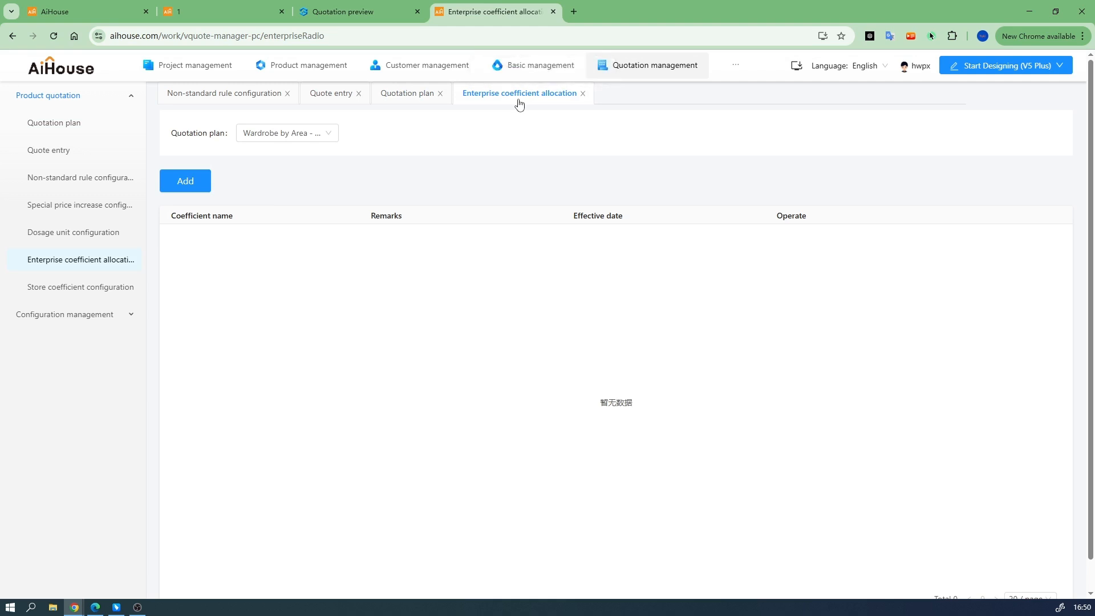
click(316, 139)
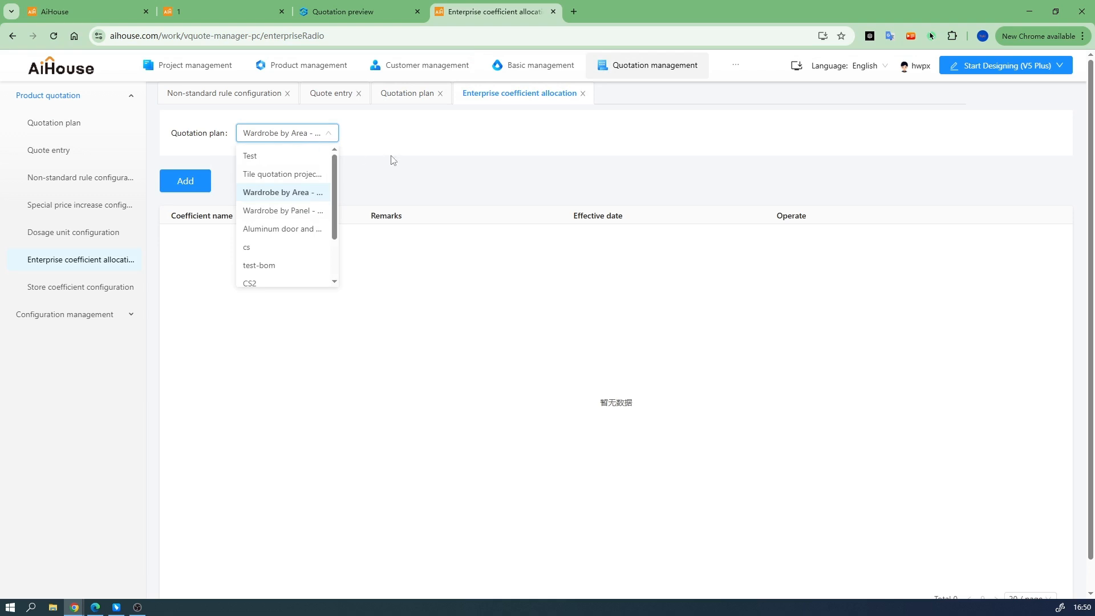
click(425, 163)
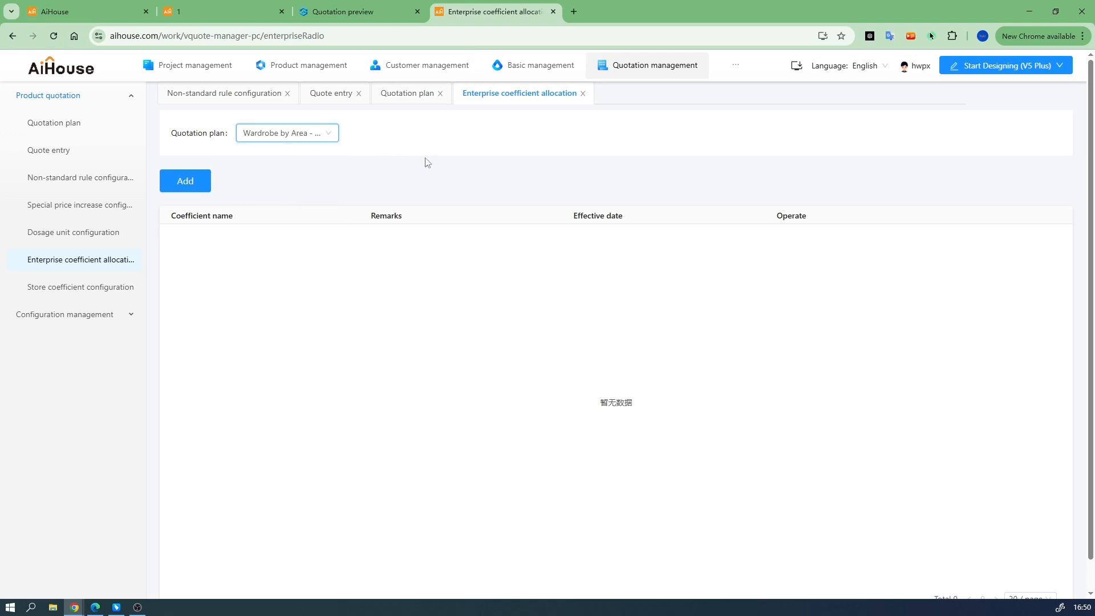
click(181, 184)
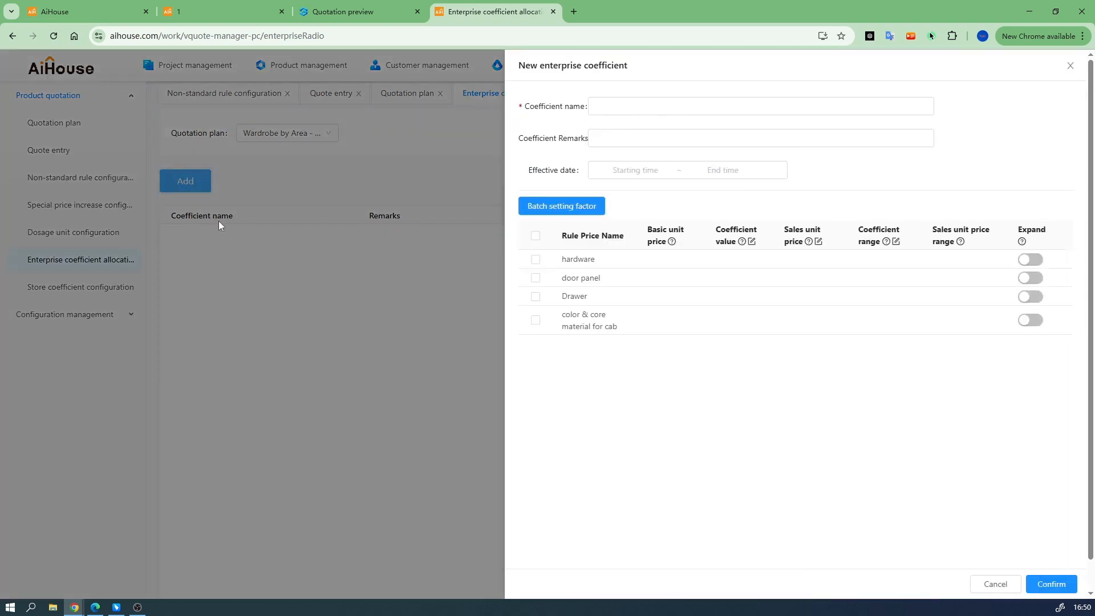
click(646, 107)
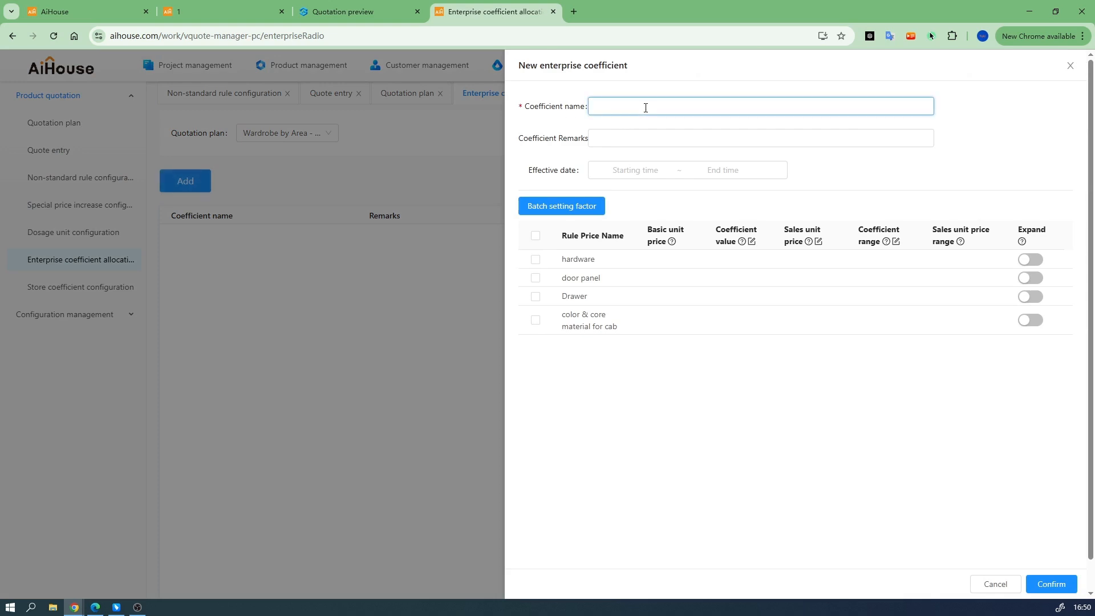
text(S)
text(Area)
text( A)
text( 0.8)
text(-1.2)
click(601, 140)
Step: Batch-set all four rule prices to a coefficient value of 1.2 with a coefficient range of 0.8 to 1.5
click(535, 235)
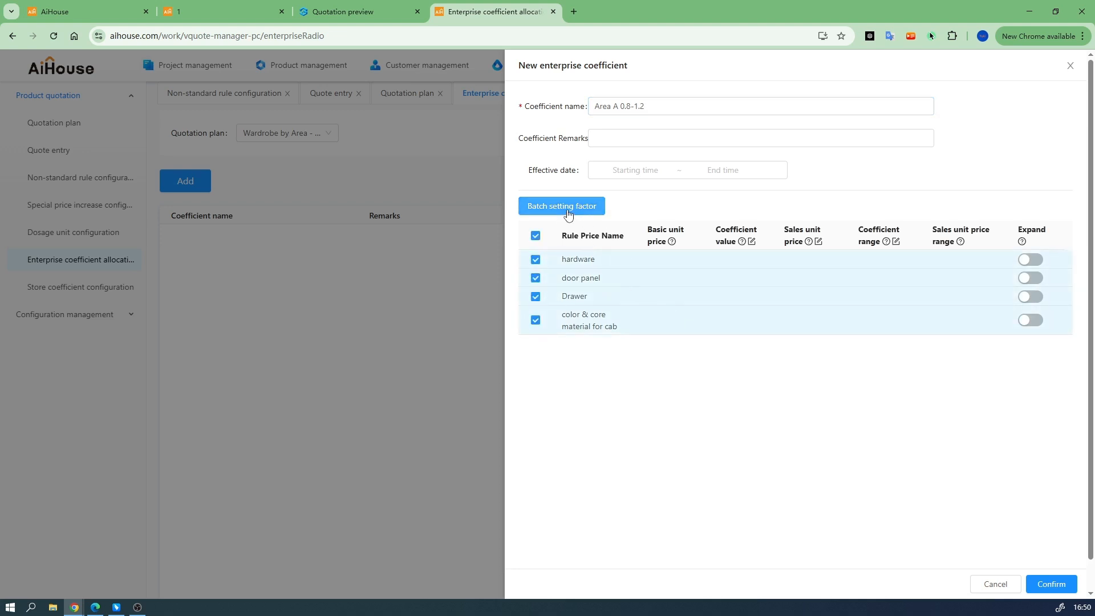
click(569, 208)
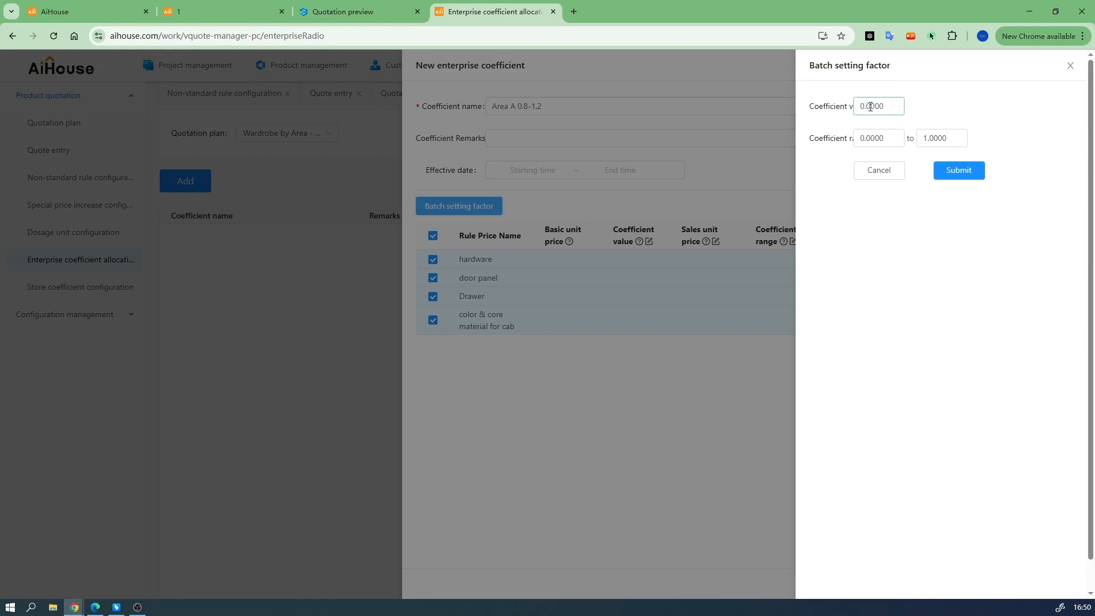
click(868, 107)
double_click(886, 107)
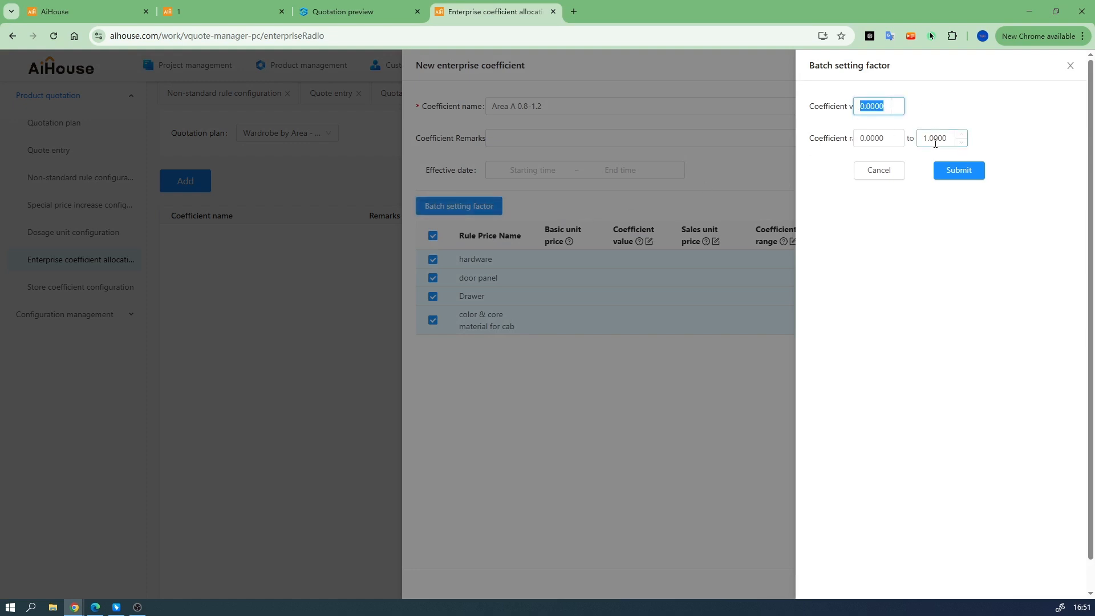
text(1.2)
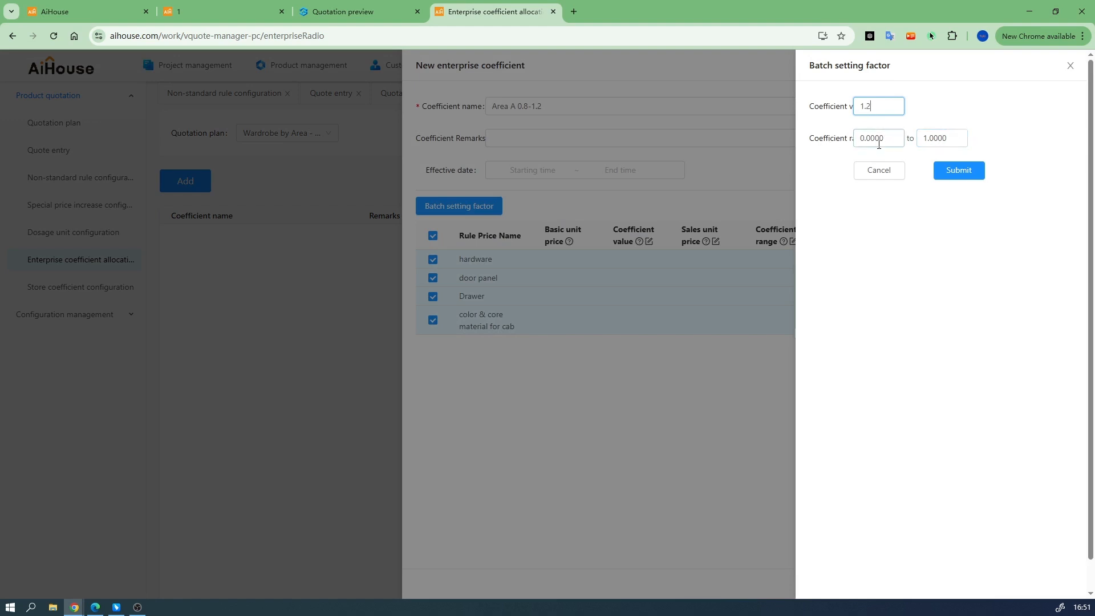
click(887, 142)
drag(871, 138, 866, 138)
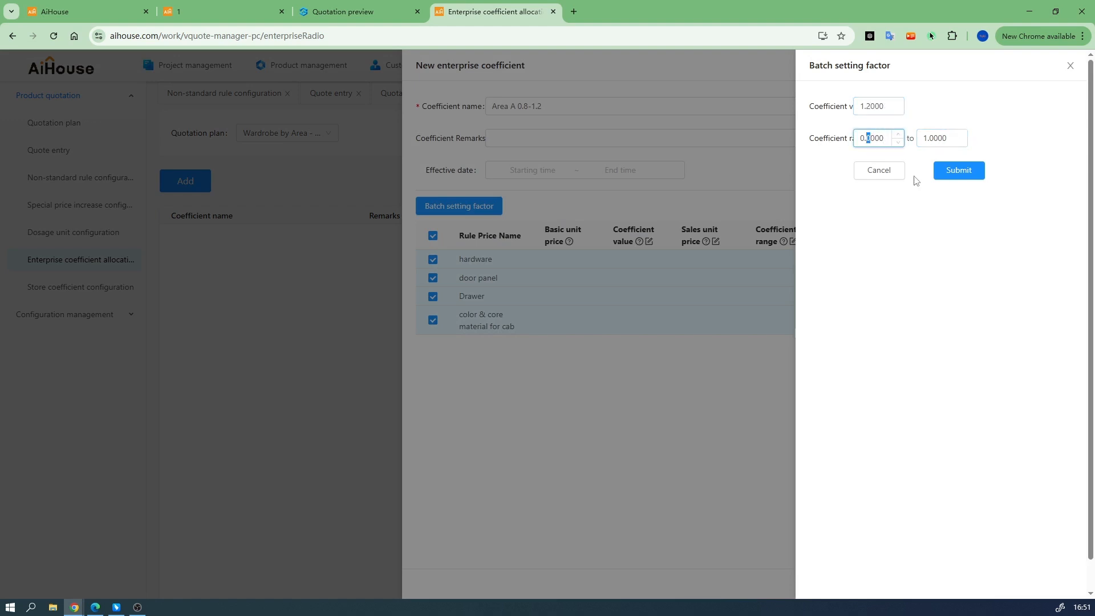
text(8)
drag(938, 139, 930, 139)
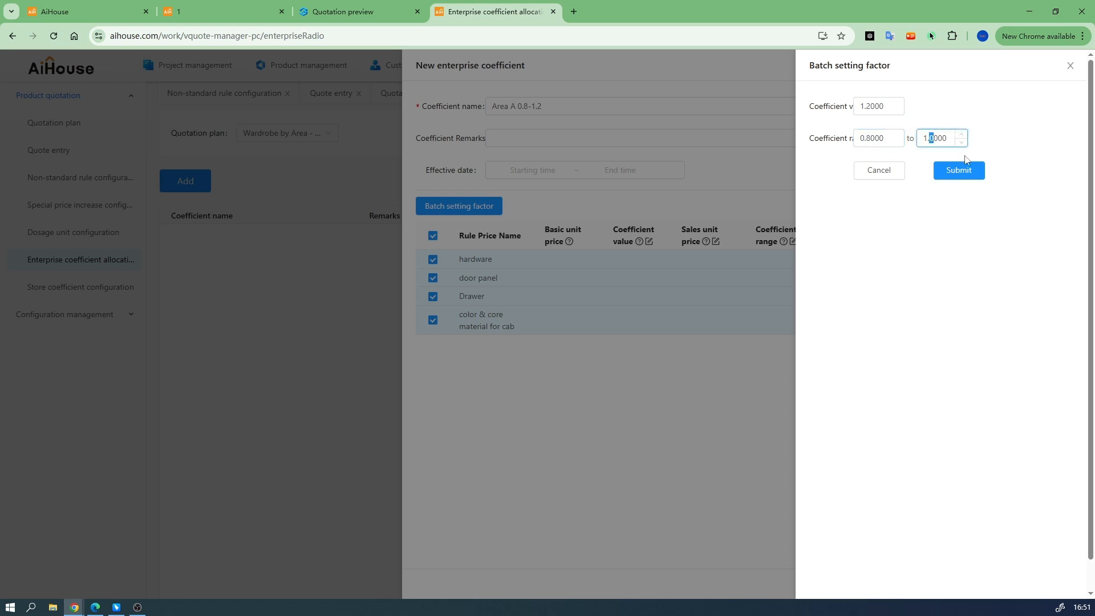
text(5)
click(968, 177)
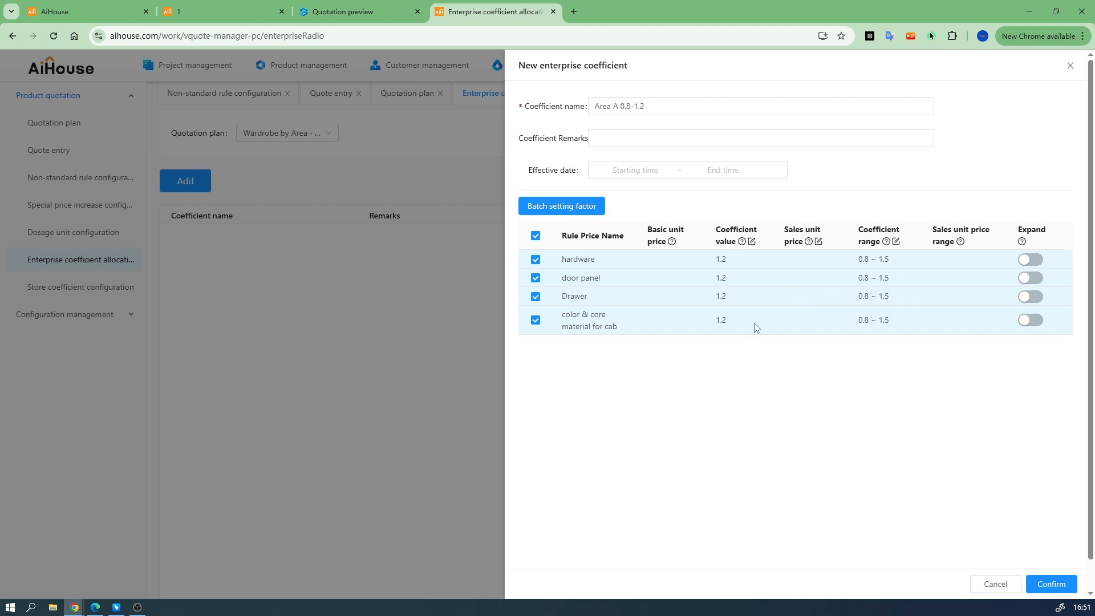
Step: Expand the color & core material for cab rule and set its entry 1 to coefficient value 1.5 with range 1 to 1
click(1035, 321)
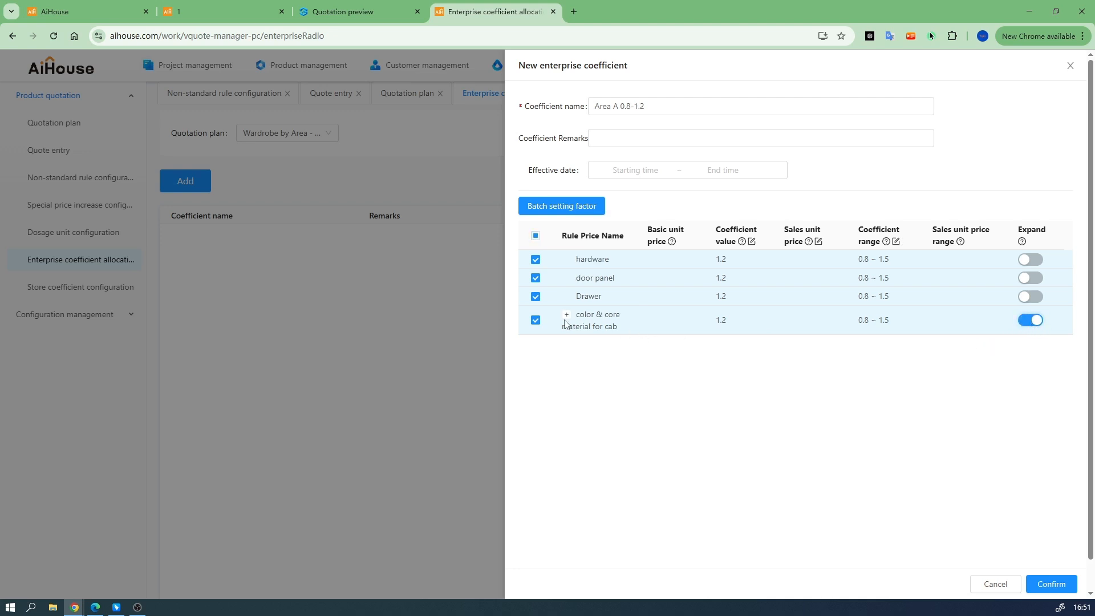
click(566, 314)
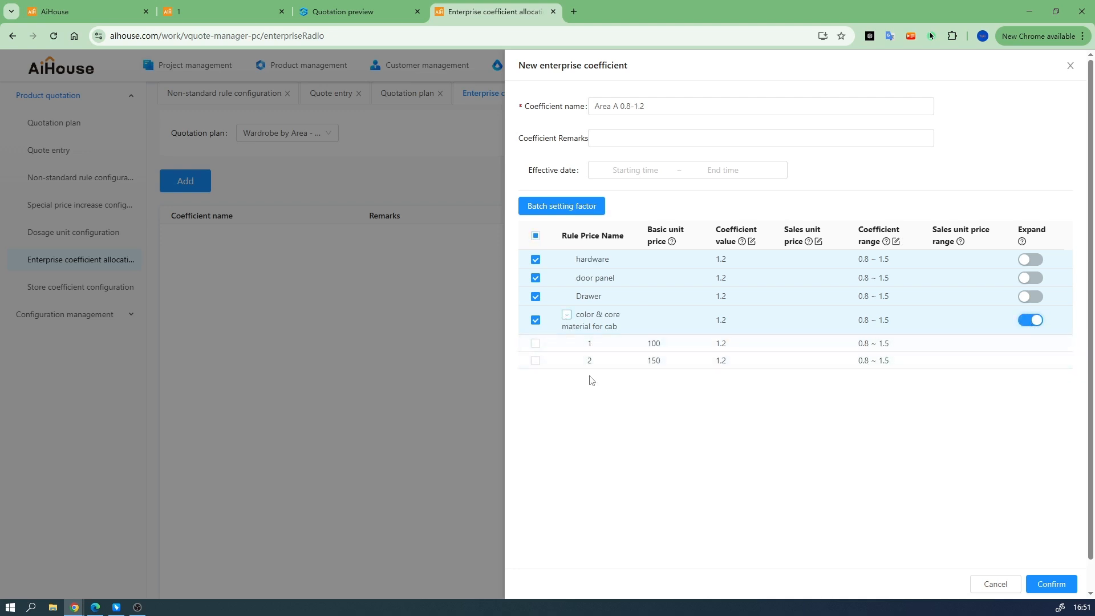
click(535, 236)
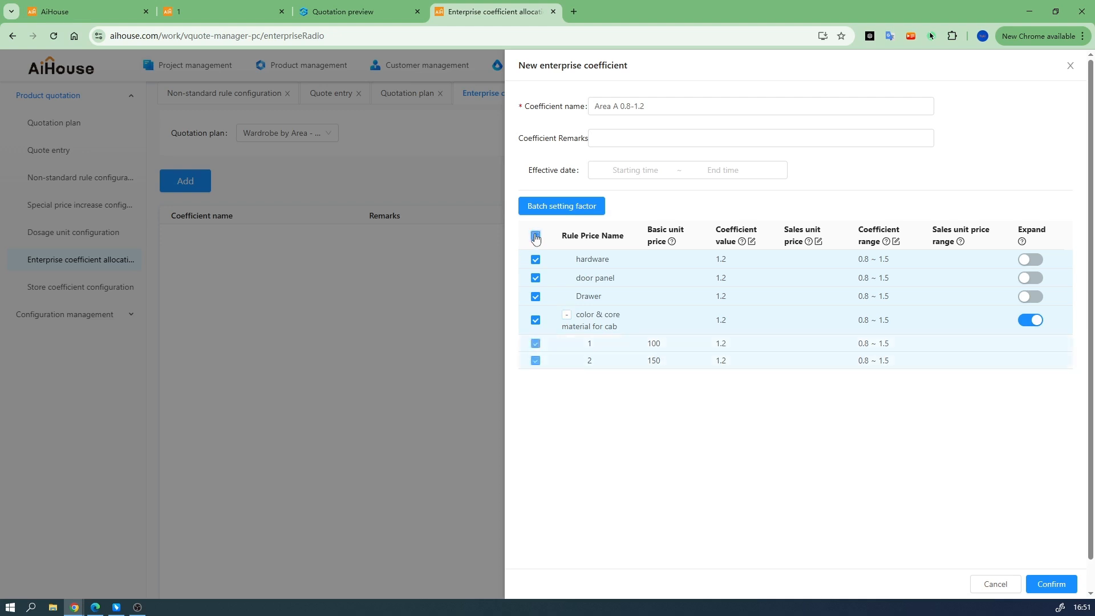
click(535, 235)
click(534, 344)
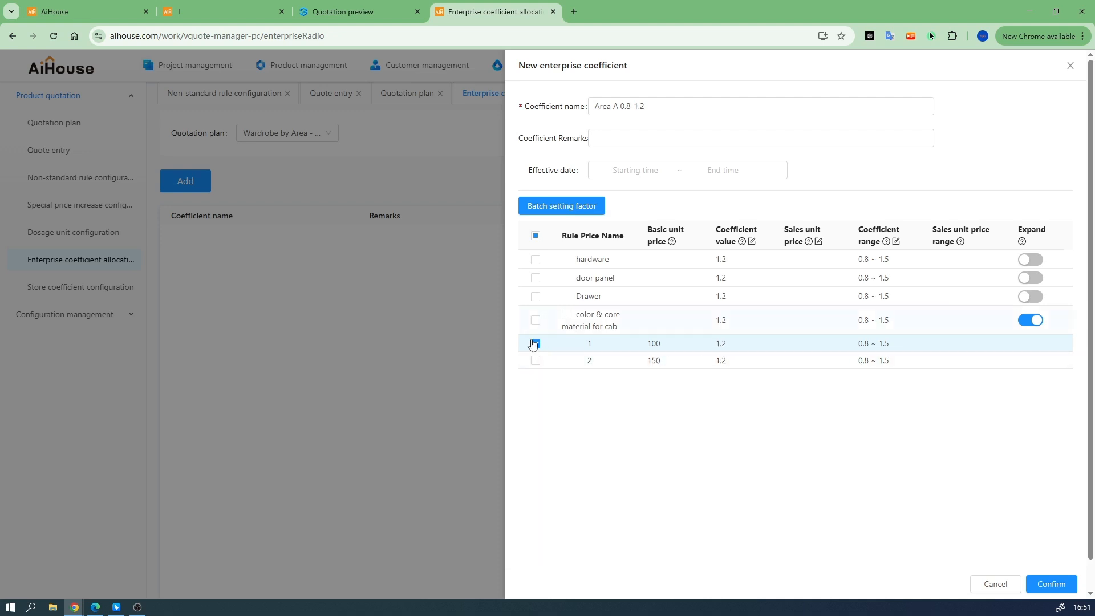
click(555, 210)
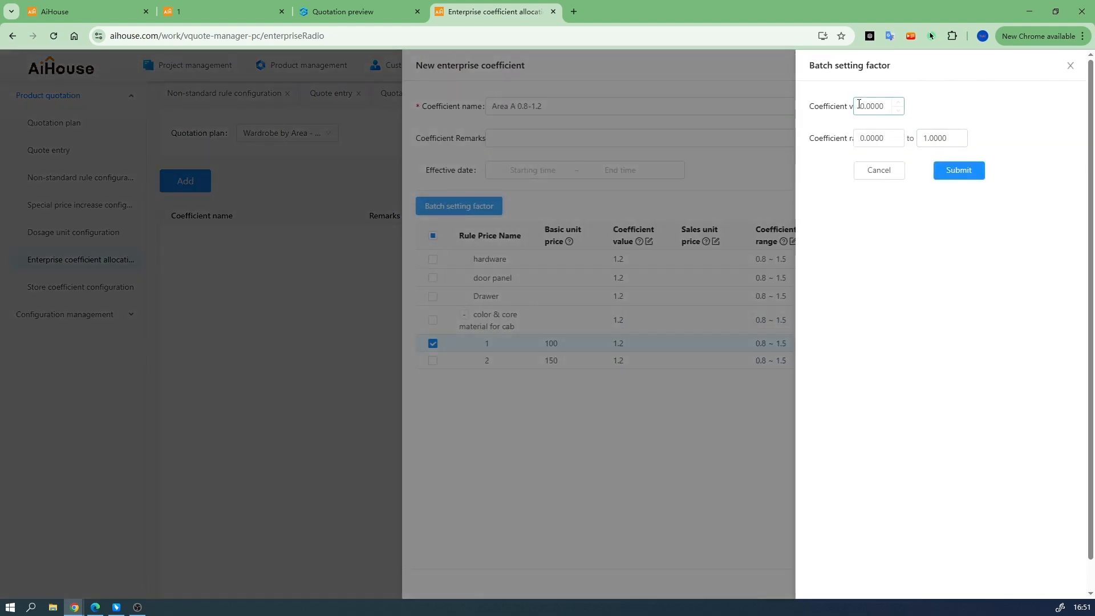
drag(858, 105, 864, 106)
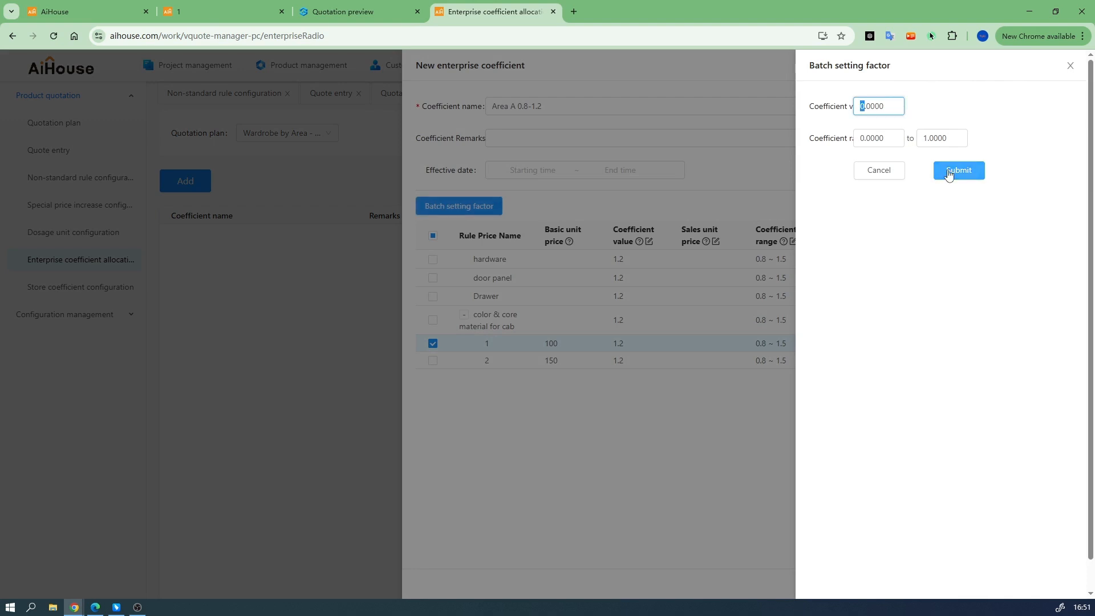
text(1.5)
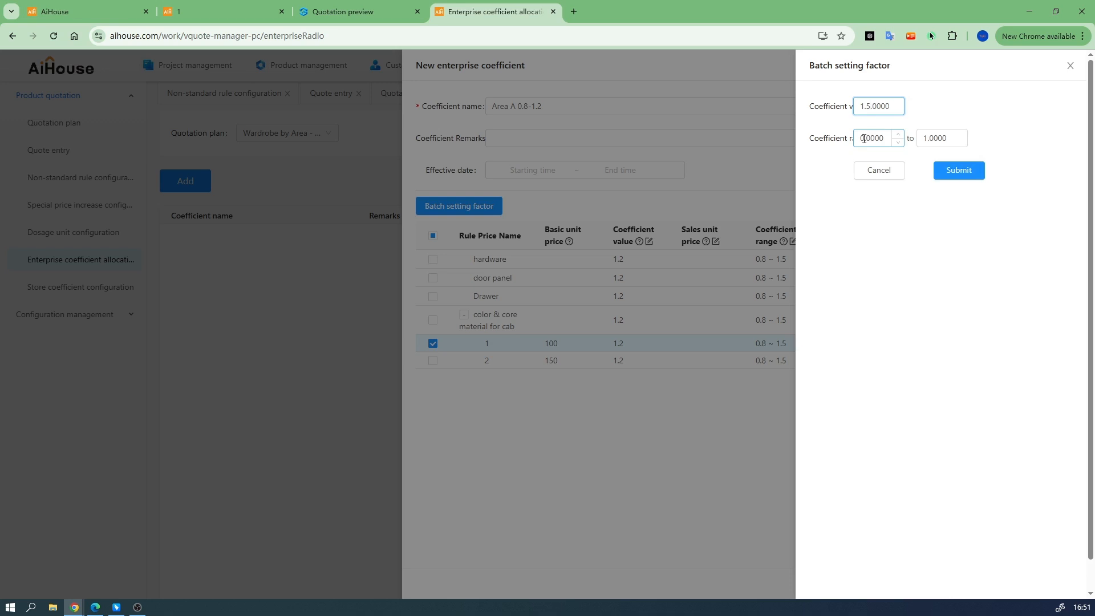
drag(864, 138, 861, 138)
text(1)
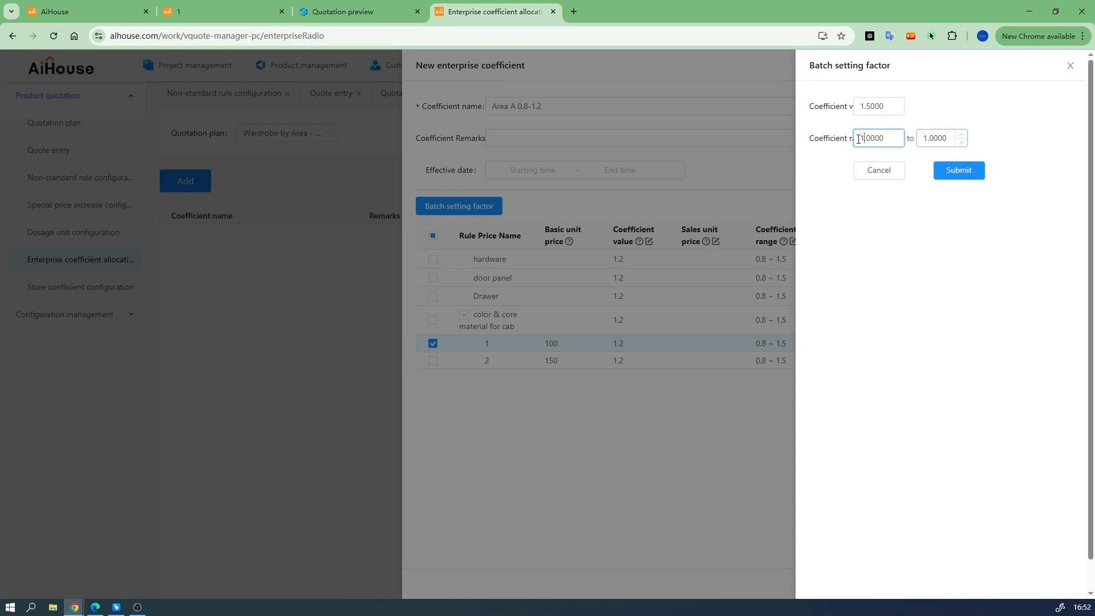
click(959, 171)
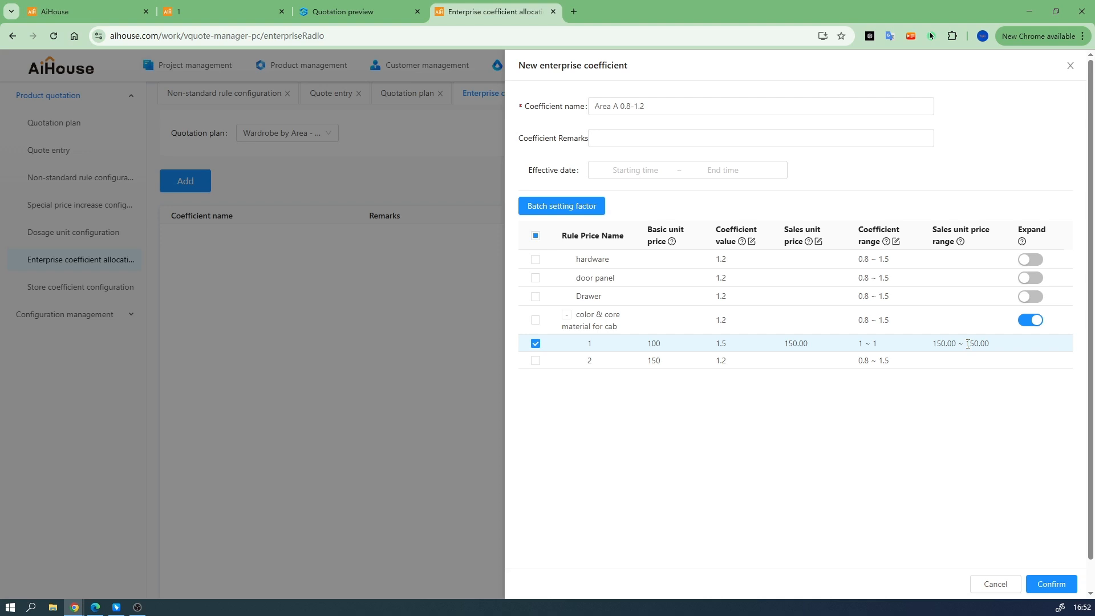
Step: Save the Area A 0.8-1.2 enterprise coefficient and assign it to the 【Demo】Agent store
click(1051, 584)
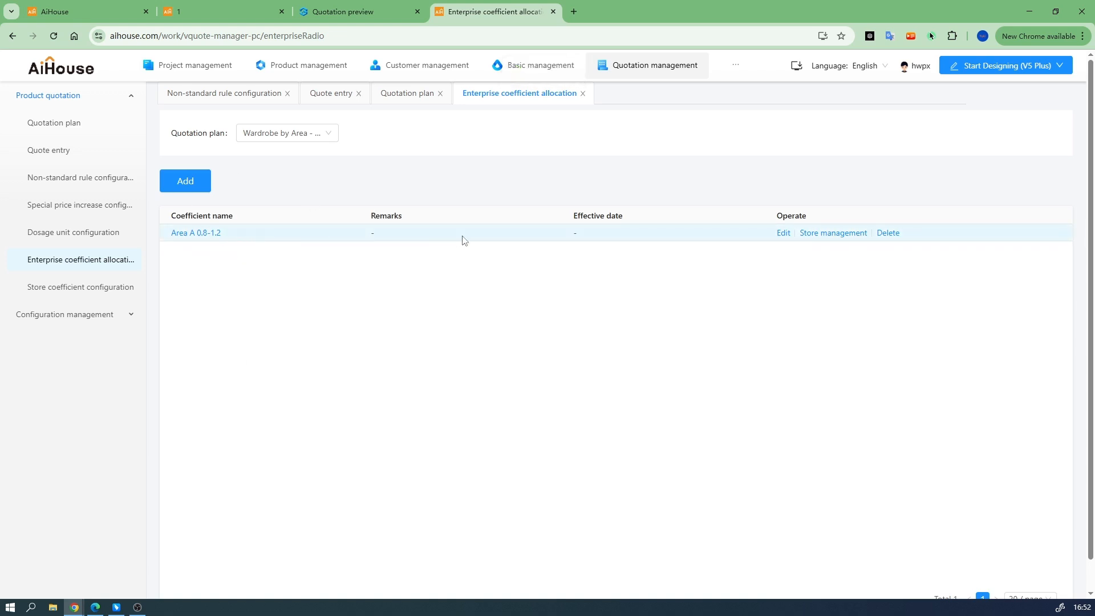
click(817, 235)
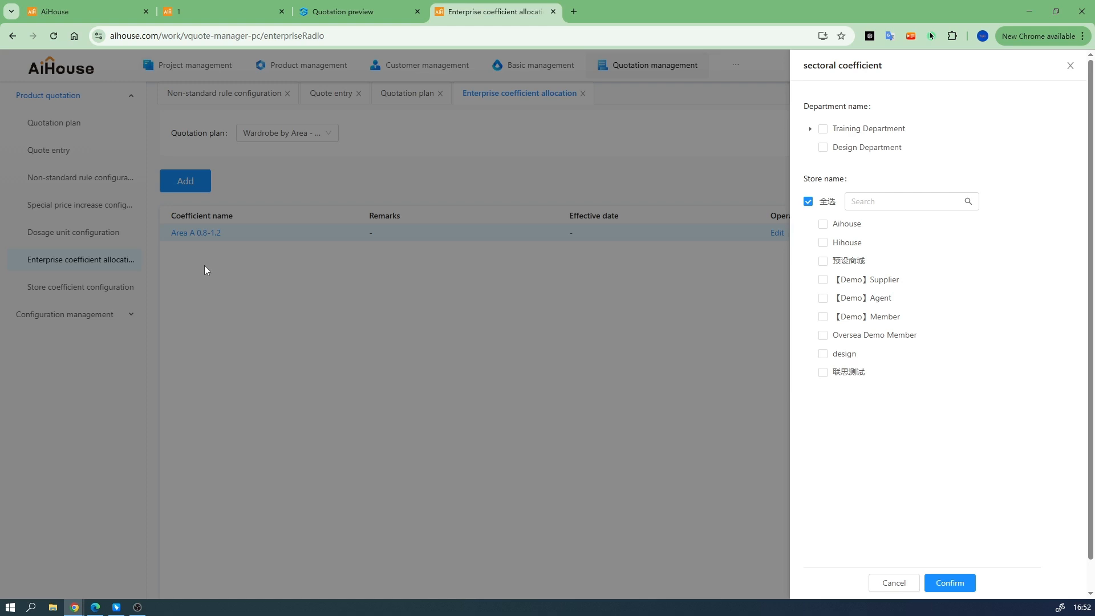
click(822, 299)
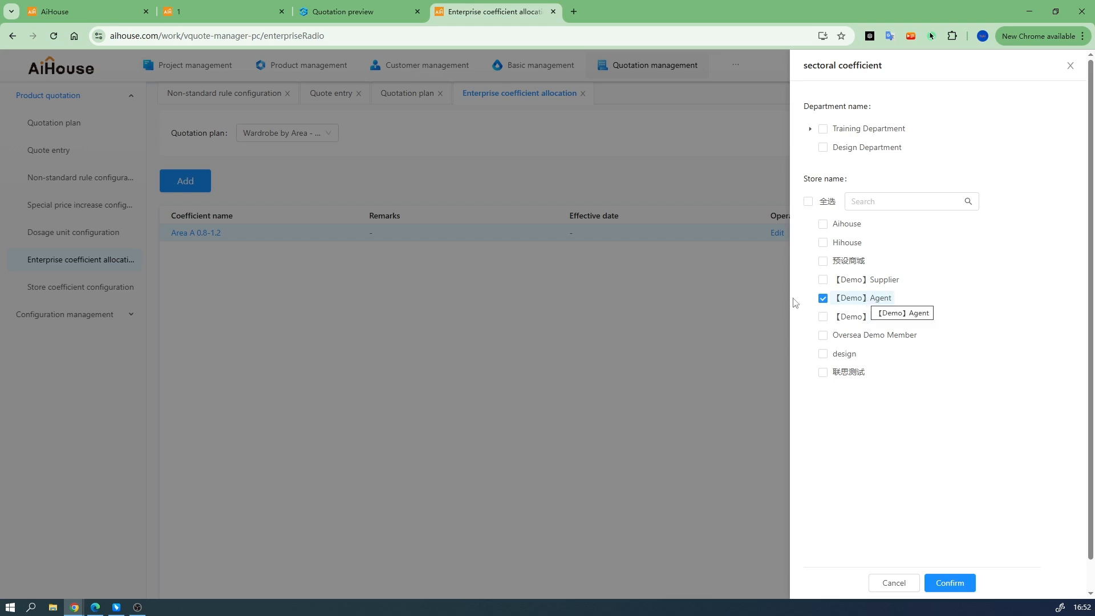
click(949, 582)
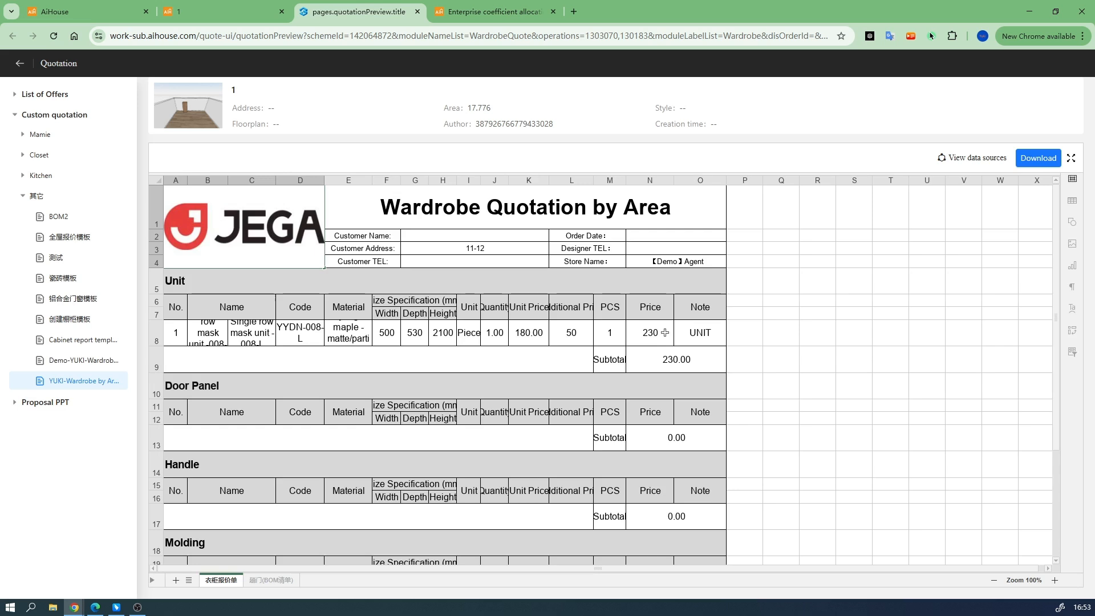
Step: Open the list of all roles in Basic management and start adding a new role
click(473, 4)
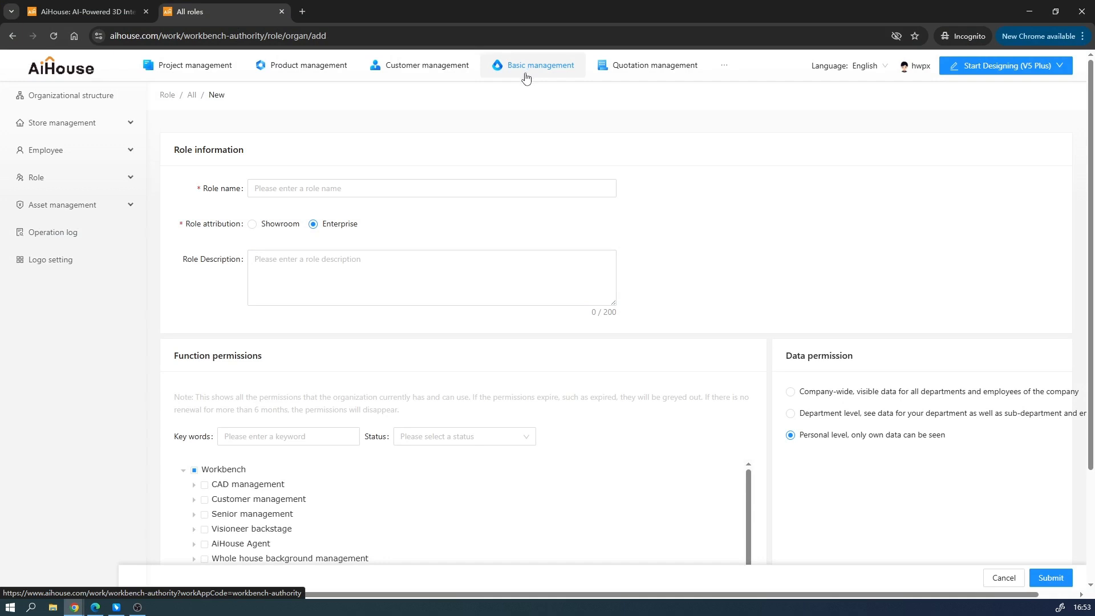
click(86, 180)
click(77, 238)
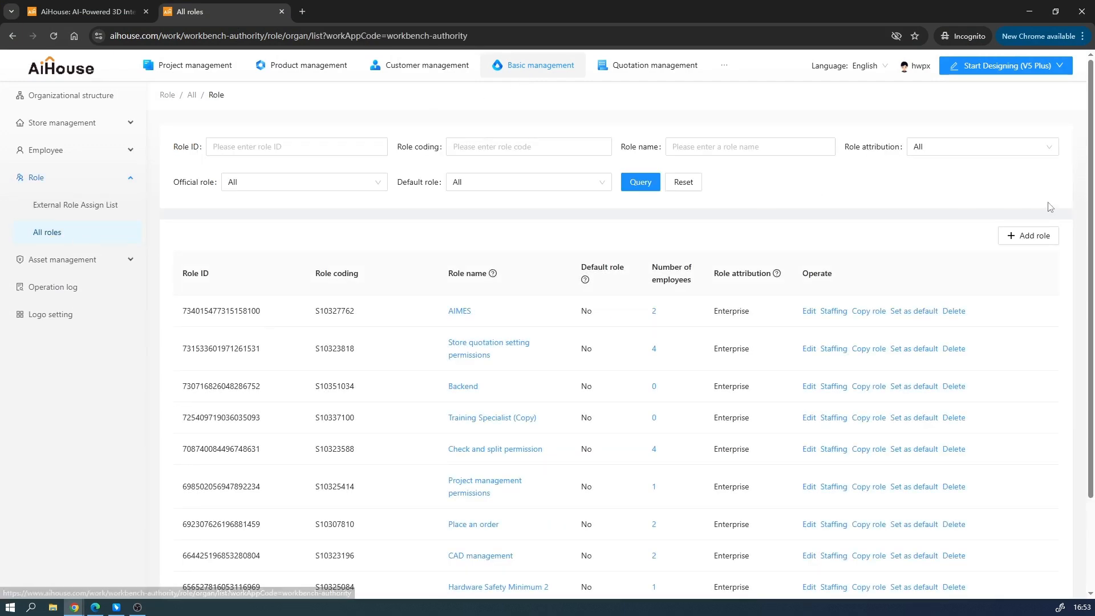
click(1024, 238)
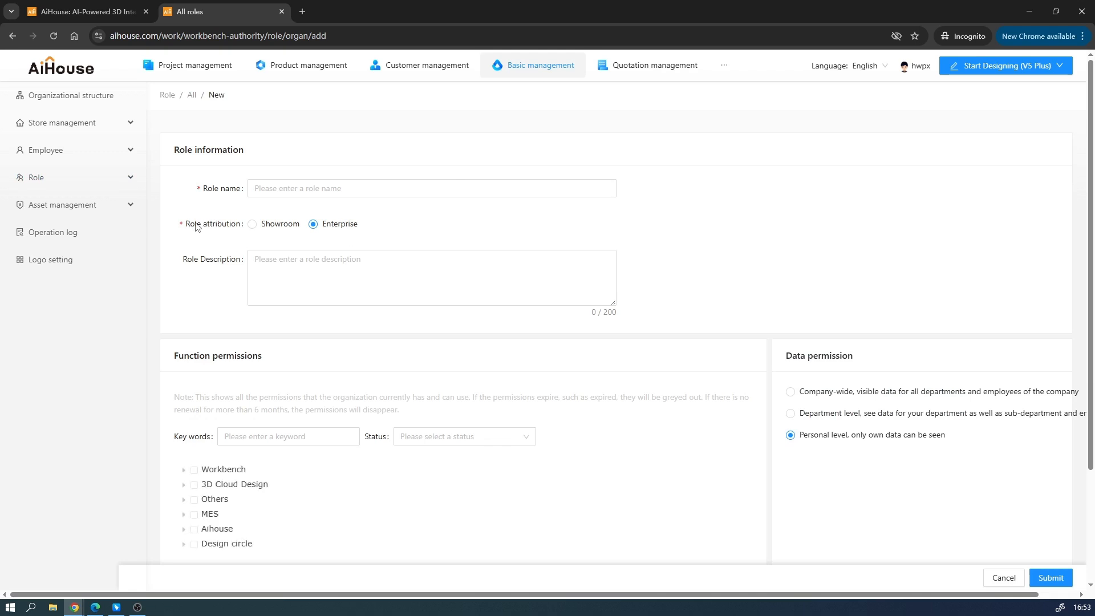
Step: Grant the new role the Store coefficient configuration permission within Workbench's Quotation management, under Product quotation
scroll(202, 225, down, 3)
click(184, 327)
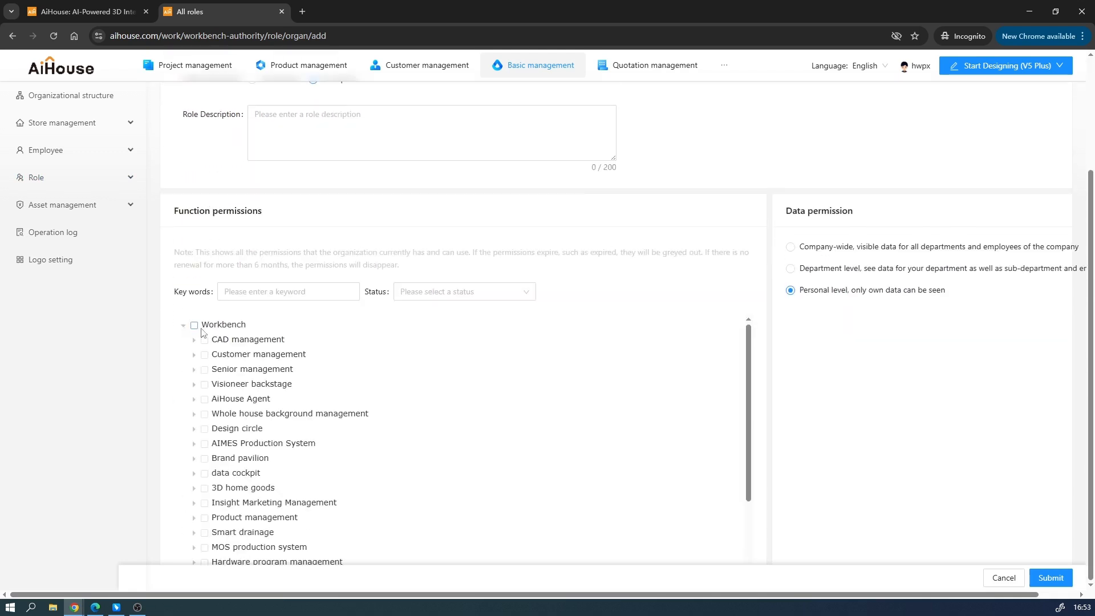
scroll(223, 330, down, 2)
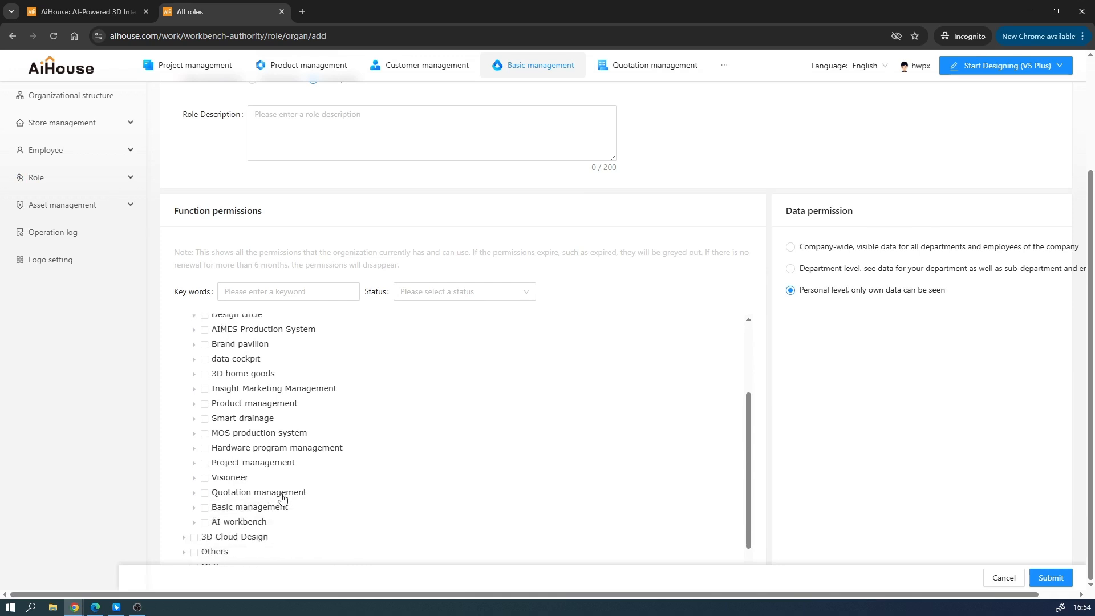
click(192, 494)
scroll(212, 448, down, 2)
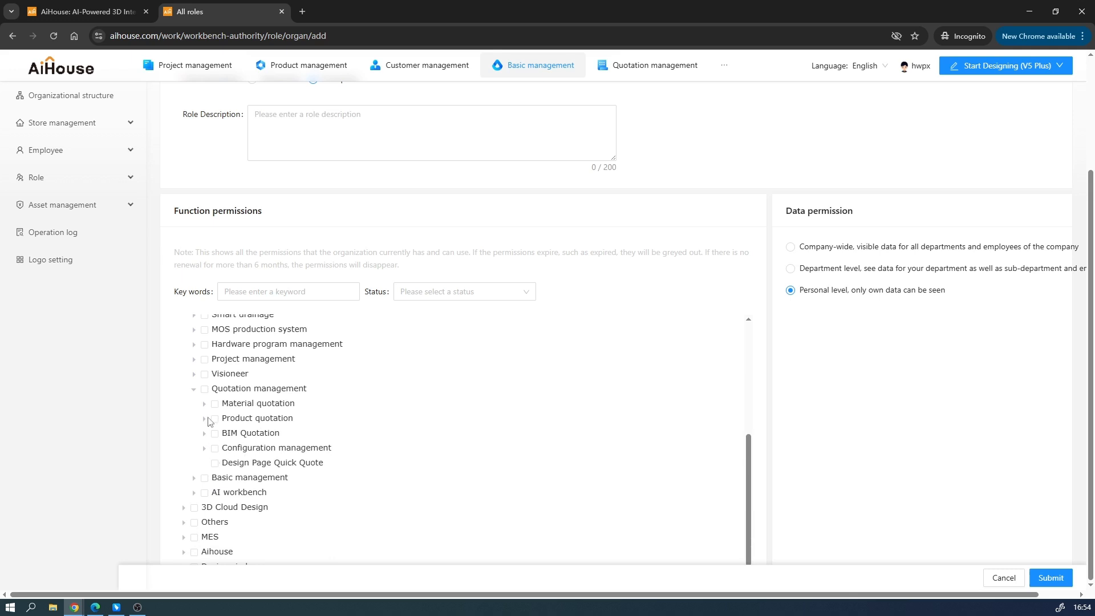
click(205, 422)
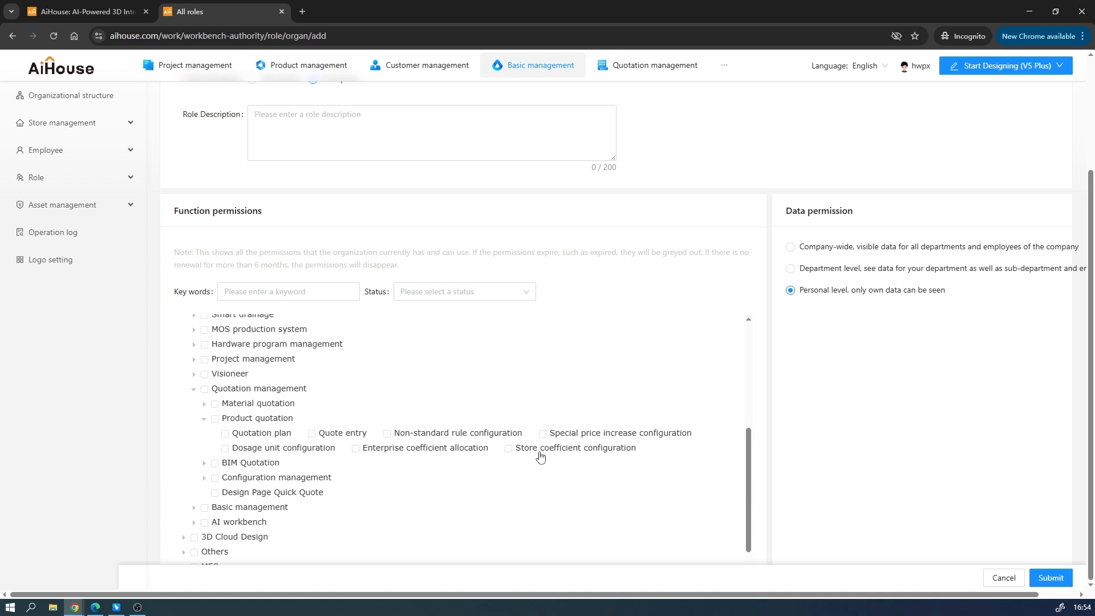
click(509, 450)
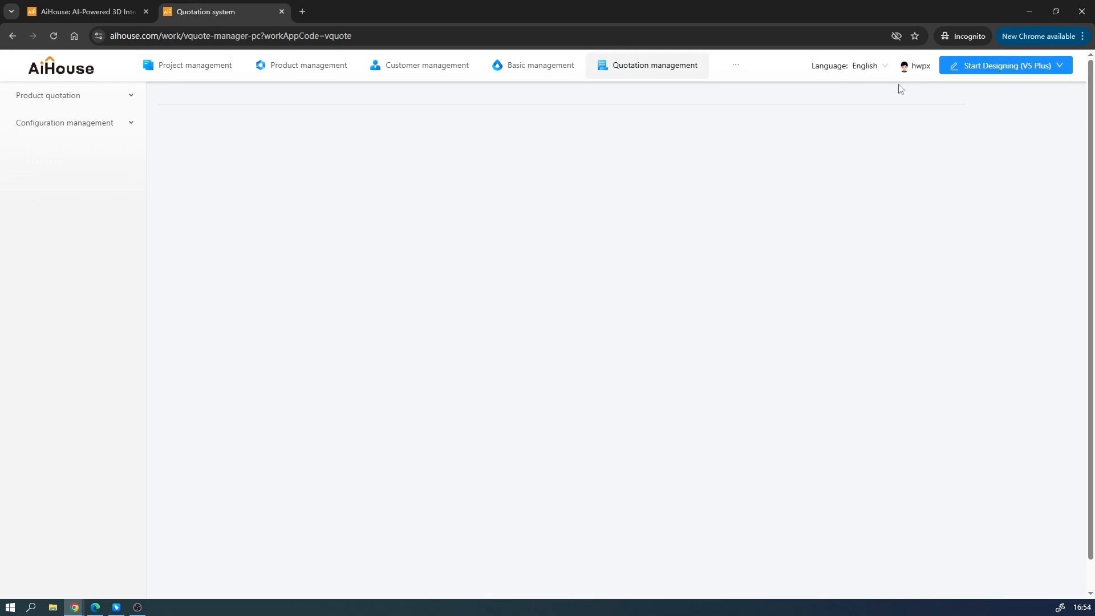
Step: Open the store coefficient configuration in Product quotation for the Wardrobe by Area quotation plan
click(57, 97)
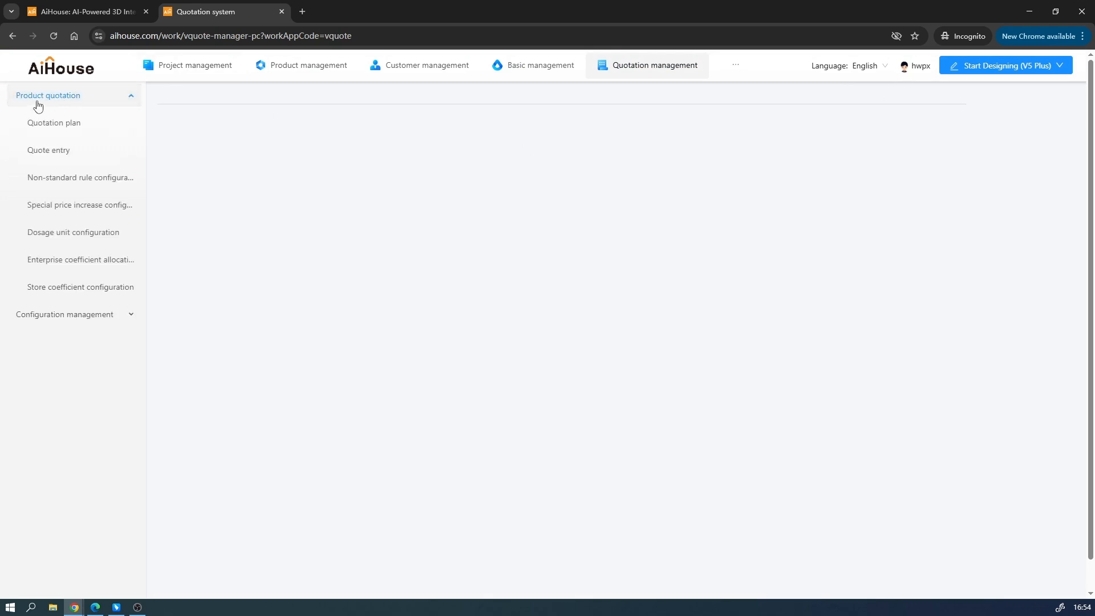
click(68, 291)
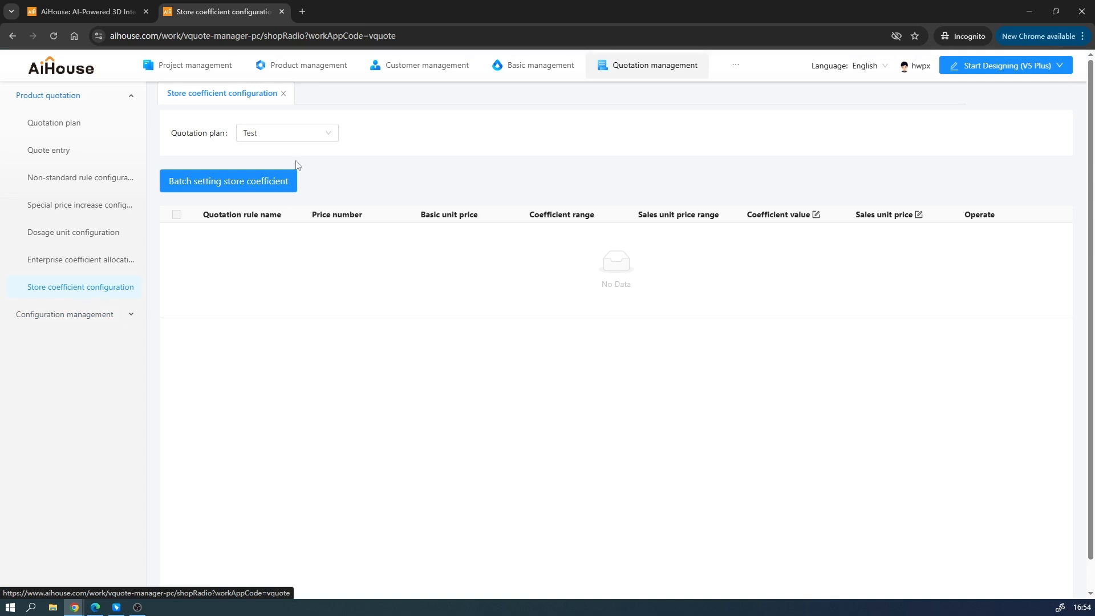
click(287, 137)
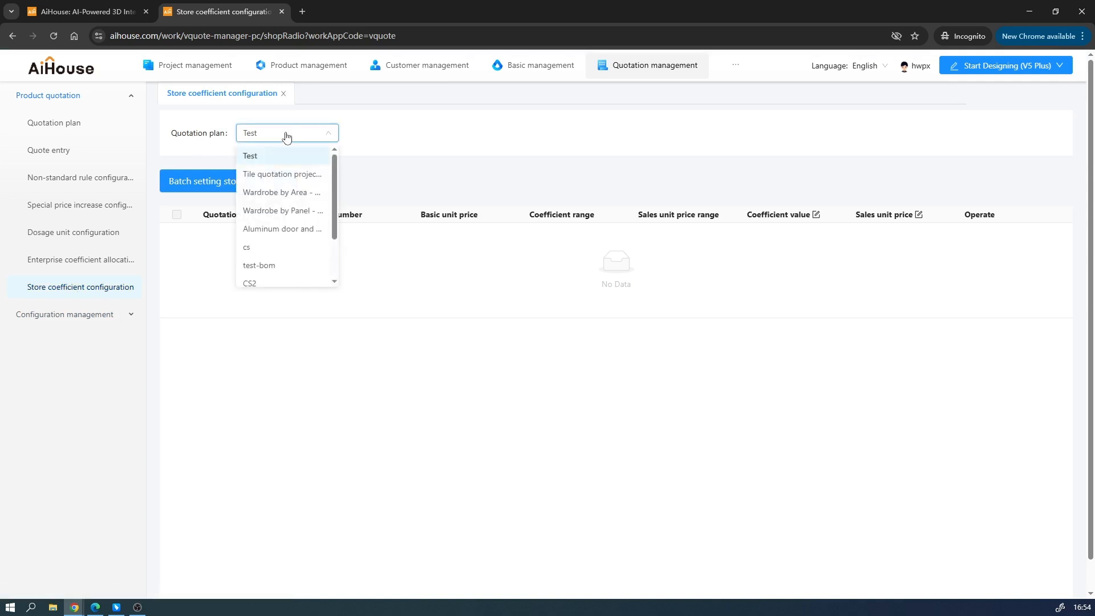
click(290, 207)
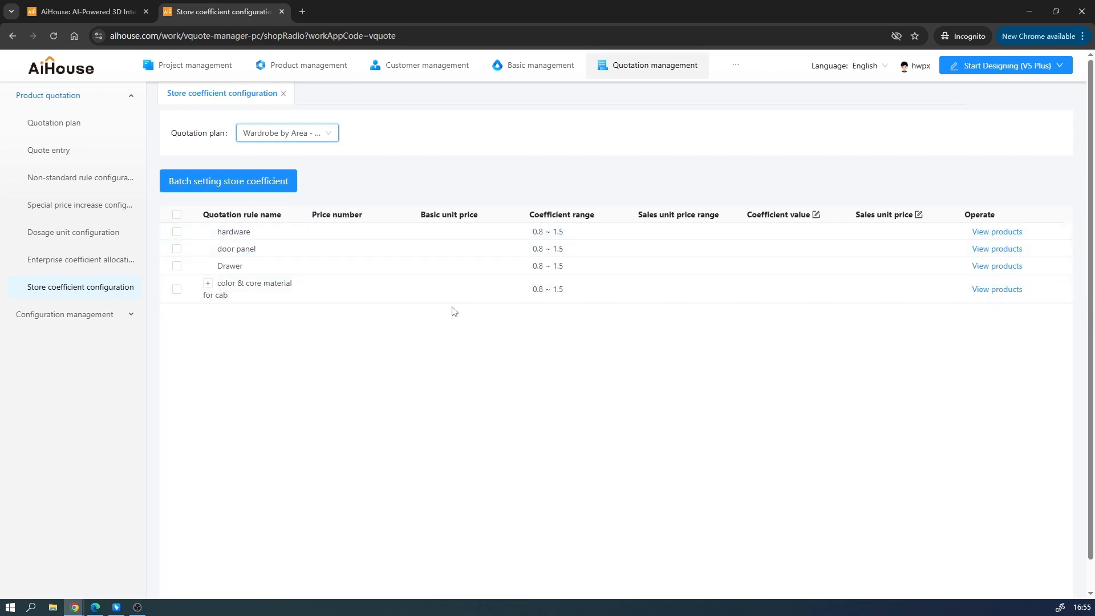
Step: Set the store coefficient value of the Drawer quotation rule to 1.5 and submit it
click(176, 266)
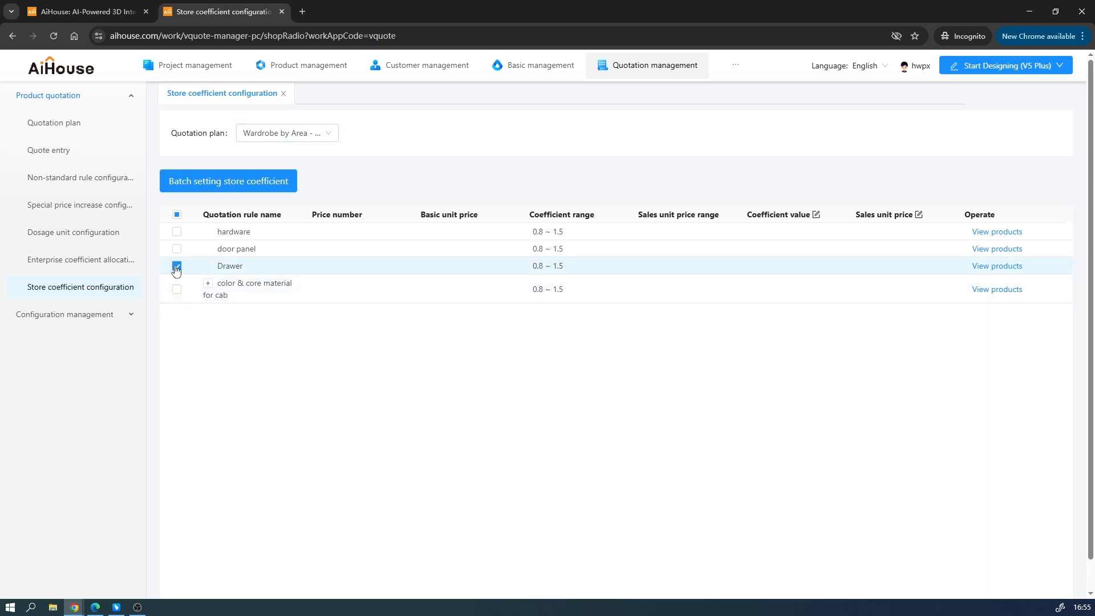
click(217, 186)
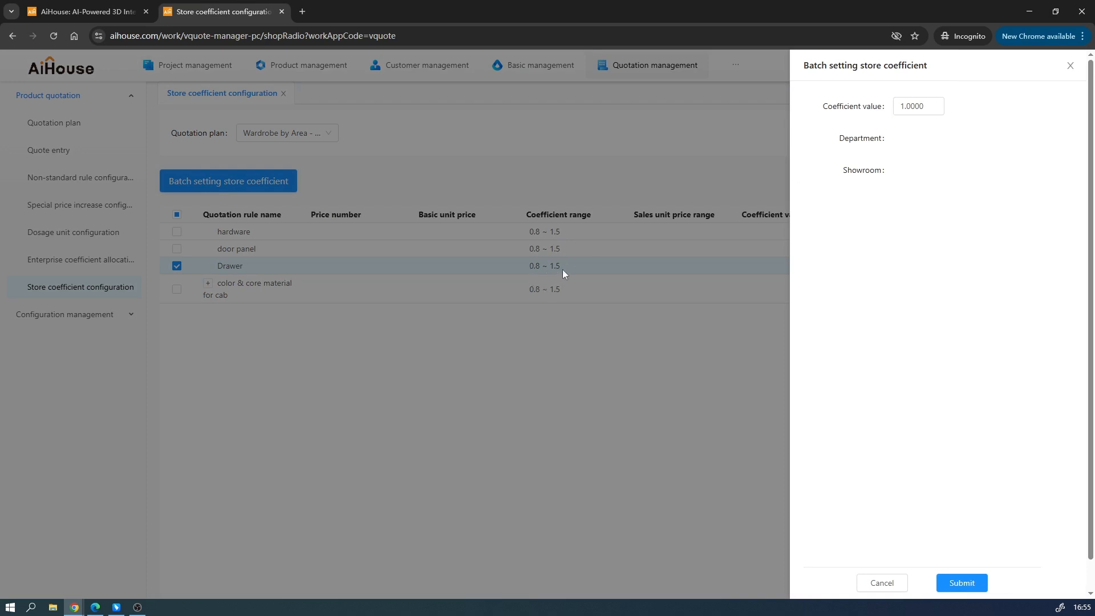
text(1.5)
click(960, 581)
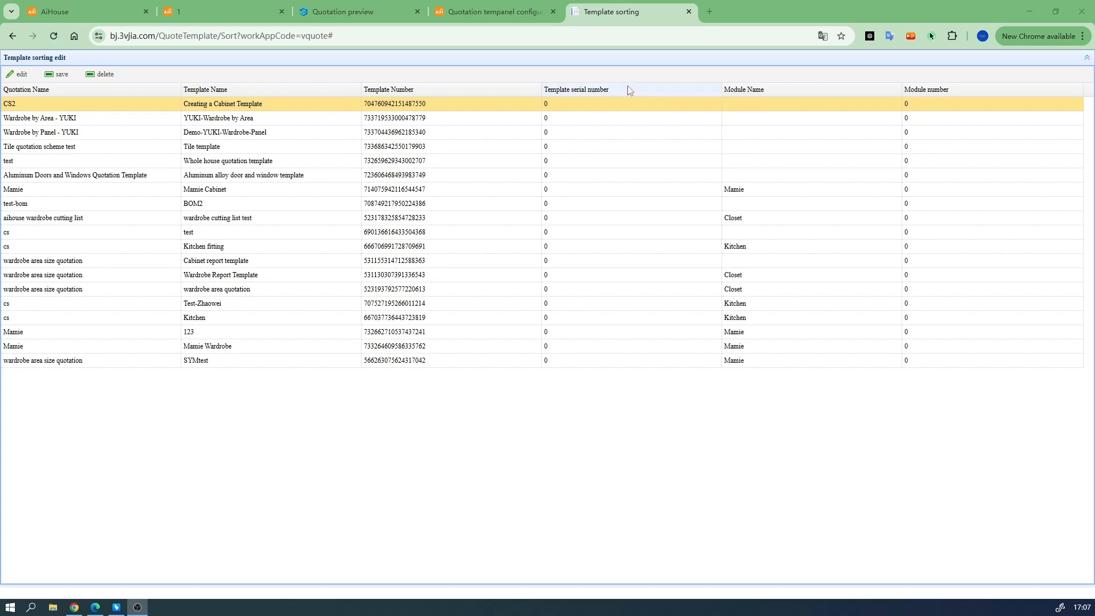
Step: Set the template serial number of the BOM2 template to 1 in the template sorting list and save it
click(342, 11)
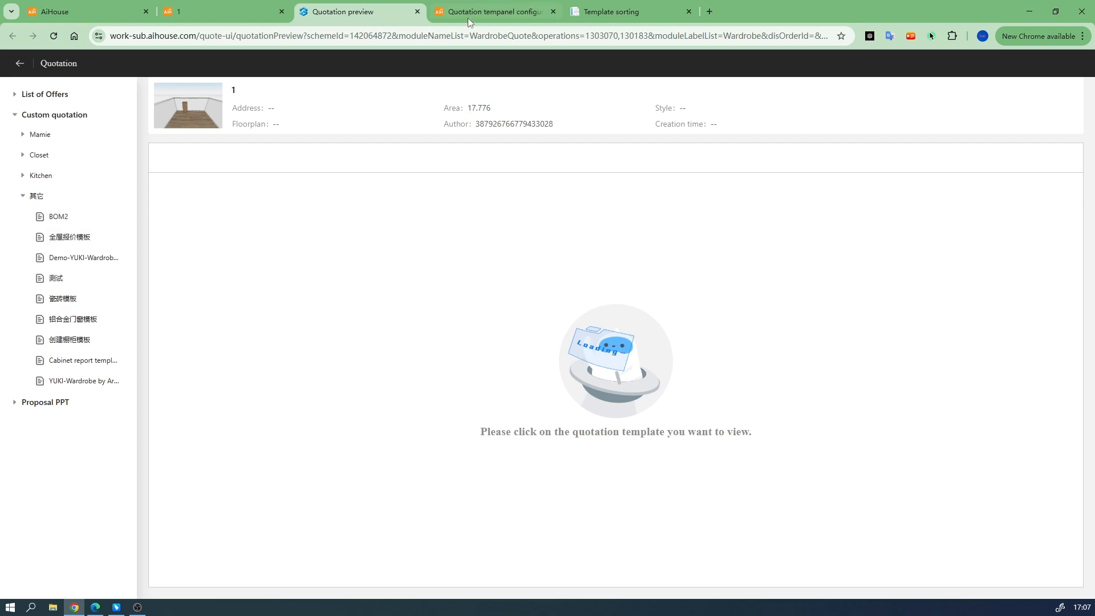
click(610, 11)
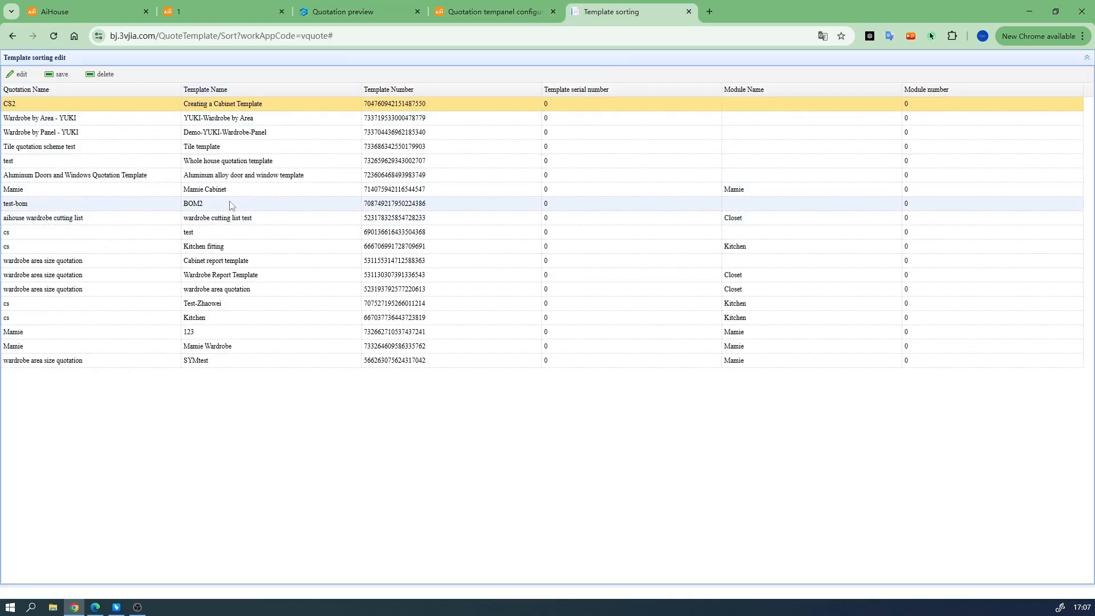
click(496, 203)
click(19, 75)
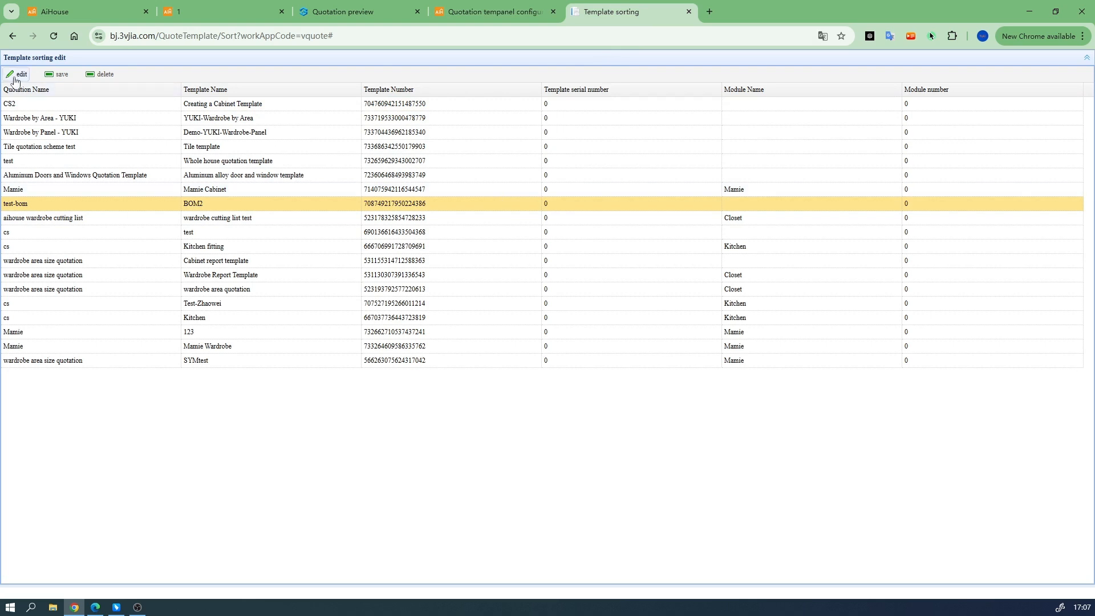
click(571, 207)
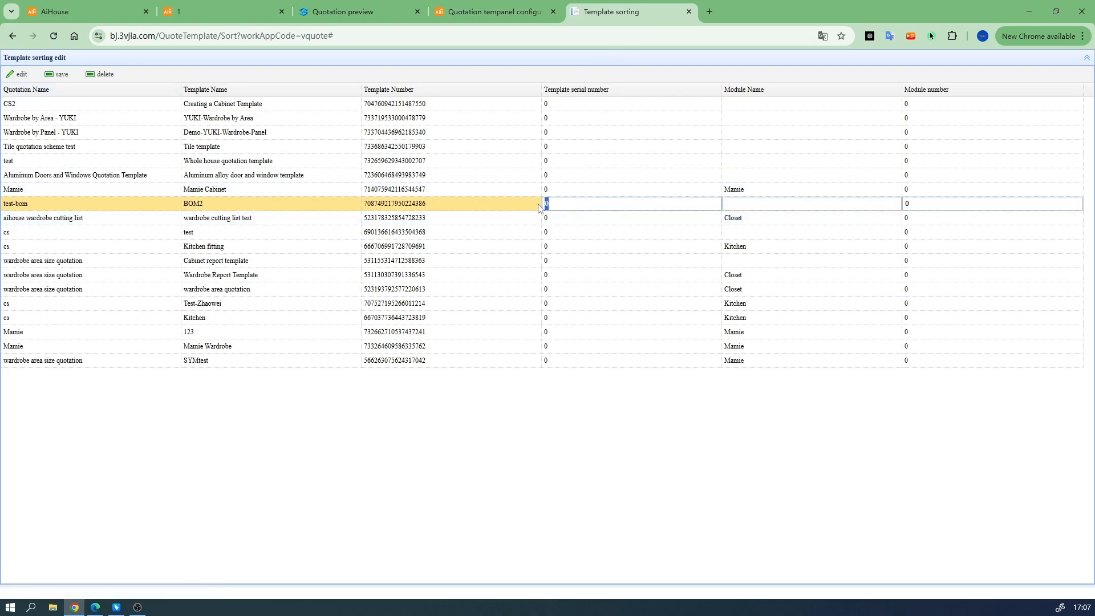
click(57, 74)
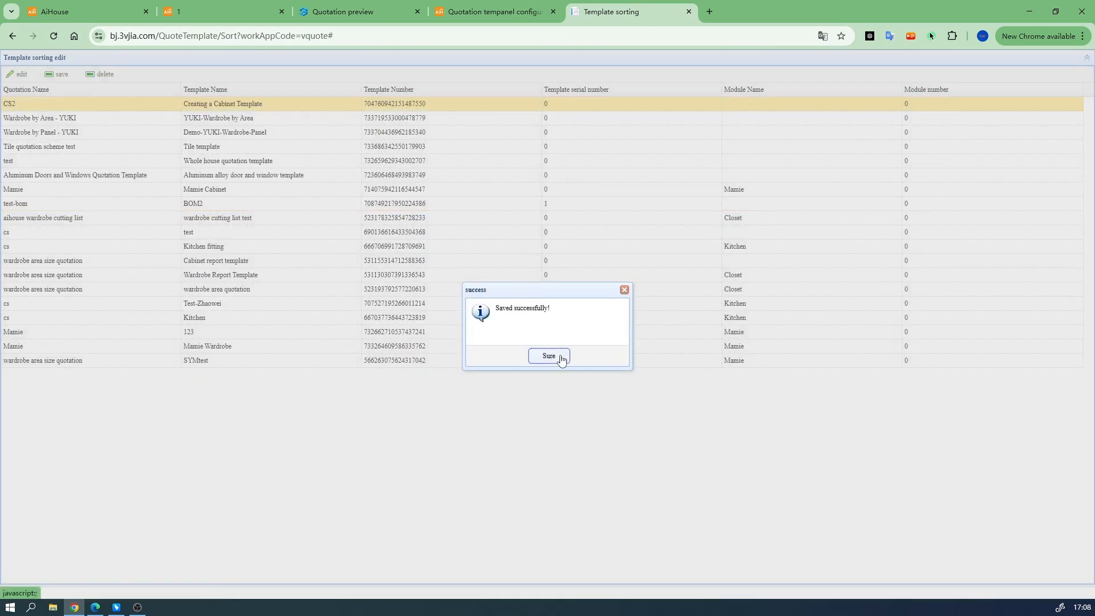
click(549, 355)
Step: Reload the quotation preview and check the template order in the 其它 group of Custom quotation
click(361, 7)
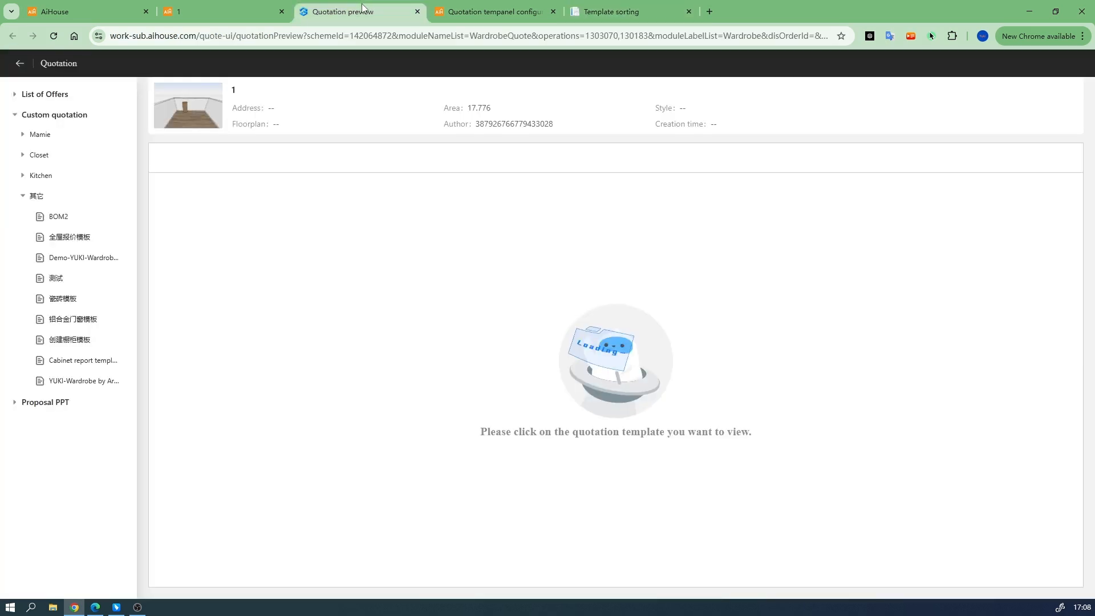
click(54, 35)
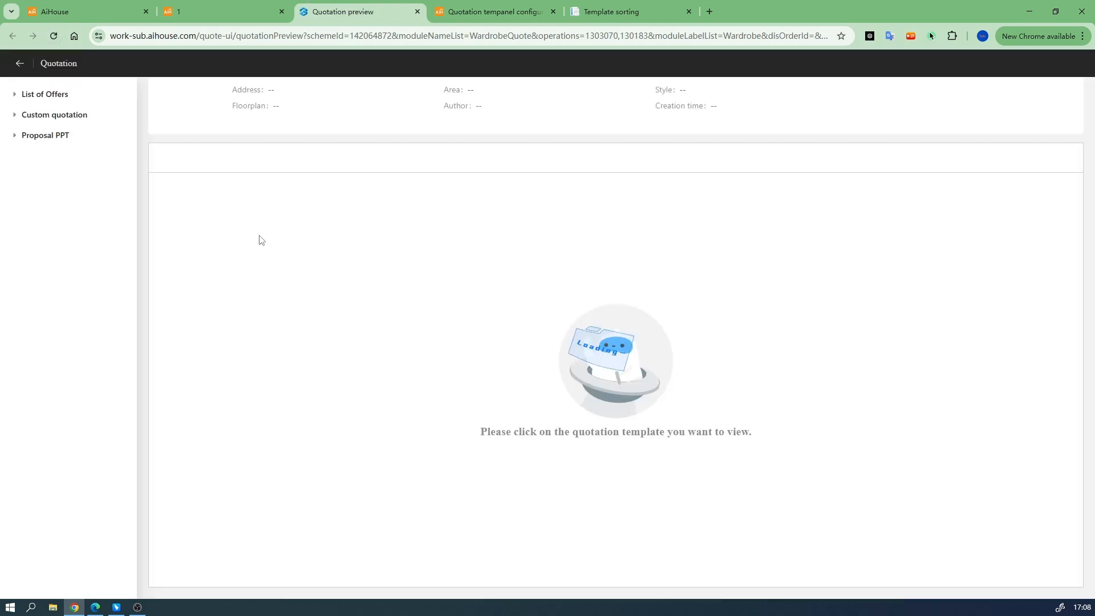
click(55, 197)
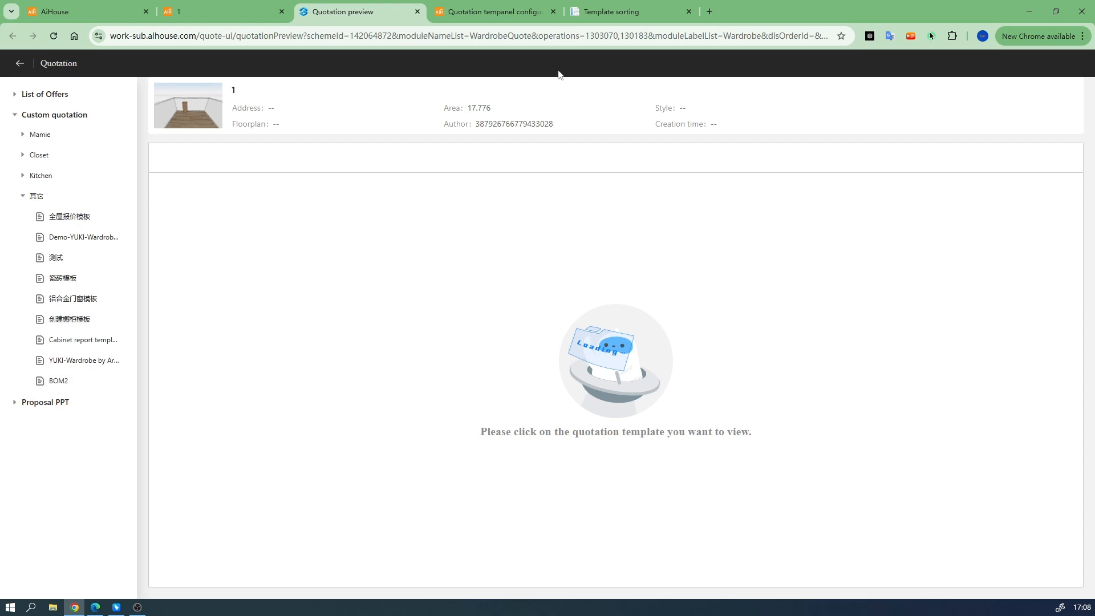
Step: Compare the module names in the template sorting list with the Custom quotation groups in the quotation preview
click(606, 11)
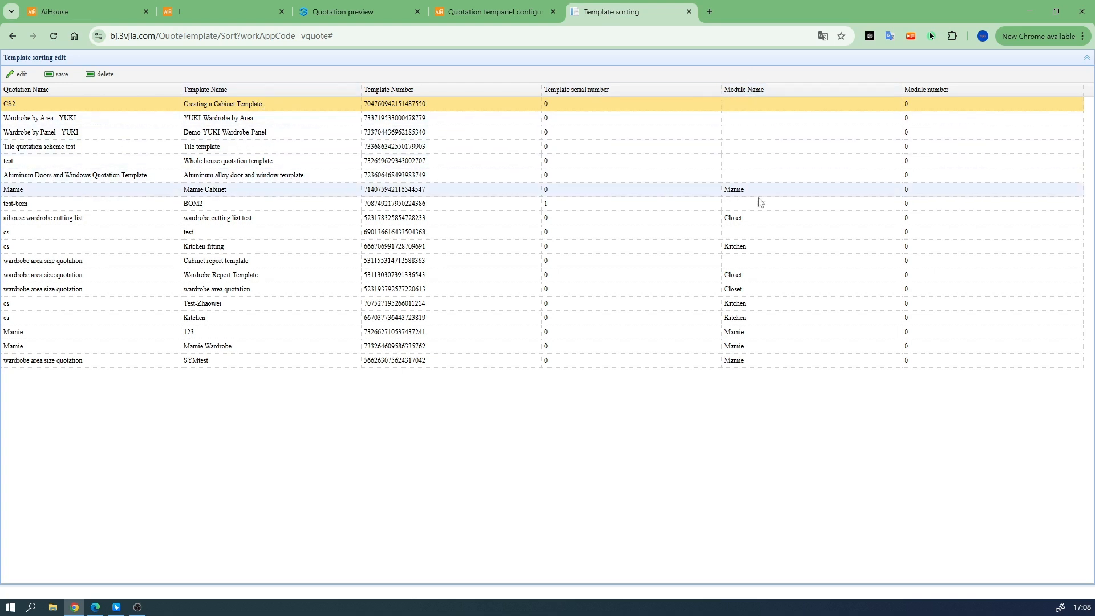
click(753, 219)
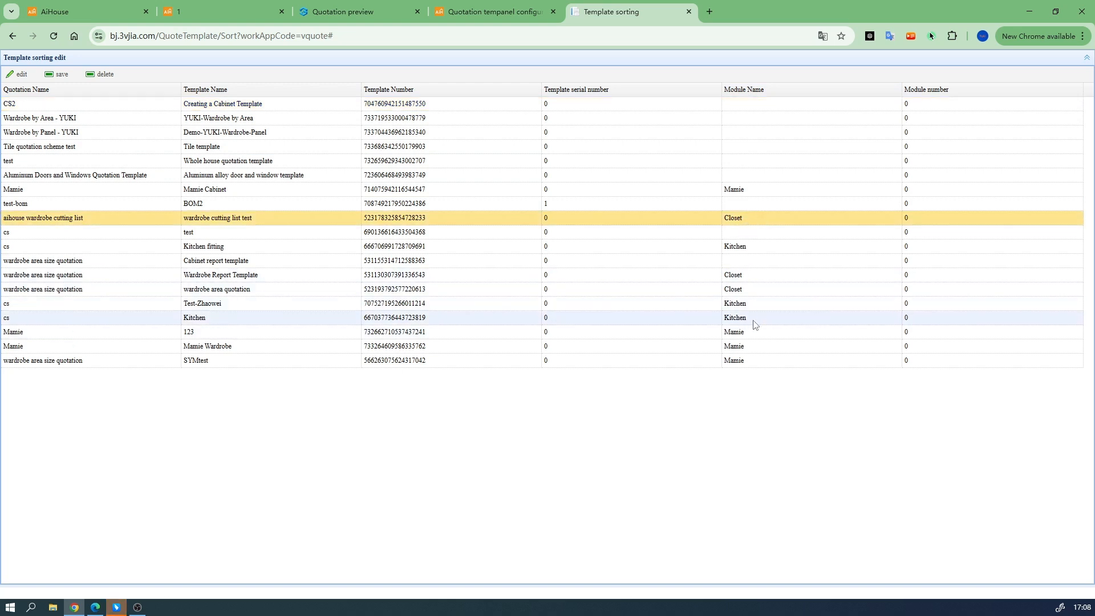
click(342, 11)
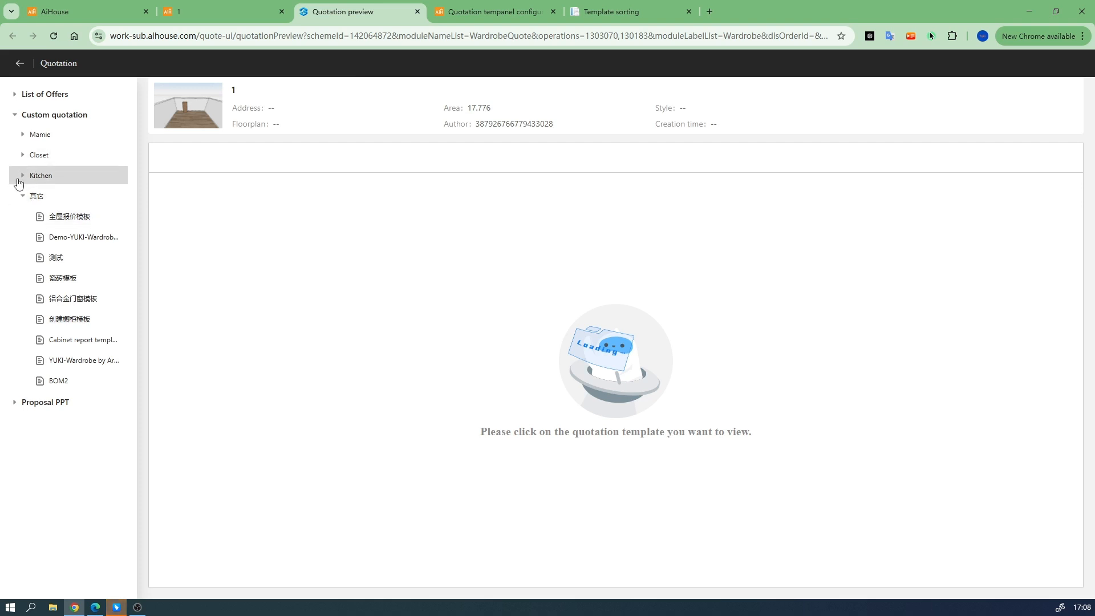
click(605, 12)
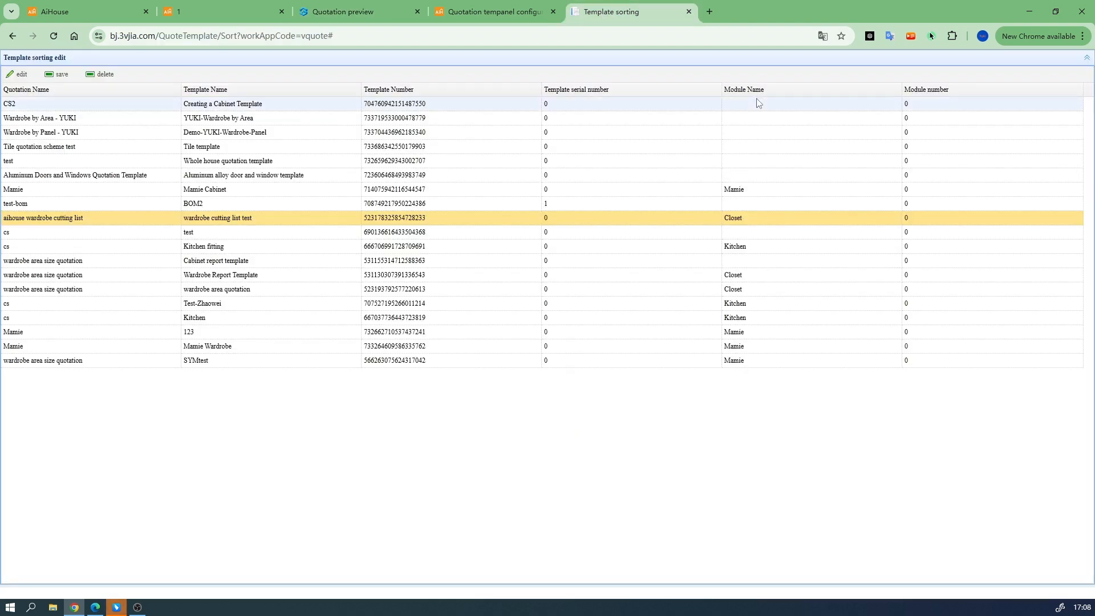
click(342, 12)
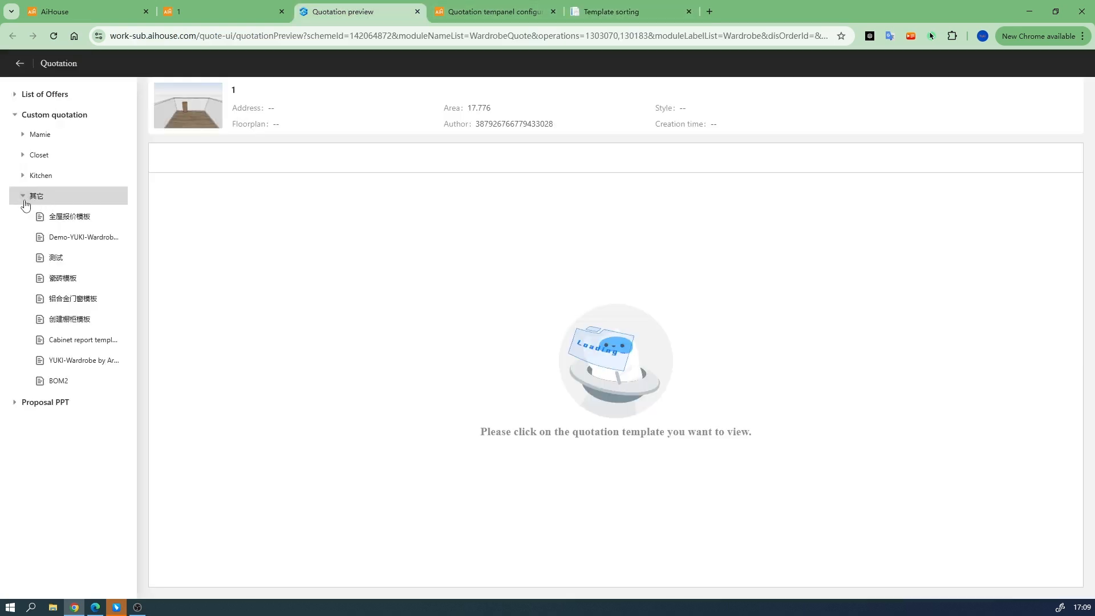
click(612, 11)
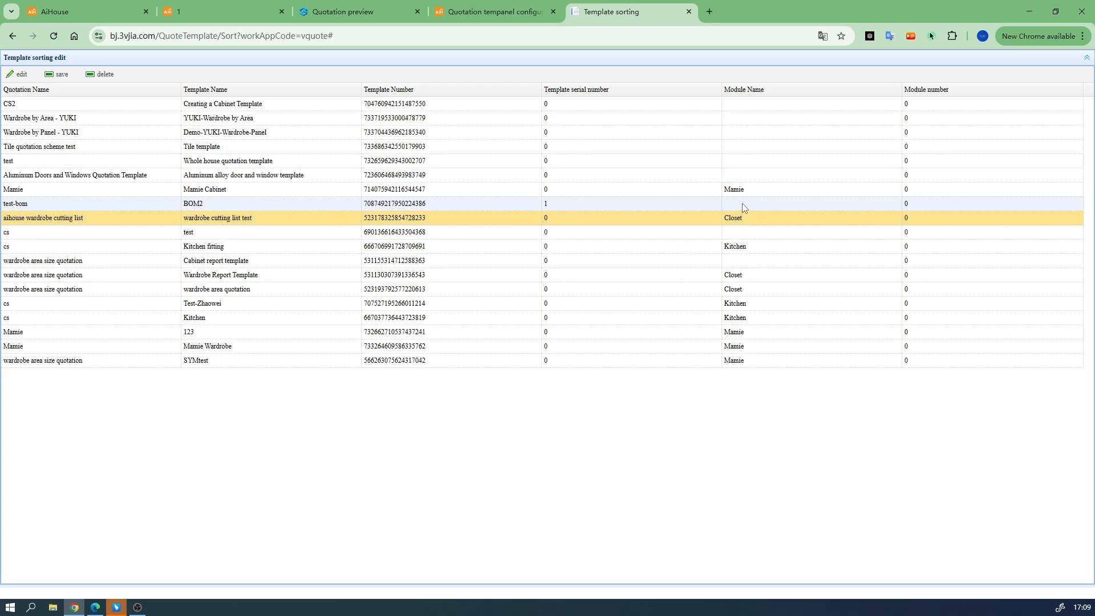
Step: Set the module name of the Demo-YUKI-Wardrobe-Panel template to Closet in the template sorting list and save it
click(754, 132)
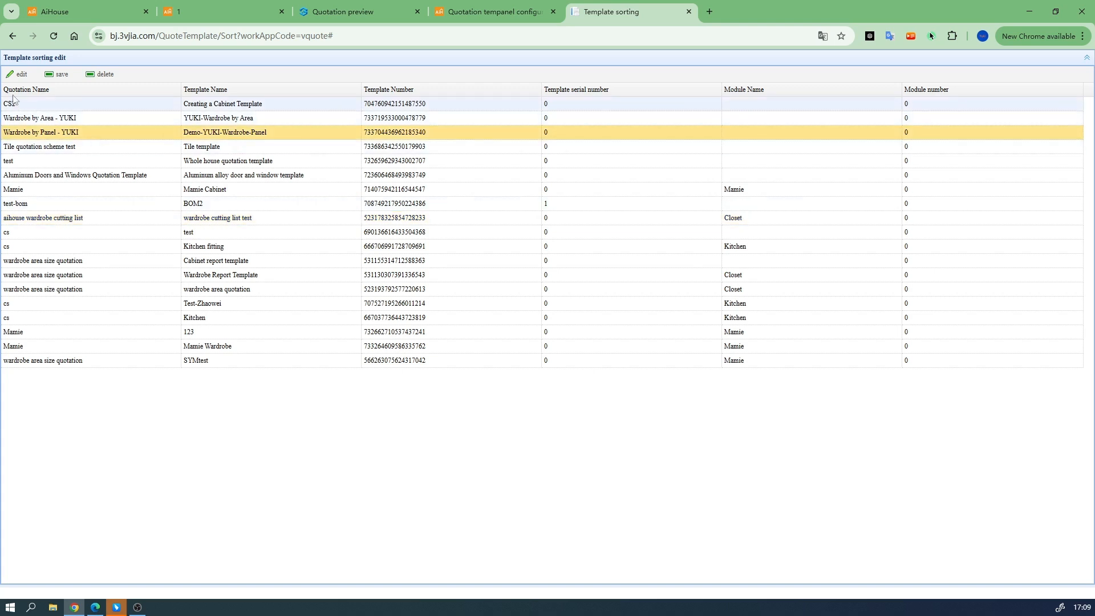
click(22, 76)
click(741, 131)
text(Closet)
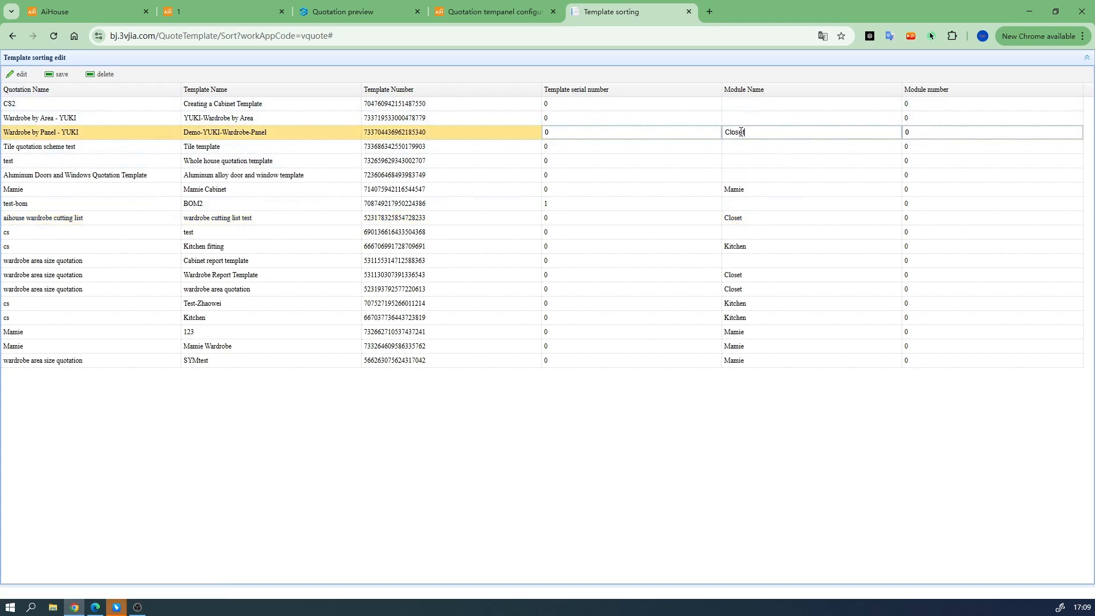
click(58, 75)
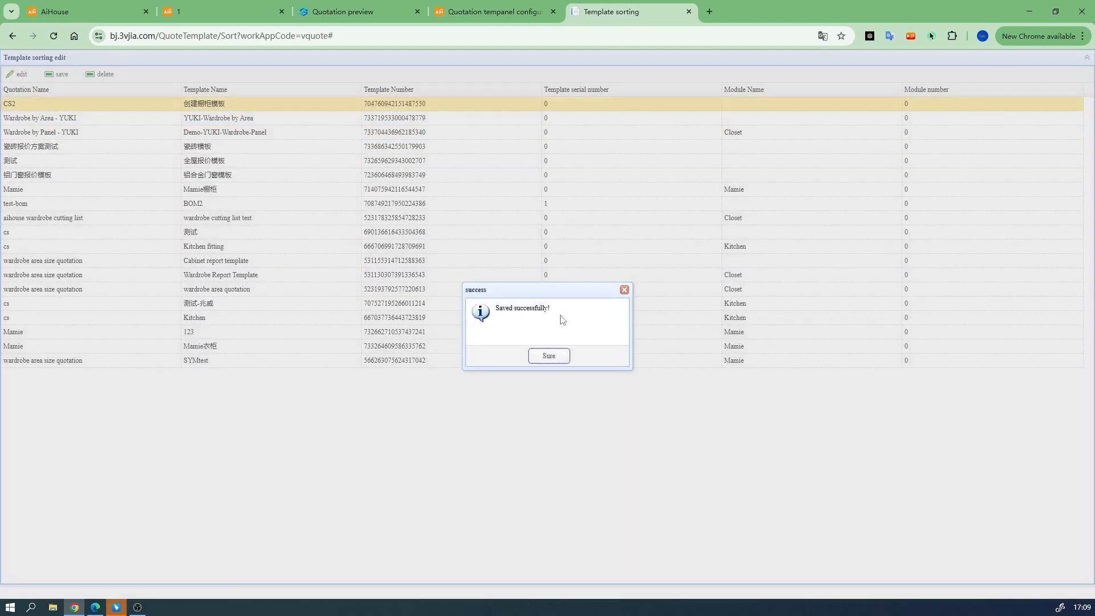
click(549, 356)
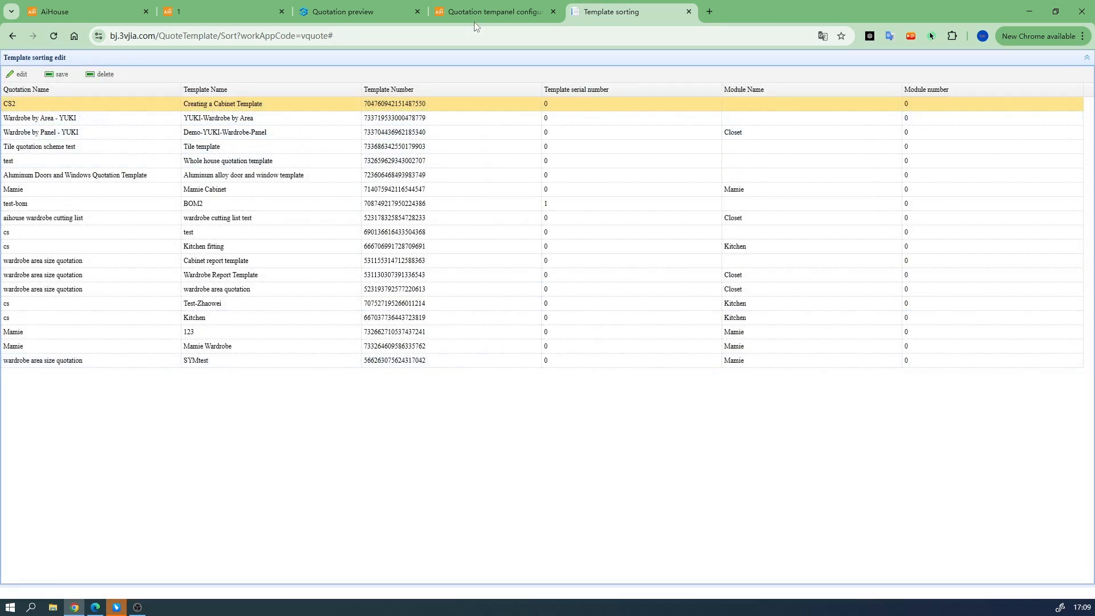
Step: Reload the quotation preview to check the Closet group for Demo-YUKI-Wardrobe-Panel, and return to the quotation template configuration
click(353, 12)
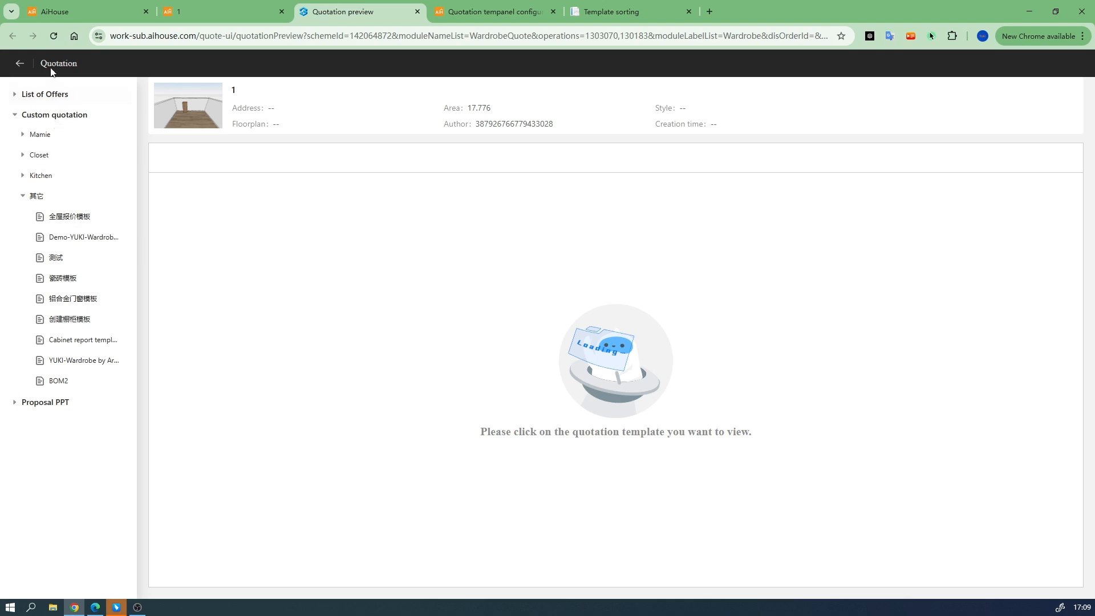
click(53, 36)
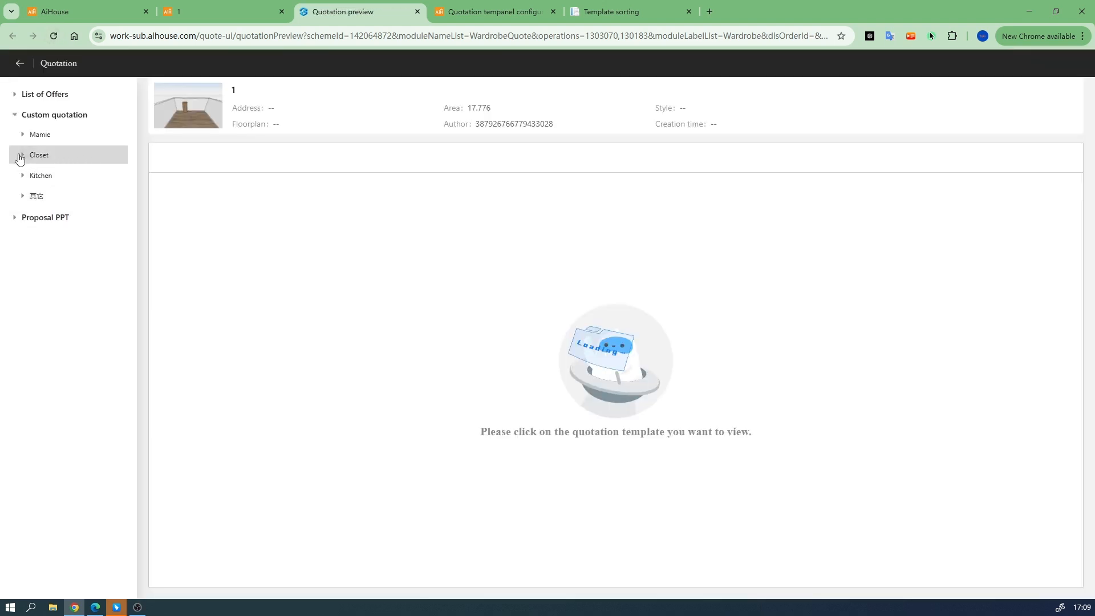
click(23, 156)
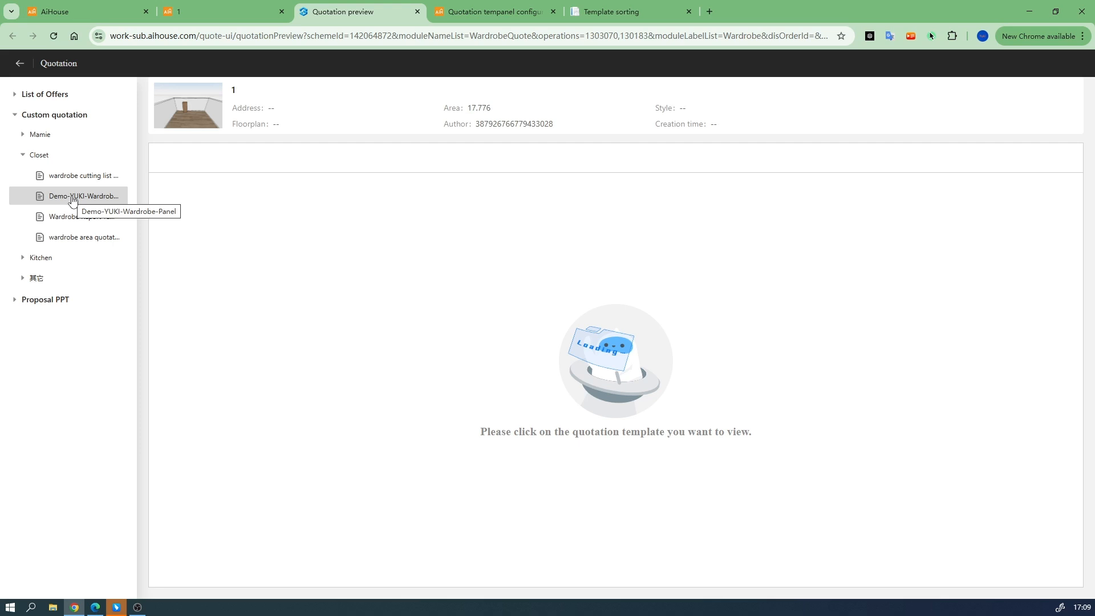
click(616, 11)
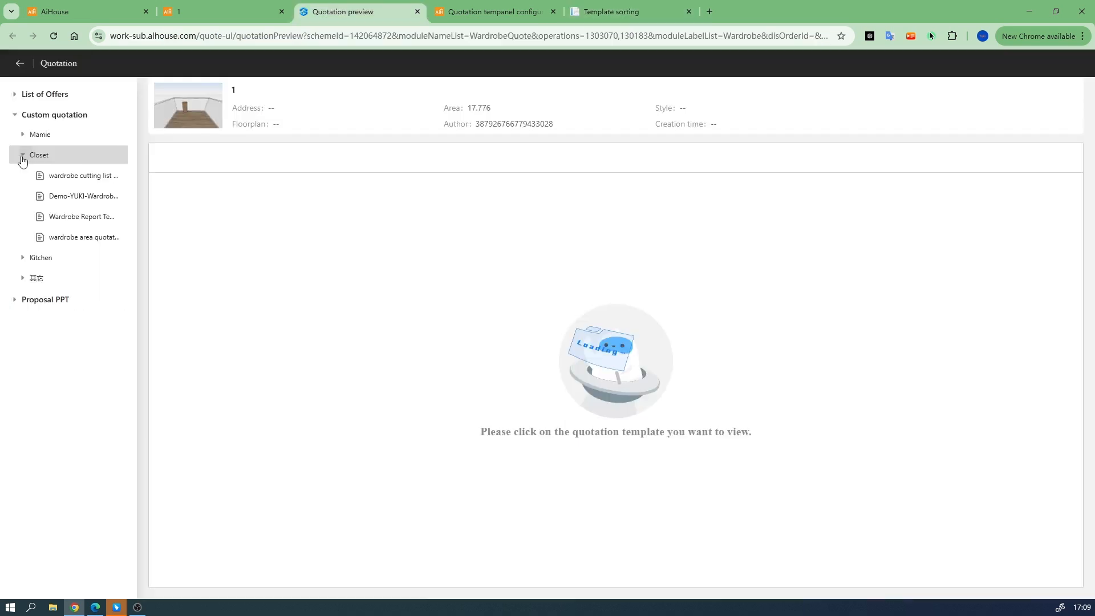
click(495, 12)
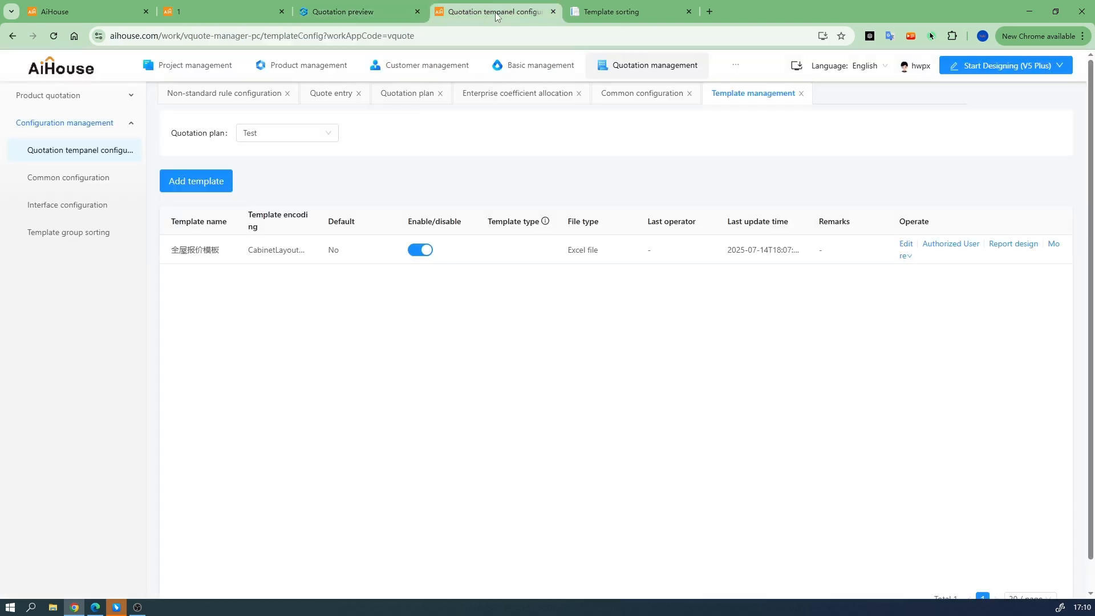